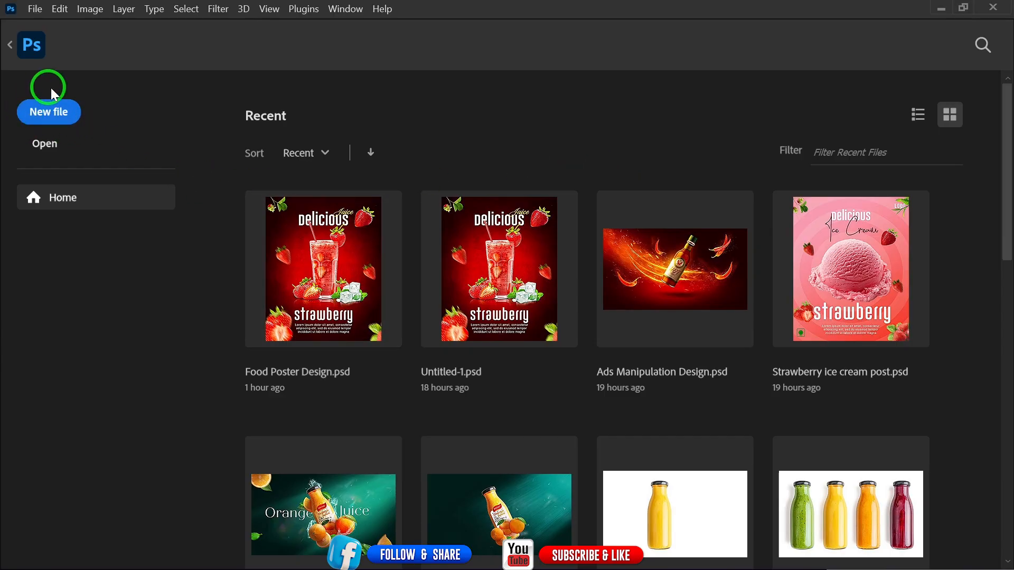
Step: Create a new 1080 x 1350 px RGB document at 300 ppi with a white background
left_click(60, 117)
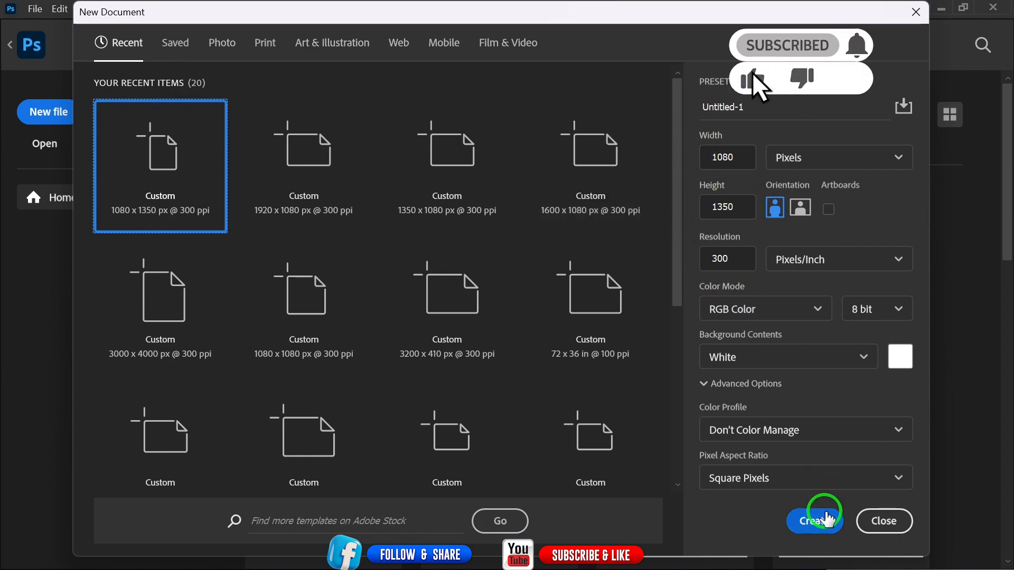
left_click(814, 522)
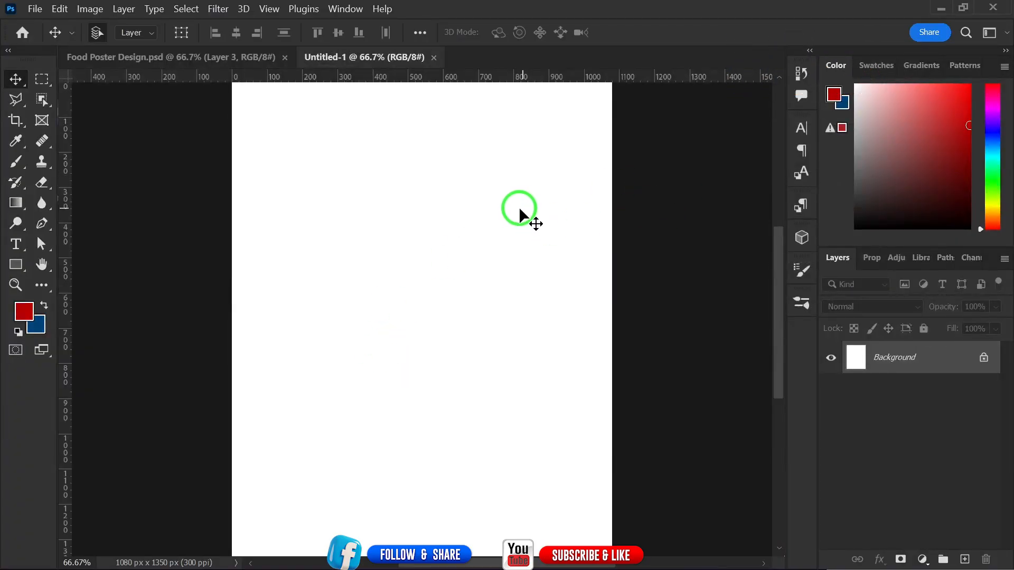
Step: Review the finished poster in Food Poster Design.psd and return to the blank document
left_click(204, 58)
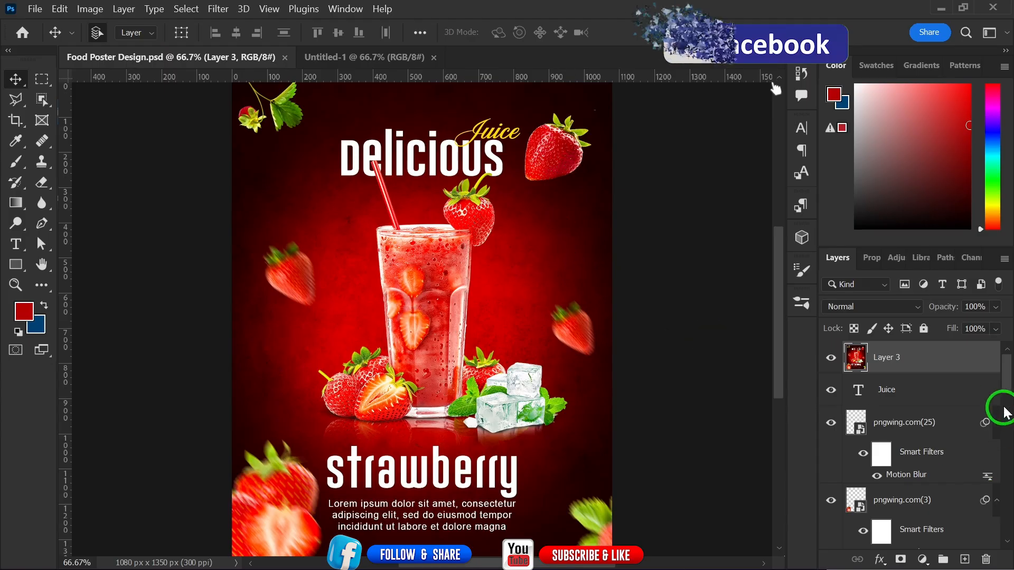
left_click_drag(1007, 368, 1003, 346)
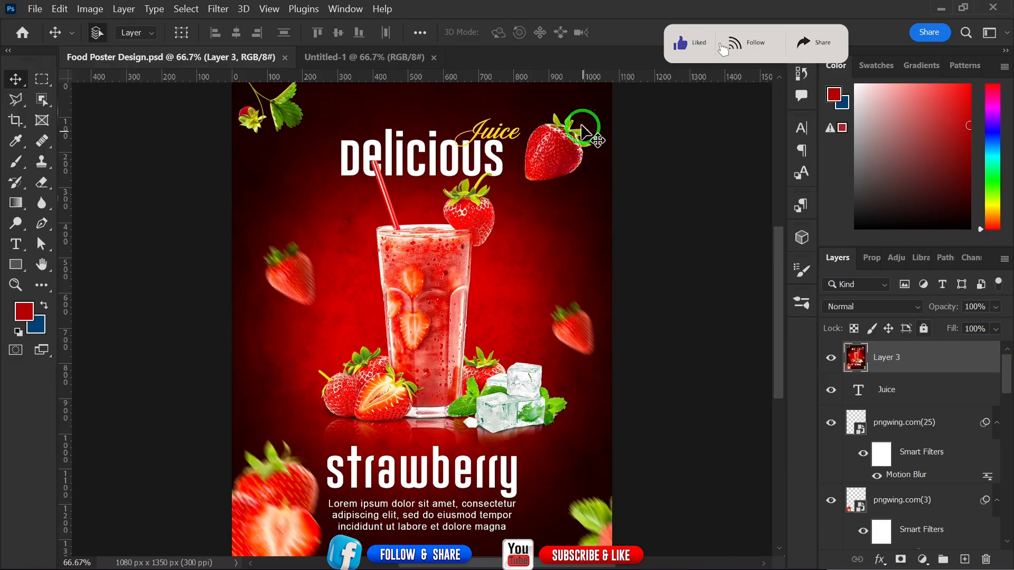
left_click(410, 58)
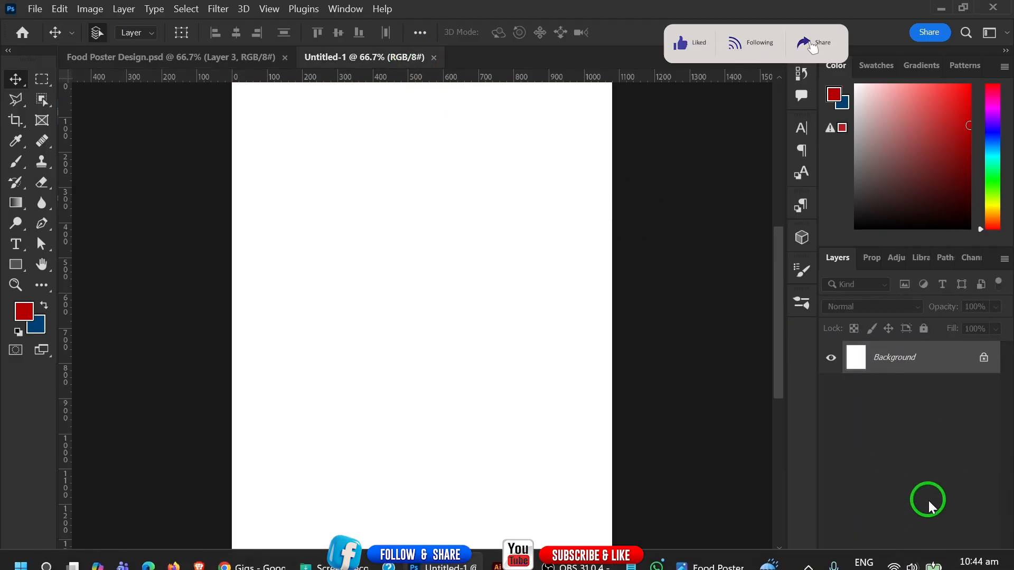
Step: Add a Solid Color fill layer in dark red #240000 over the background
left_click(923, 560)
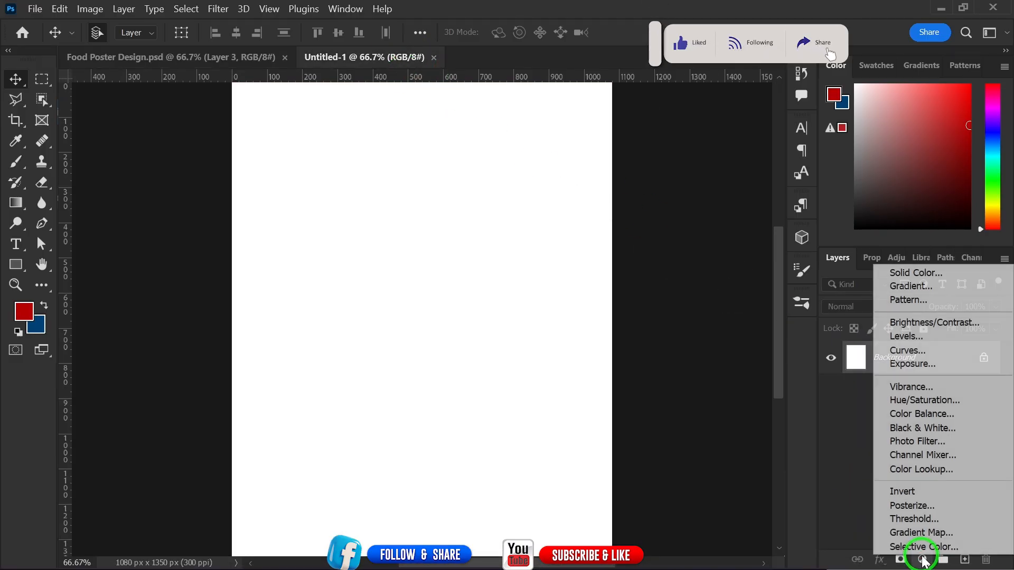
left_click(942, 273)
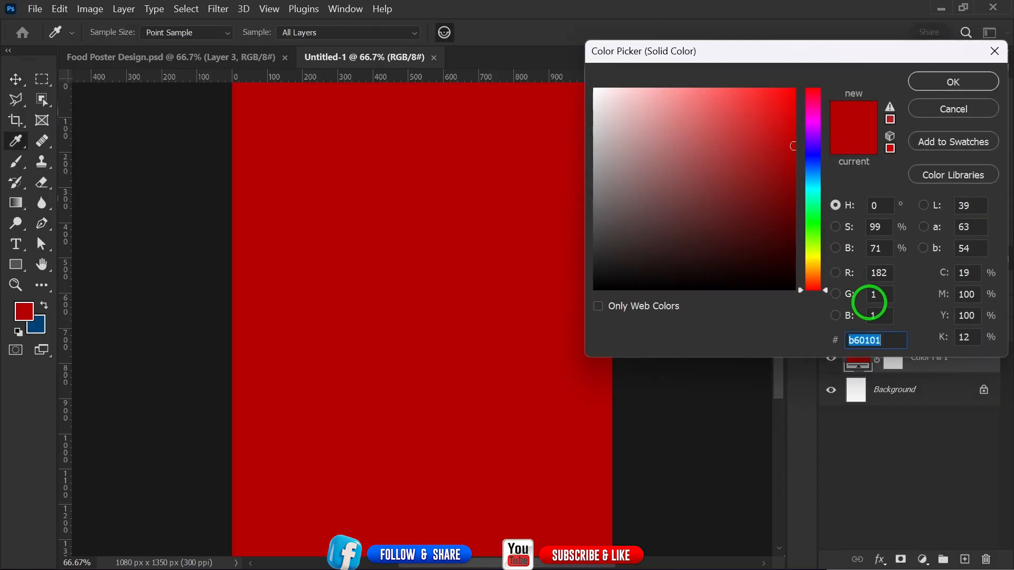
type("240000")
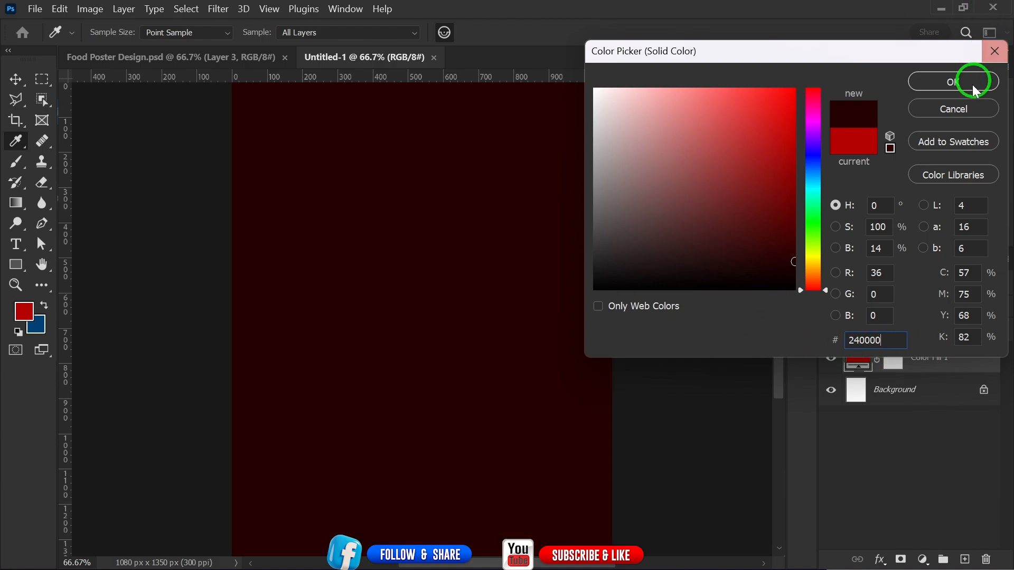
left_click(952, 82)
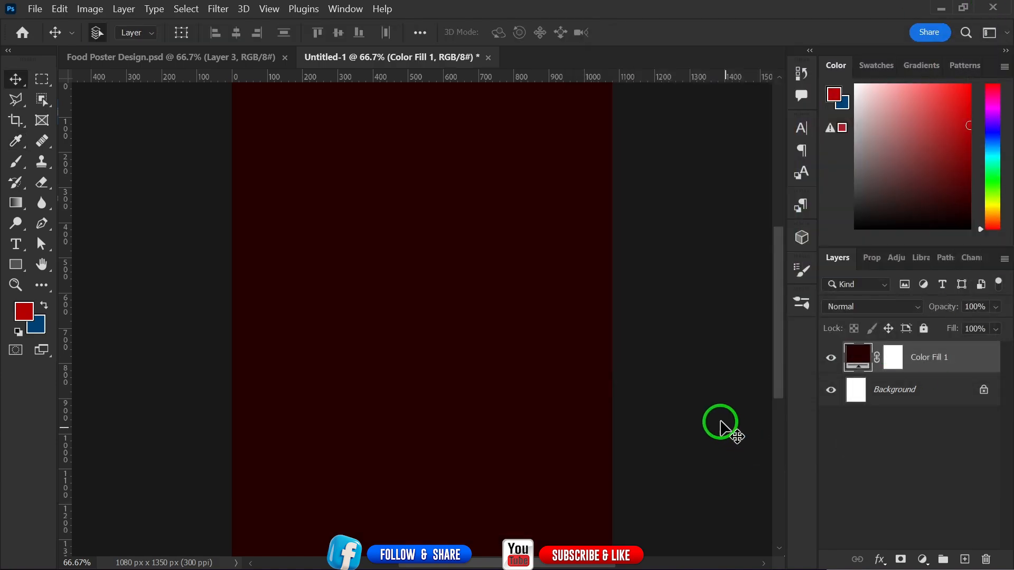
Step: Add an empty layer above the colour fill and choose the Soft Round brush for painting
left_click(966, 560)
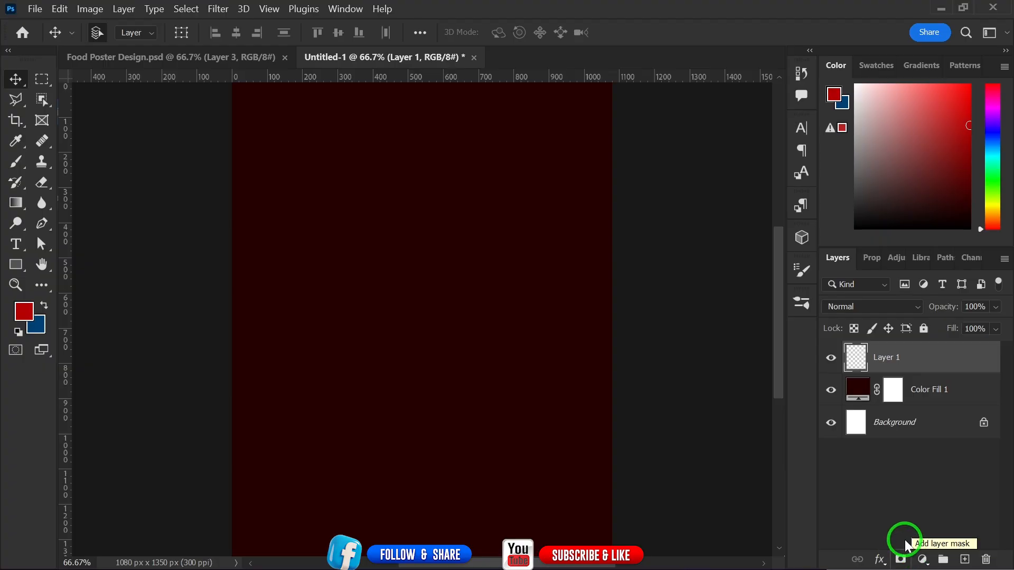
left_click(15, 165)
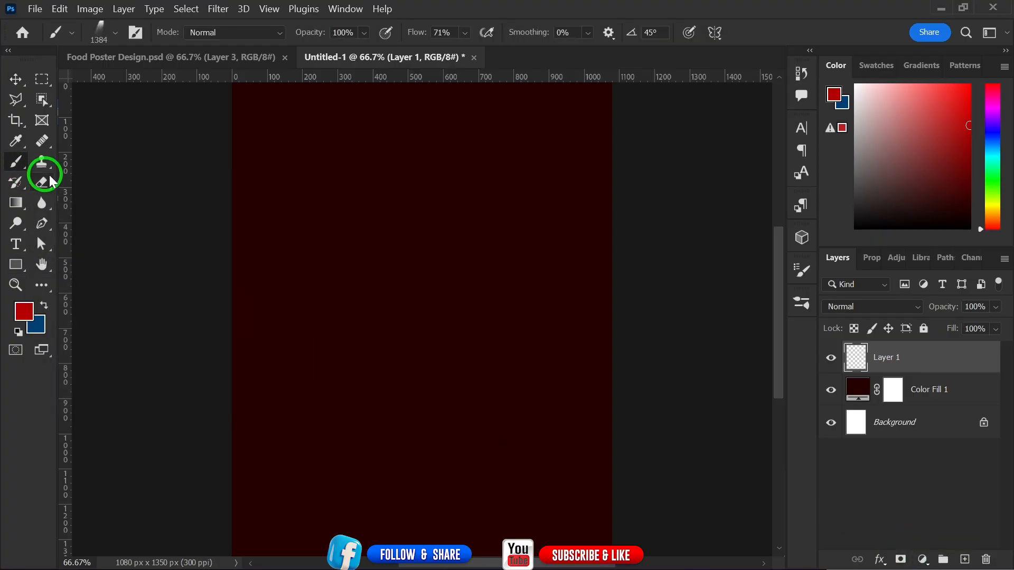
right_click(435, 304)
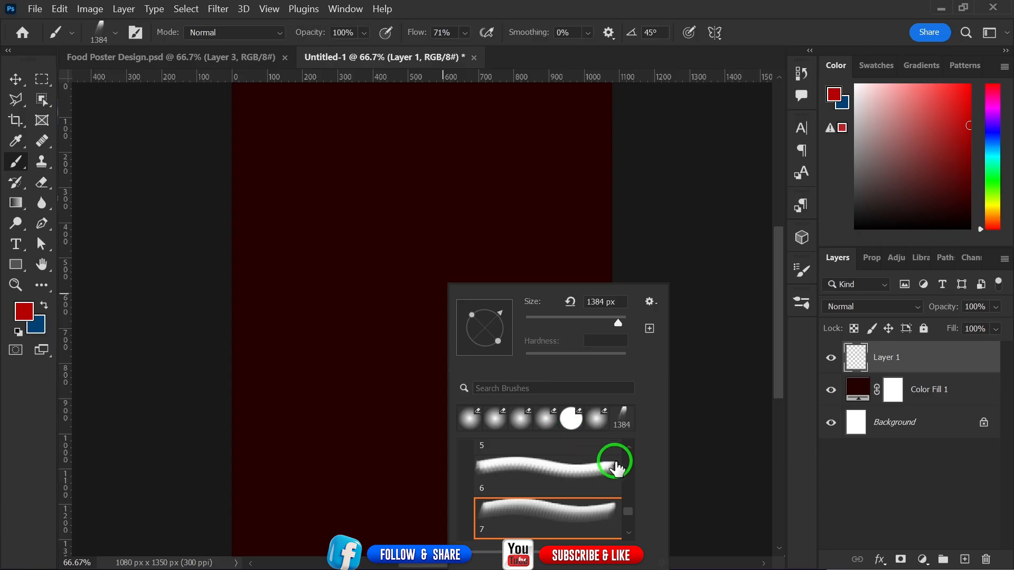
mouse_move(631, 514)
left_mouse_down()
mouse_move(625, 440)
mouse_move(615, 473)
mouse_move(615, 448)
left_mouse_up()
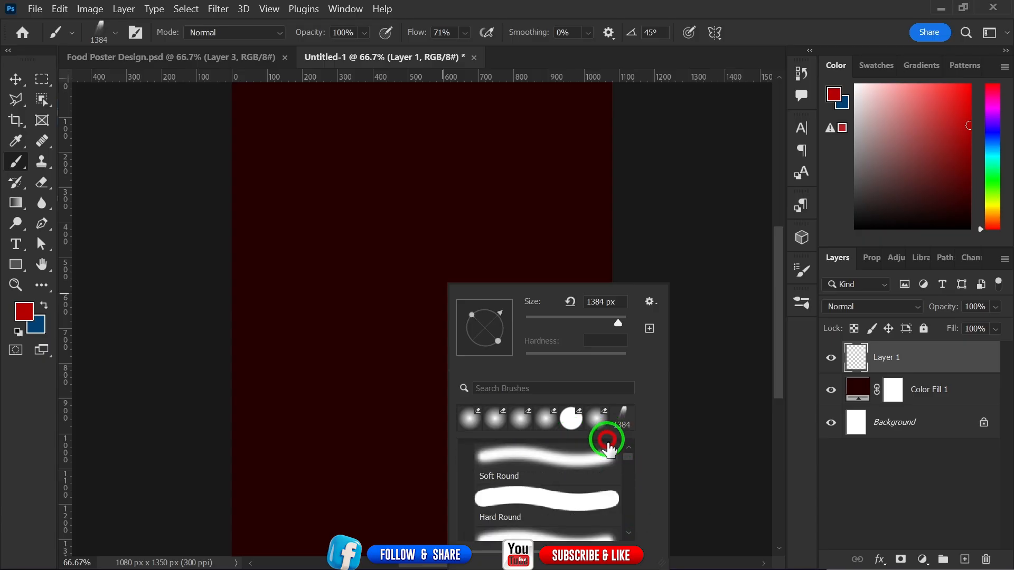
left_click(568, 468)
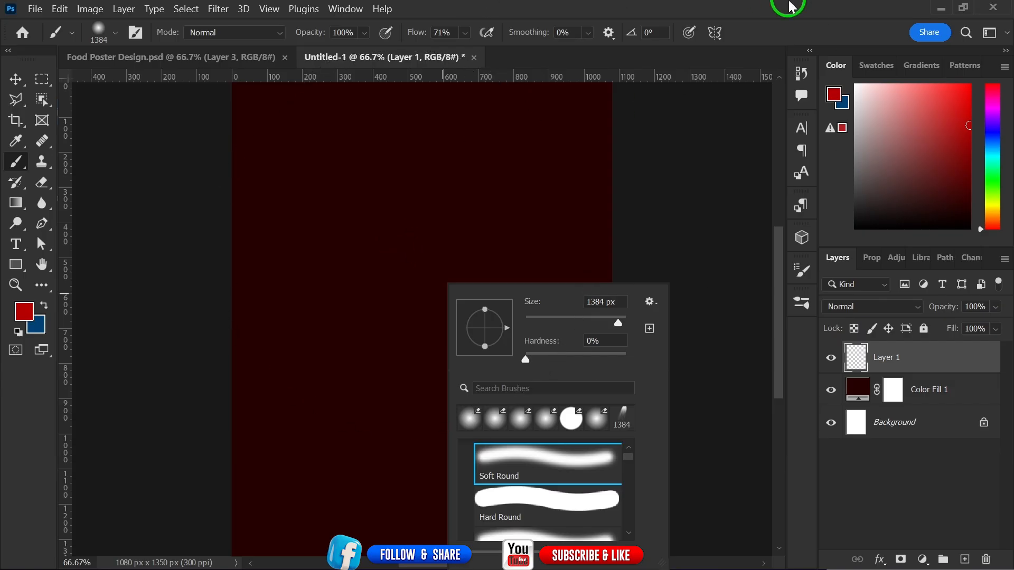
left_click(772, 14)
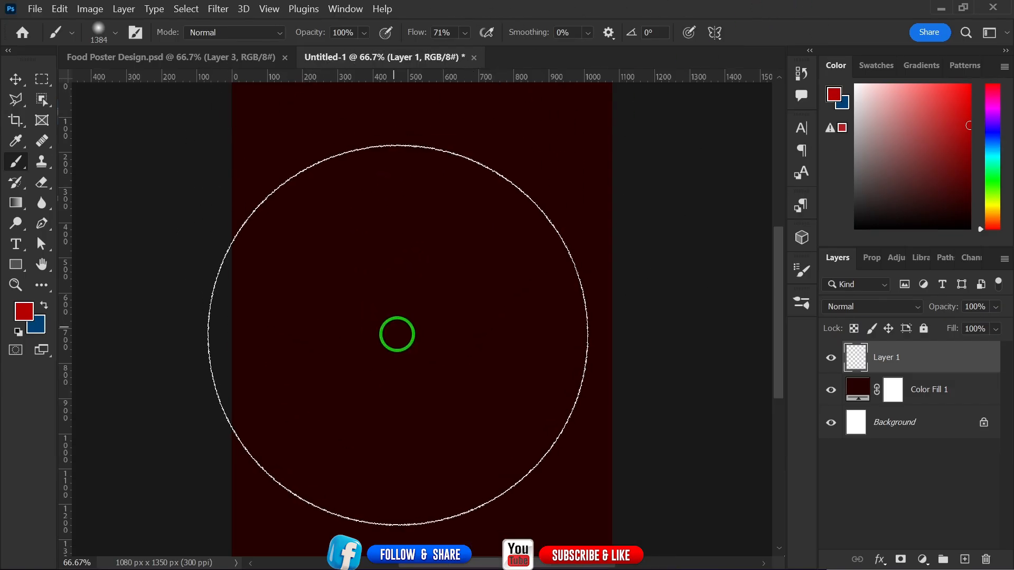
Step: Paint a soft glow in red #b60101 at the canvas centre with the brush sized to 1208 px
left_click(25, 311)
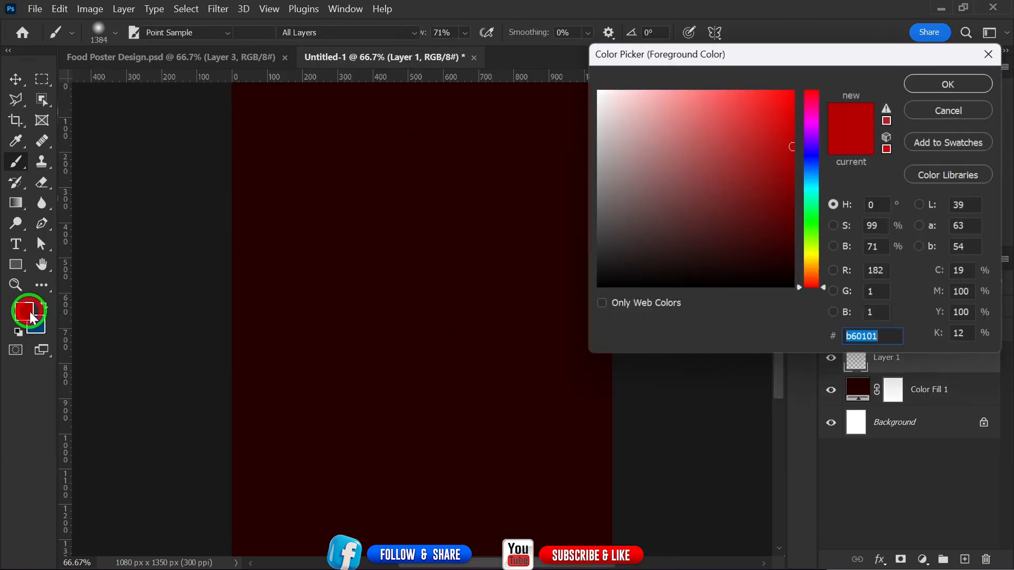
left_click(952, 83)
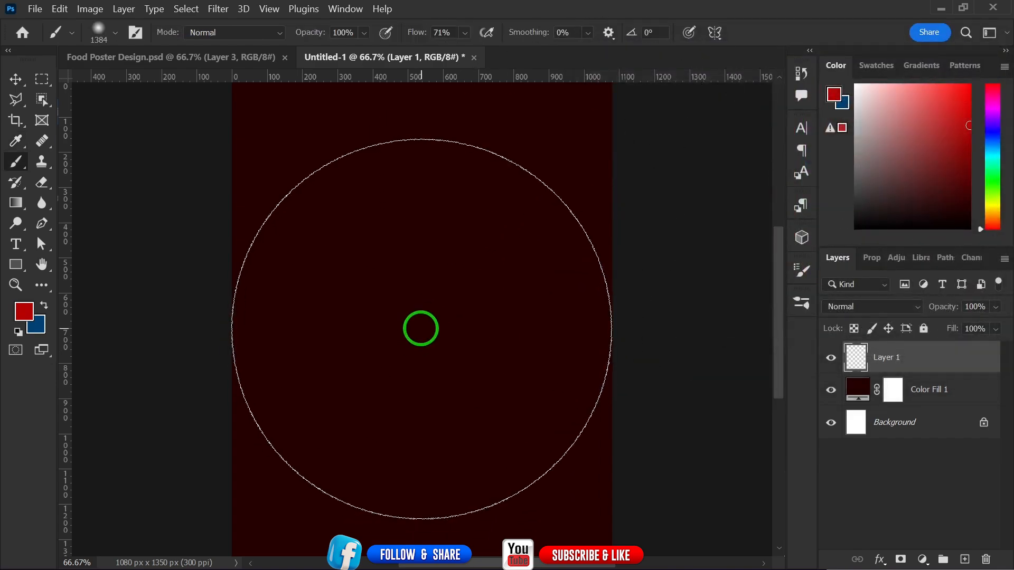
left_click_drag(421, 328, 373, 330)
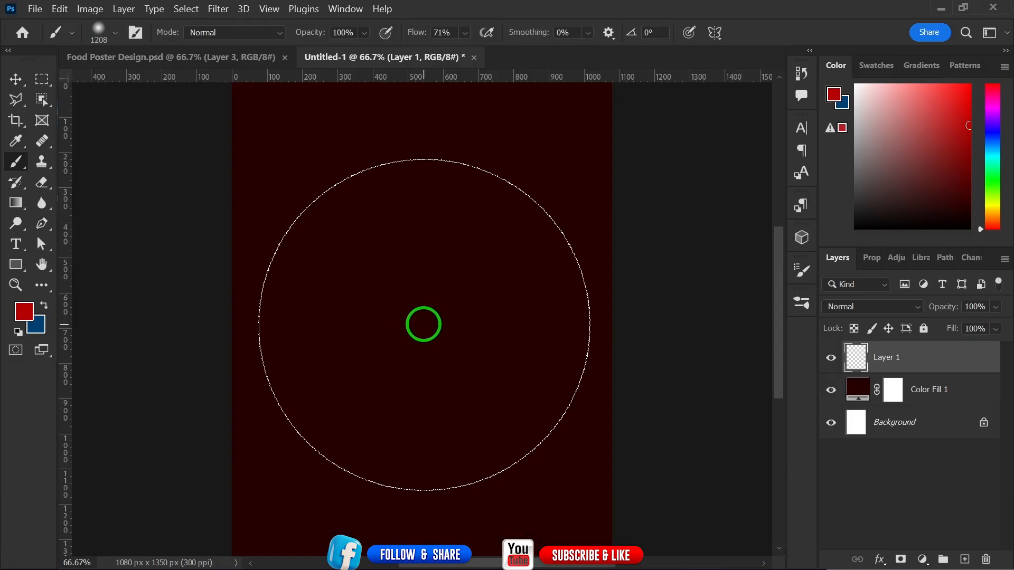
left_click(422, 314)
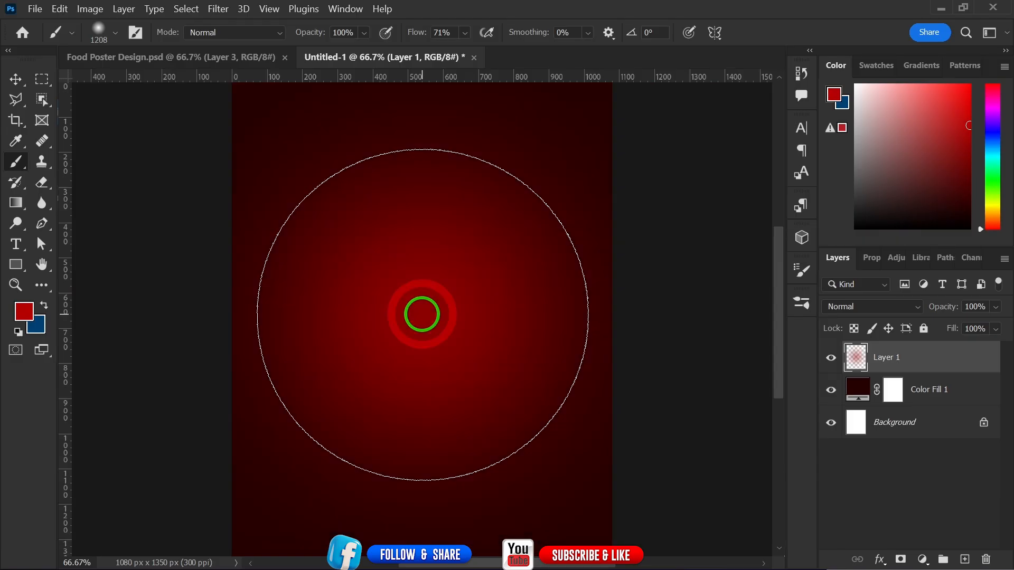
key("ctrl+d")
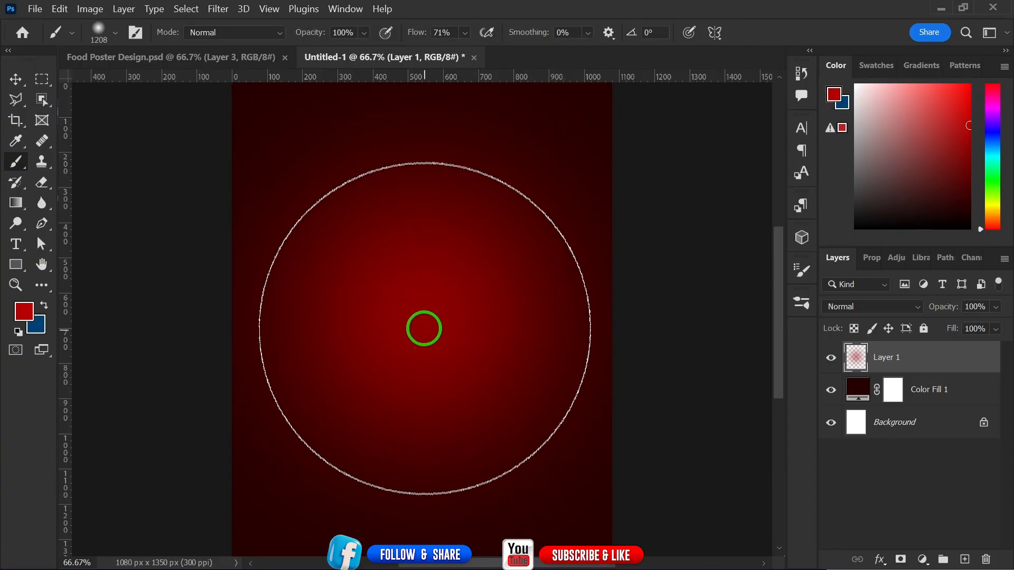
left_click(424, 325)
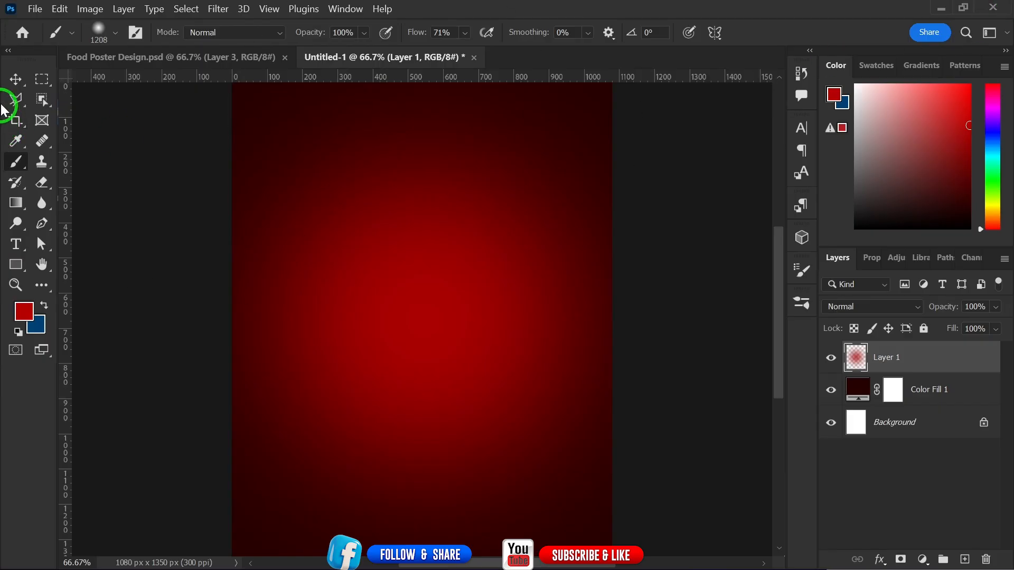
left_click(14, 79)
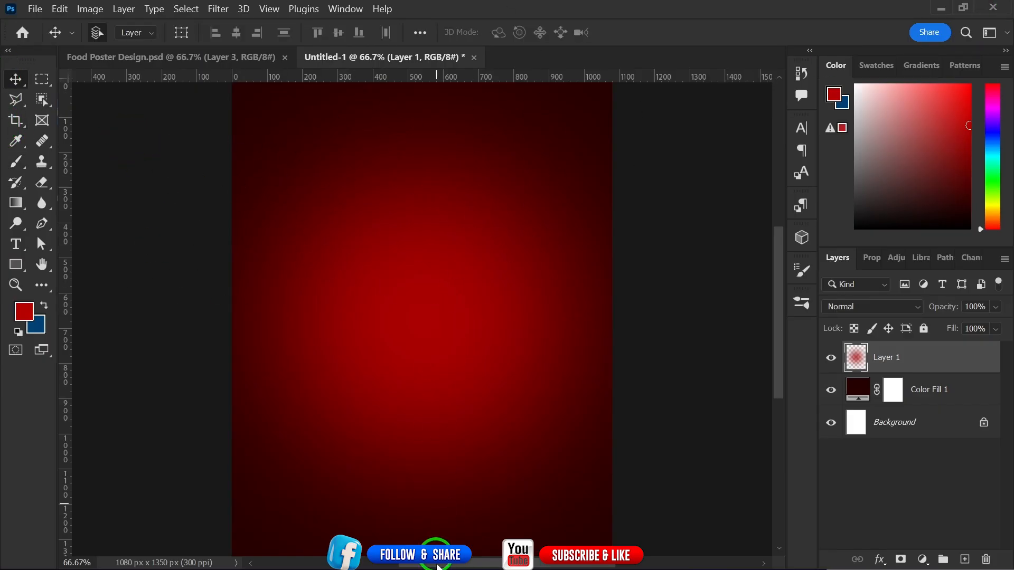
Step: Place the strawberry smoothie PNG from the Downloads folder into the poster document
mouse_move(429, 568)
left_click(308, 552)
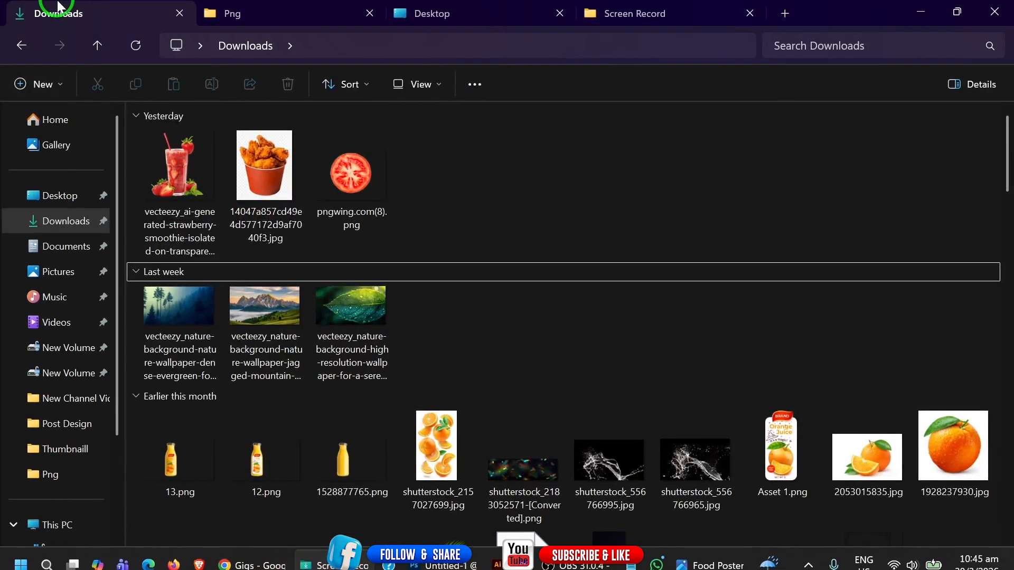
left_click(176, 178)
left_click_drag(177, 177, 418, 334)
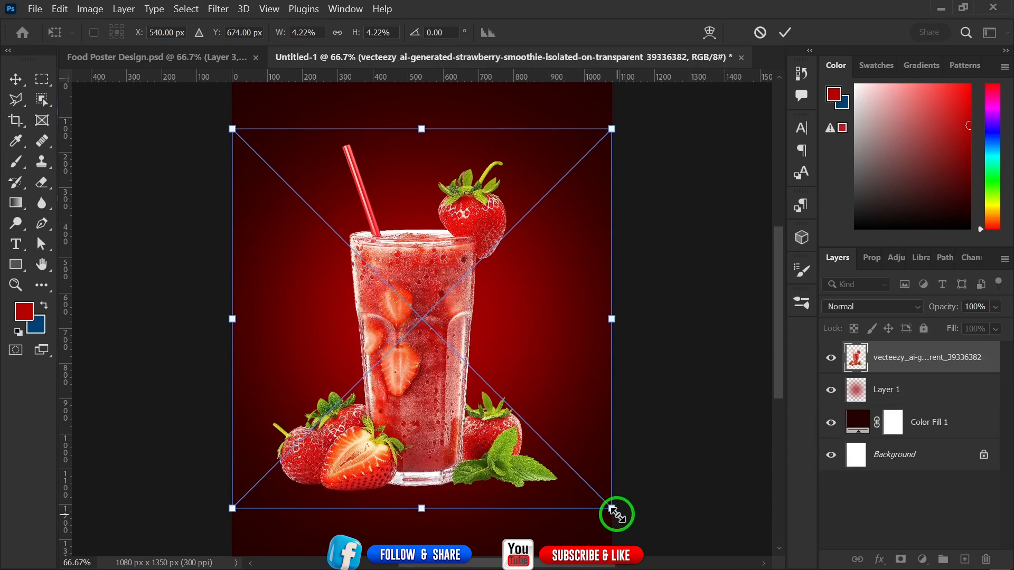
Step: Scale the smoothie image to 3.21% and position it at X 539.50 px, Y 597.50 px
left_click_drag(612, 511, 525, 408)
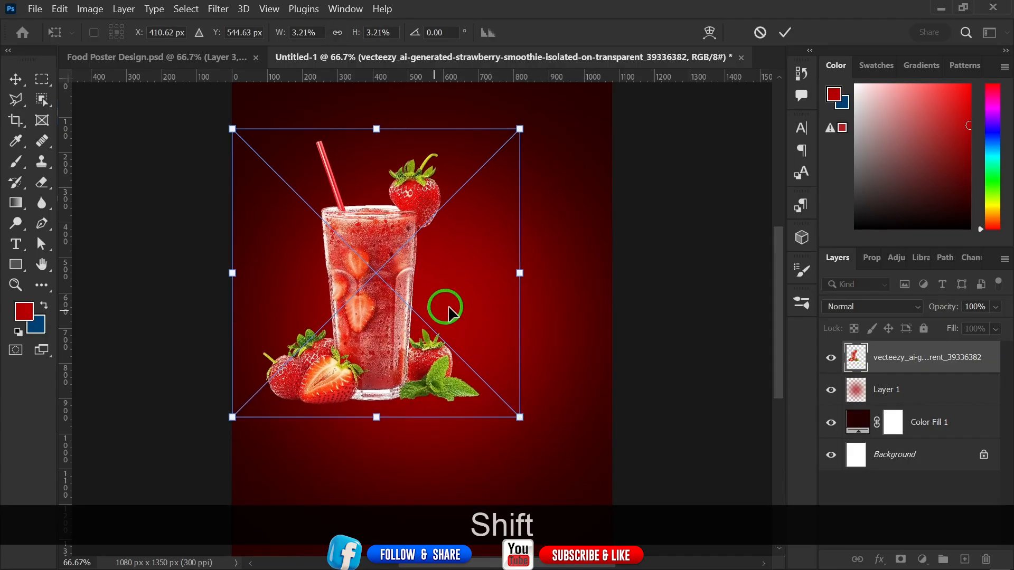
left_click_drag(374, 274, 413, 296)
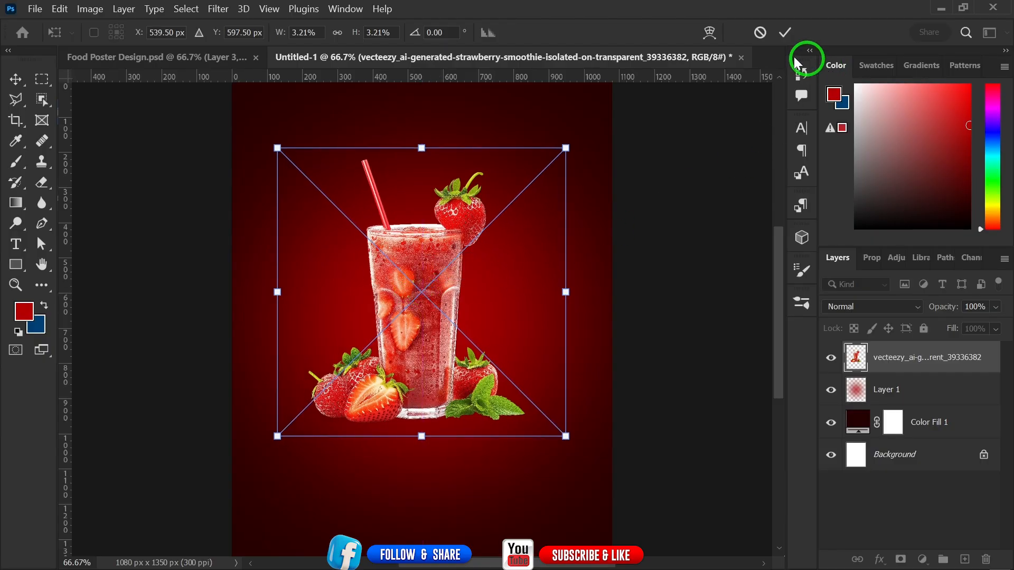
left_click(784, 33)
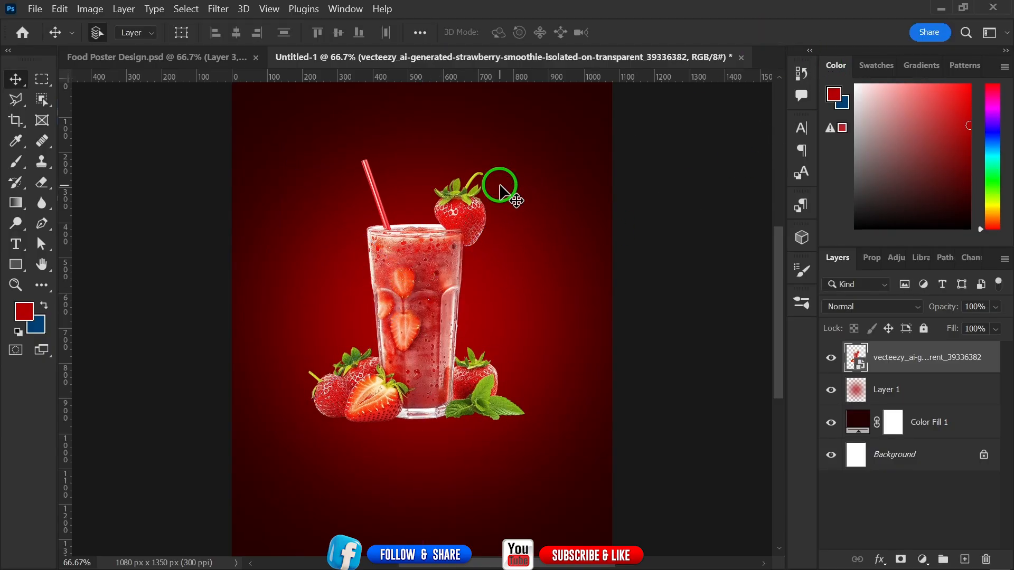
key("ctrl+minus")
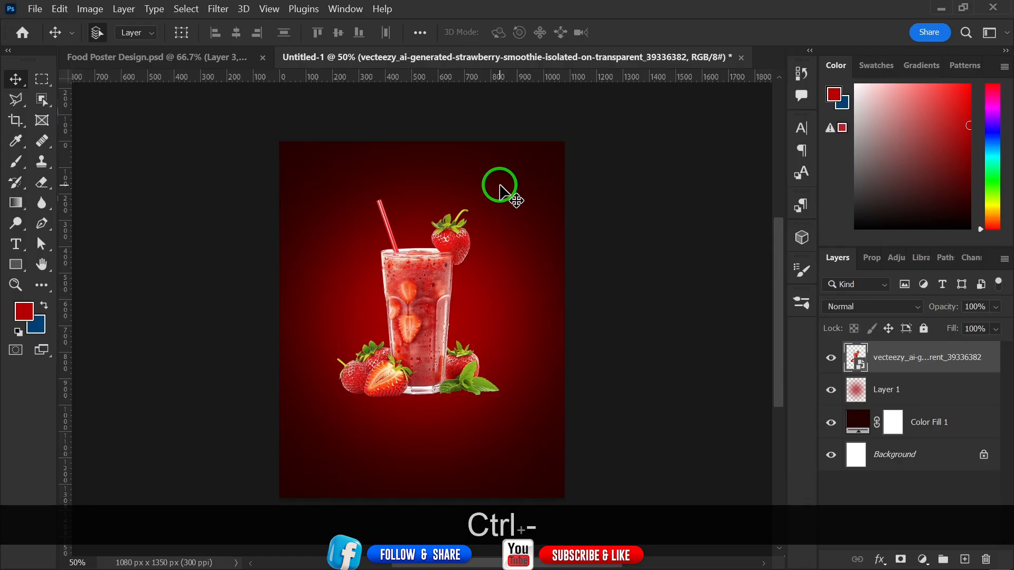
key("ctrl")
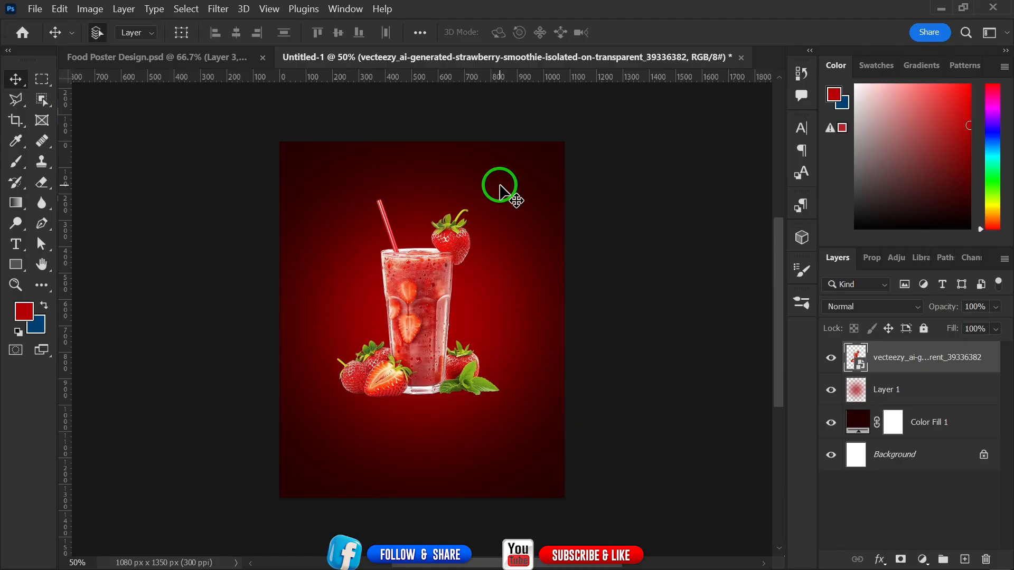
key("ctrl+equal")
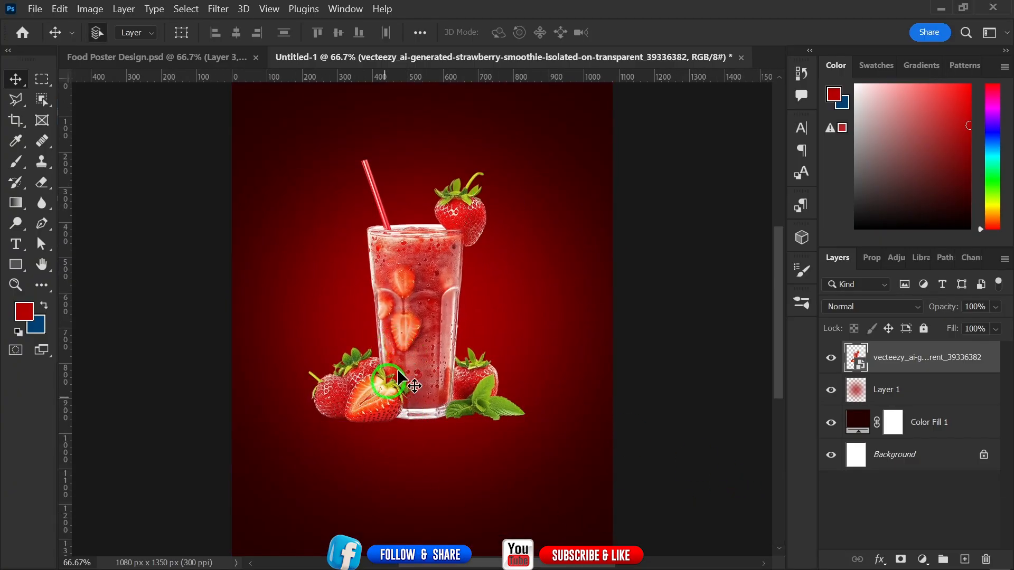
Step: Add an empty layer directly beneath the smoothie image and ready the Brush tool with foreground colour #181818
left_click(968, 564)
left_click_drag(955, 355, 963, 402)
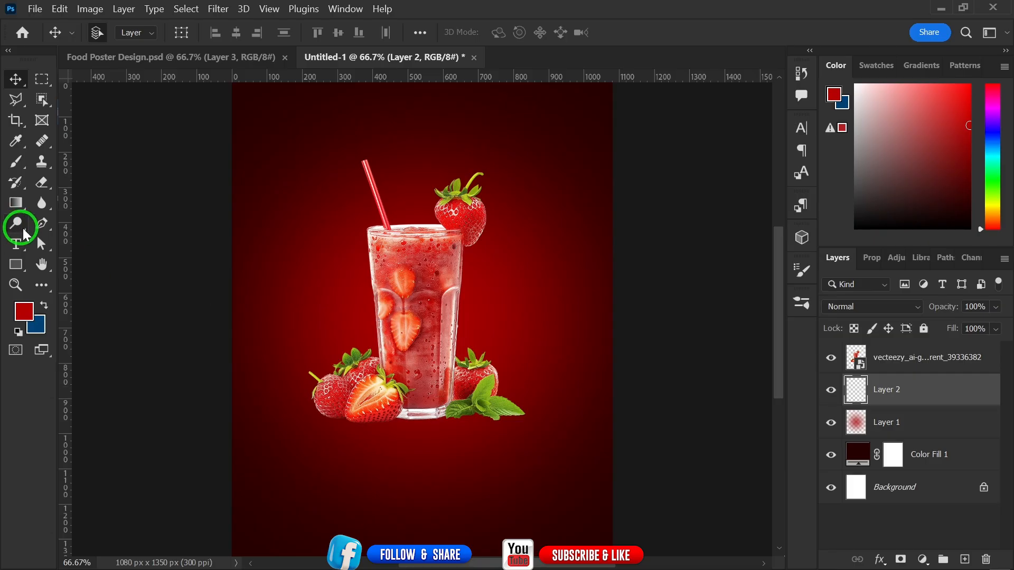
left_click(21, 317)
left_click(593, 260)
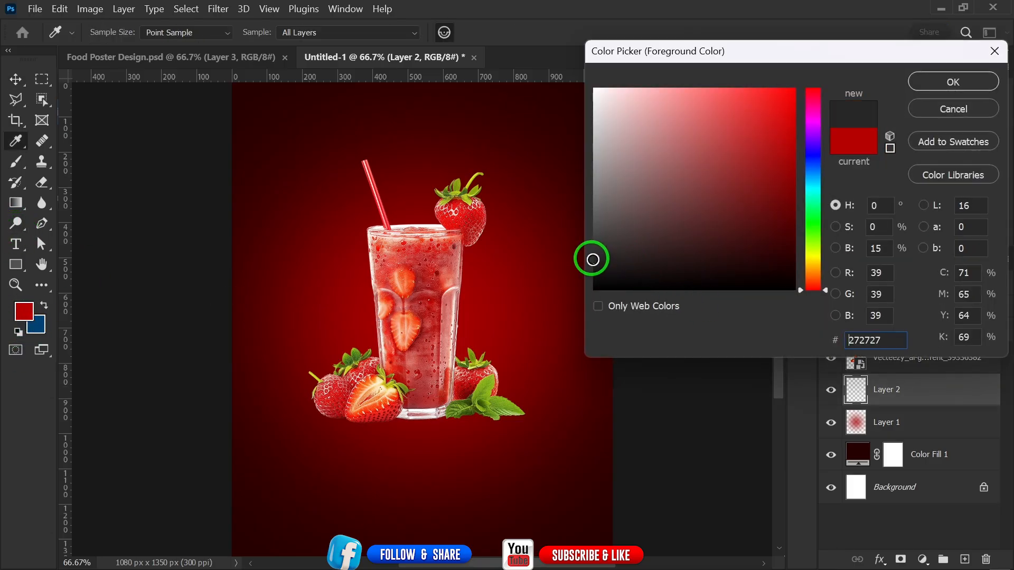
left_click_drag(592, 260, 557, 271)
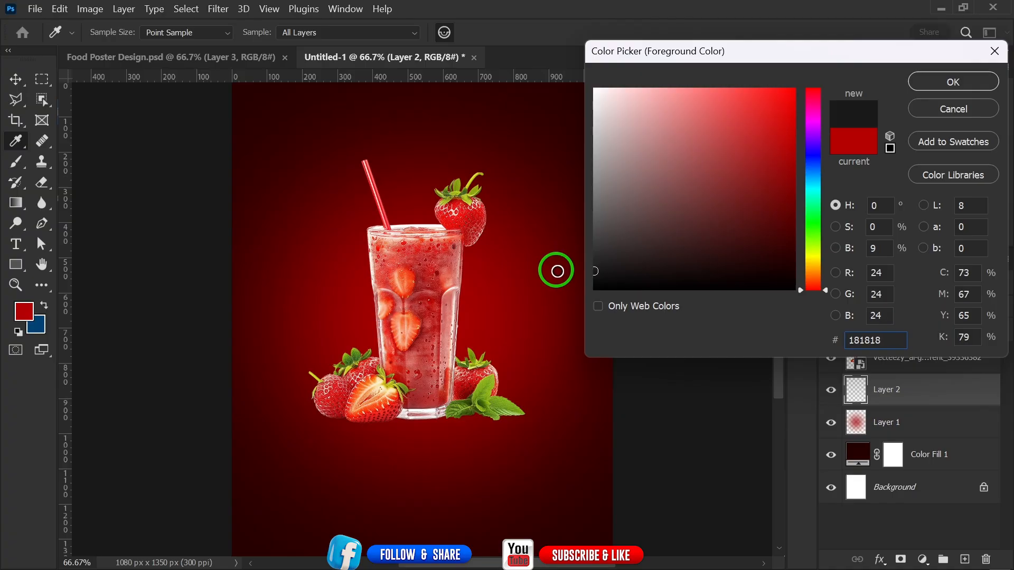
left_click(898, 140)
left_click(937, 84)
key("v")
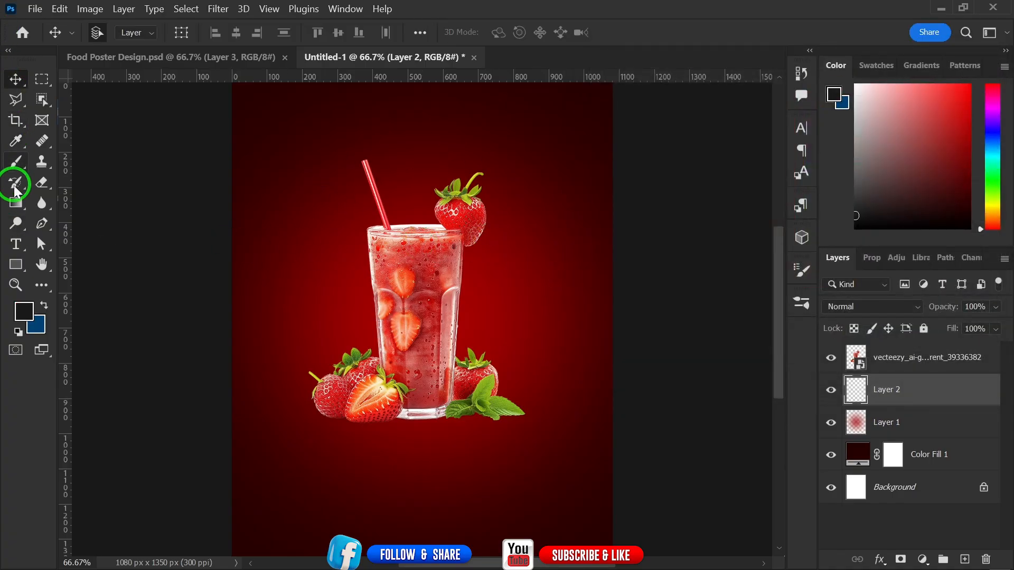
left_click(25, 165)
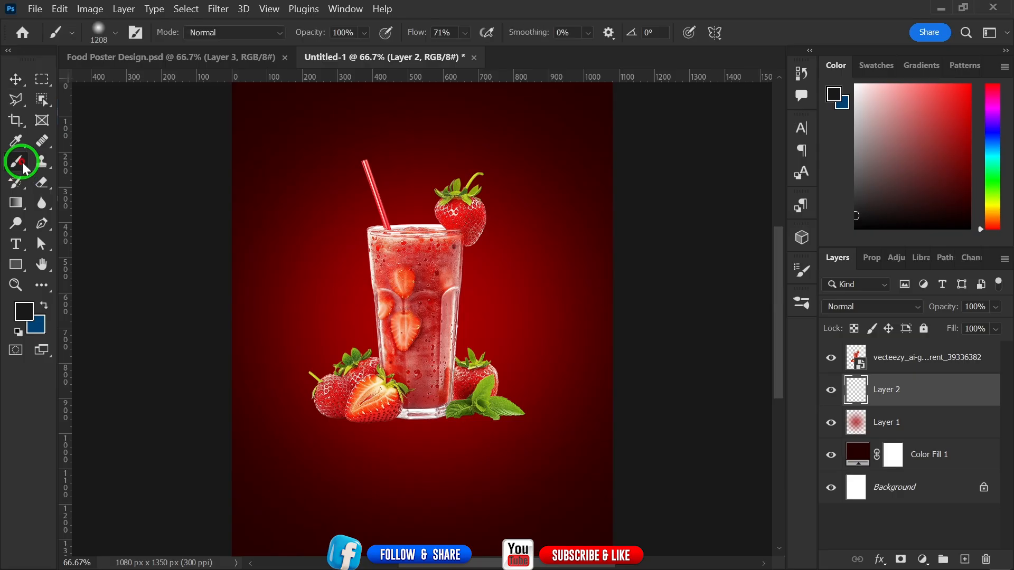
Step: Set the soft round brush to 117 px and flatten its tip into a thin horizontal ellipse
right_click(422, 235)
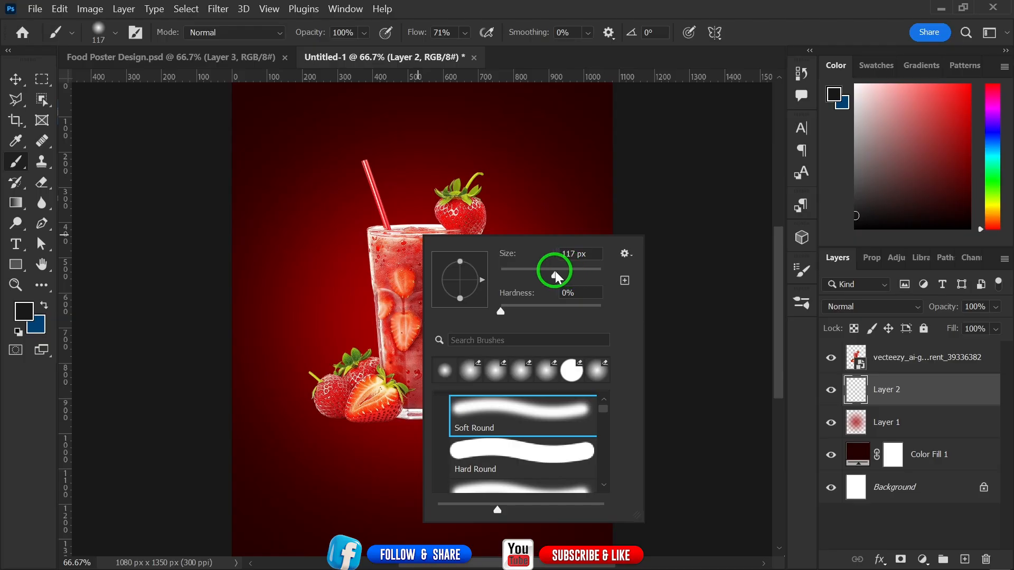
left_click(555, 275)
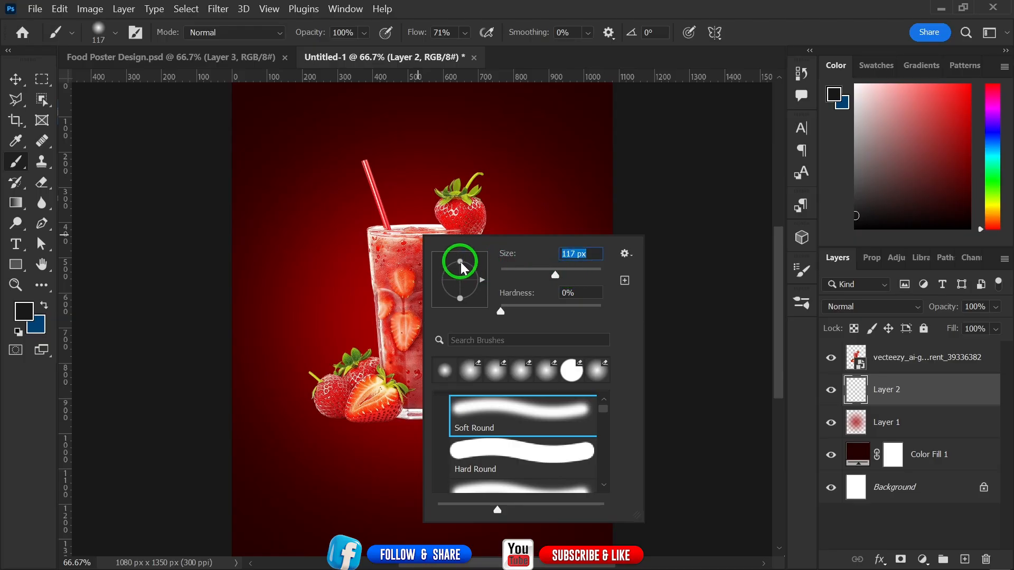
mouse_move(461, 265)
left_mouse_down()
mouse_move(471, 291)
mouse_move(457, 252)
mouse_move(464, 272)
left_mouse_up()
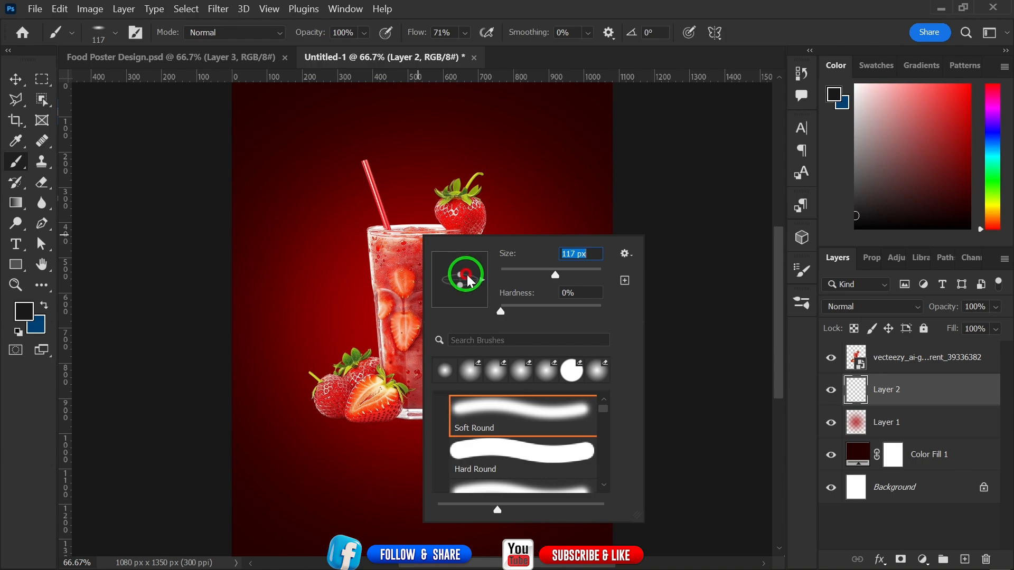
left_click(709, 14)
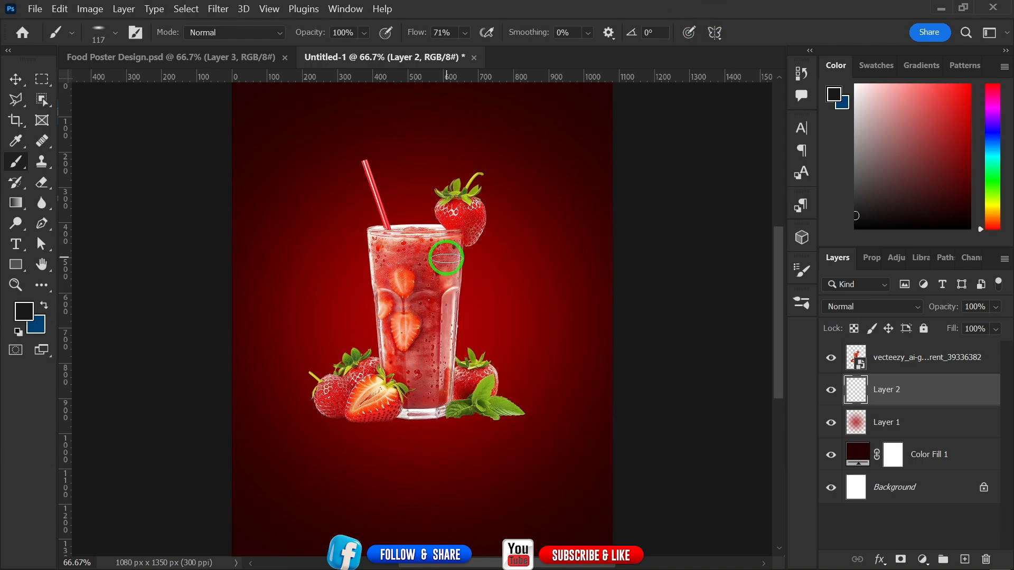
Step: Paint a soft shadow beneath the glass base and the strawberries beside the halved one, enlarging the brush to 226 px
key("ctrl+equal")
key("ctrl+equal")
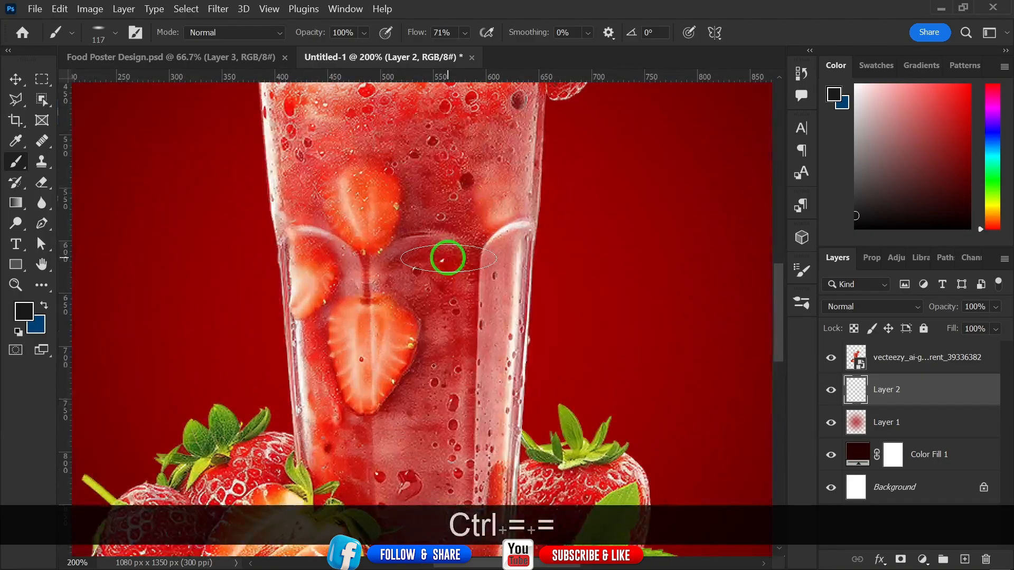
key("space")
left_click_drag(439, 279, 437, 90)
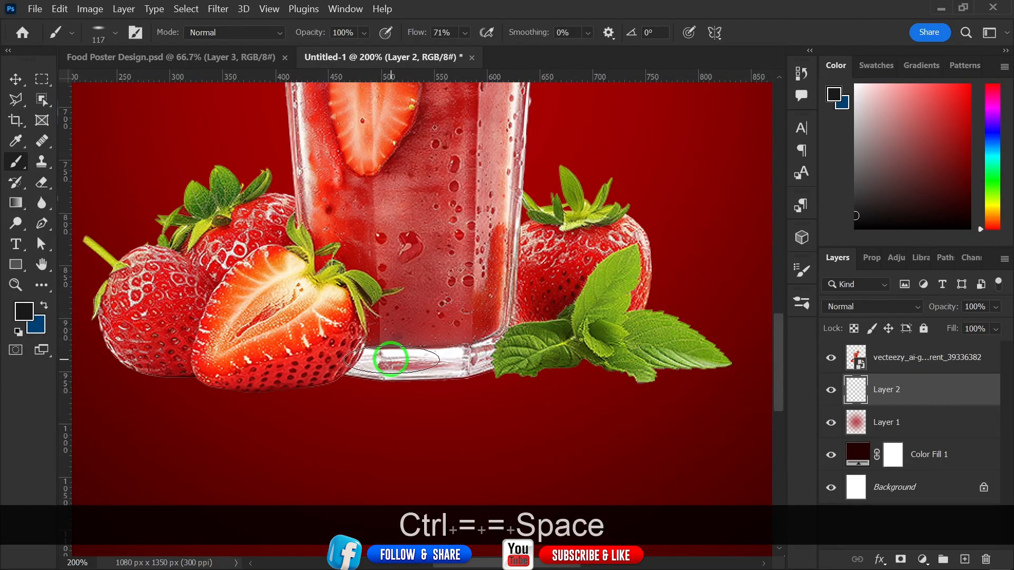
left_click_drag(420, 366, 530, 330)
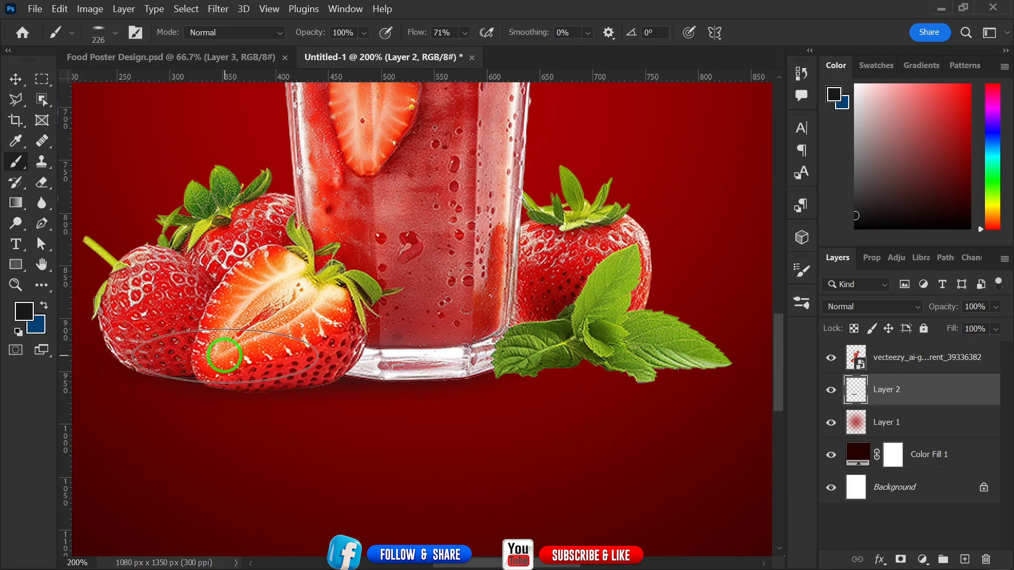
mouse_move(200, 360)
left_mouse_down()
mouse_move(279, 373)
mouse_move(270, 370)
left_mouse_up()
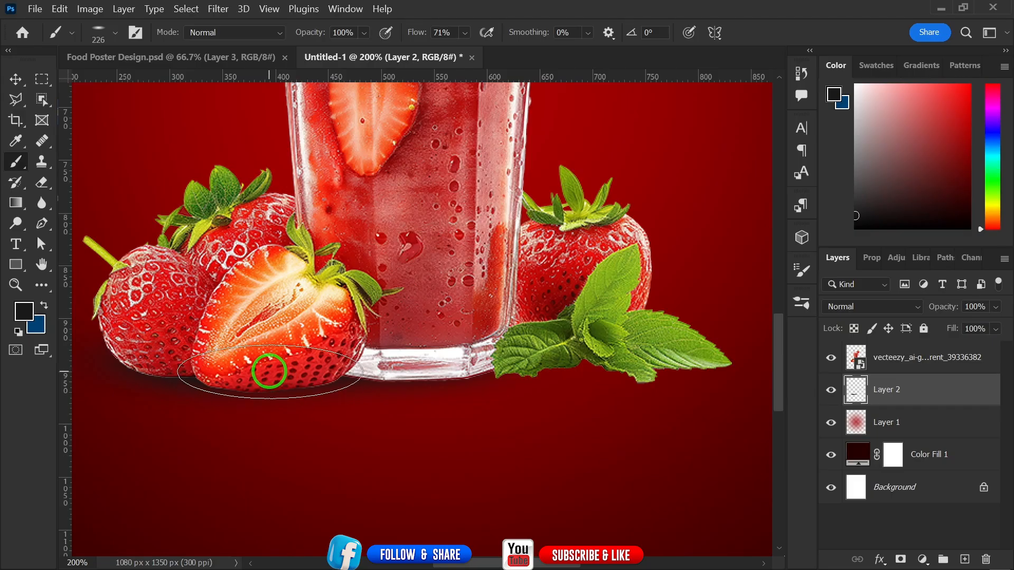
Step: Extend the shadow beneath the mint leaves beside the glass, reducing the brush to 102 px
left_click(534, 342)
left_click(507, 343)
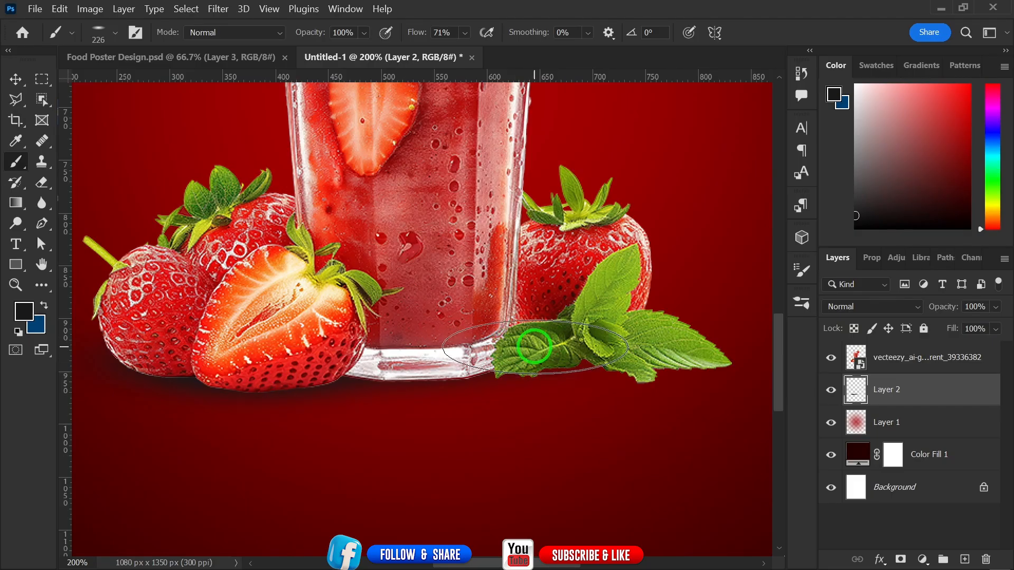
left_click_drag(552, 342, 445, 344, "alt")
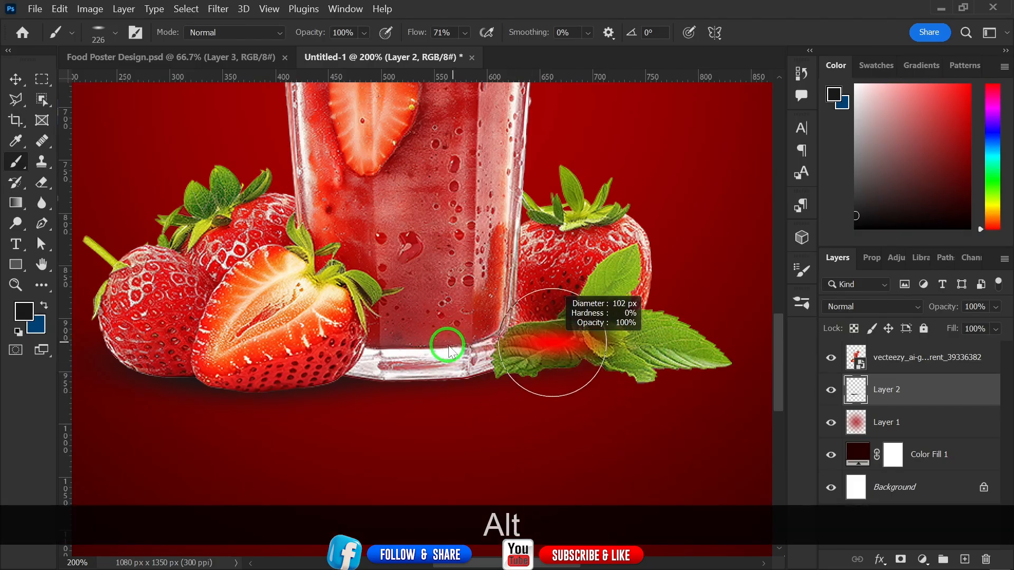
left_click(560, 354)
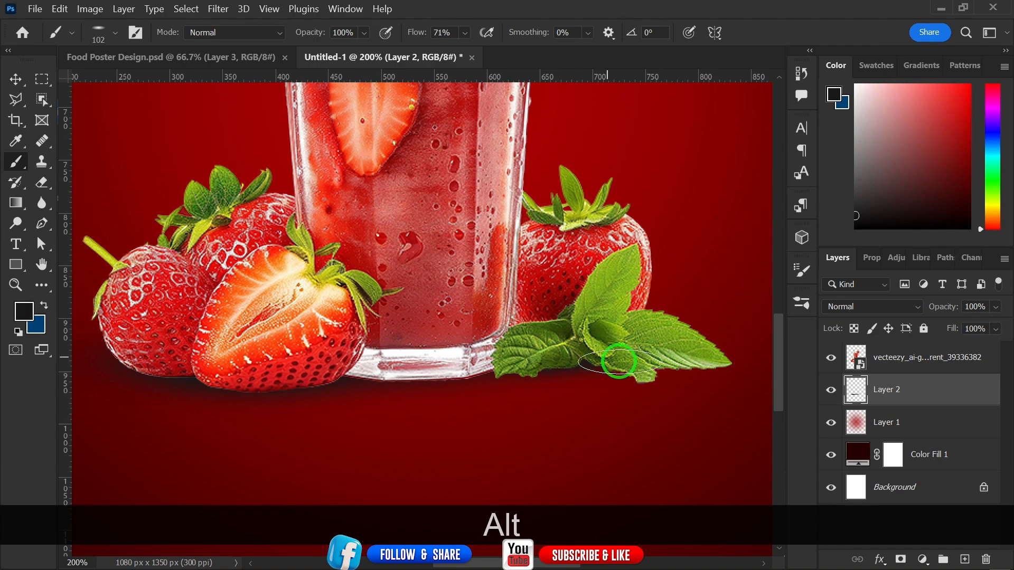
left_click(662, 361)
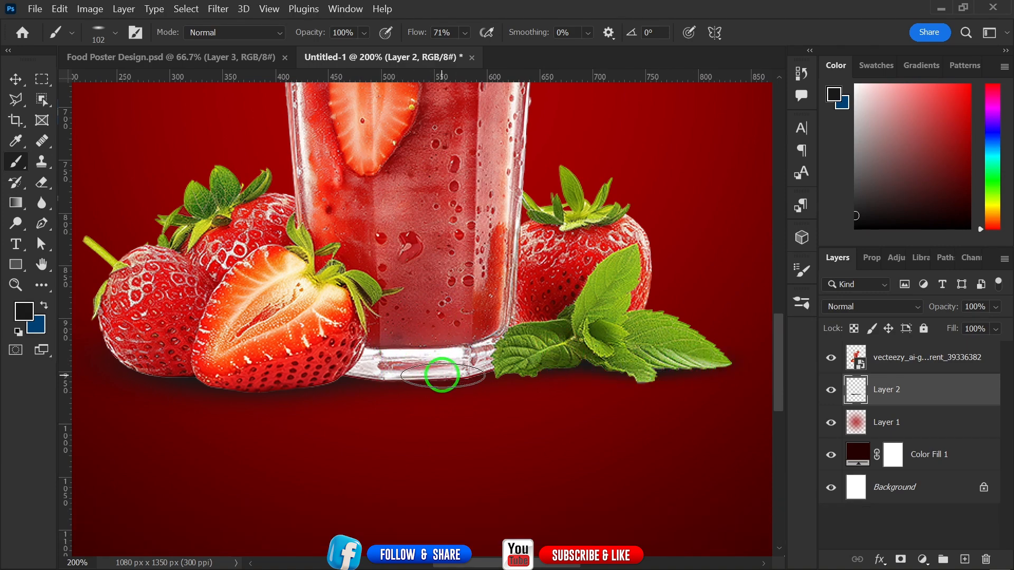
Step: Place the ice cubes with mint leaves image from the Png folder and move its layer above the smoothie layer
key("ctrl+minus")
key("ctrl+minus")
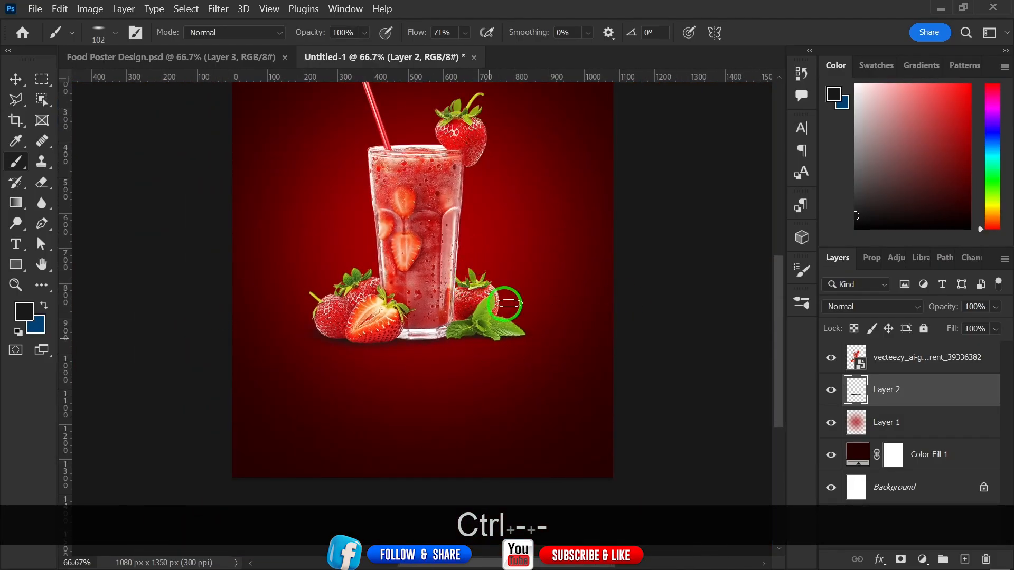
key("space")
mouse_move(496, 208)
left_mouse_down()
mouse_move(493, 281)
mouse_move(495, 226)
left_mouse_up()
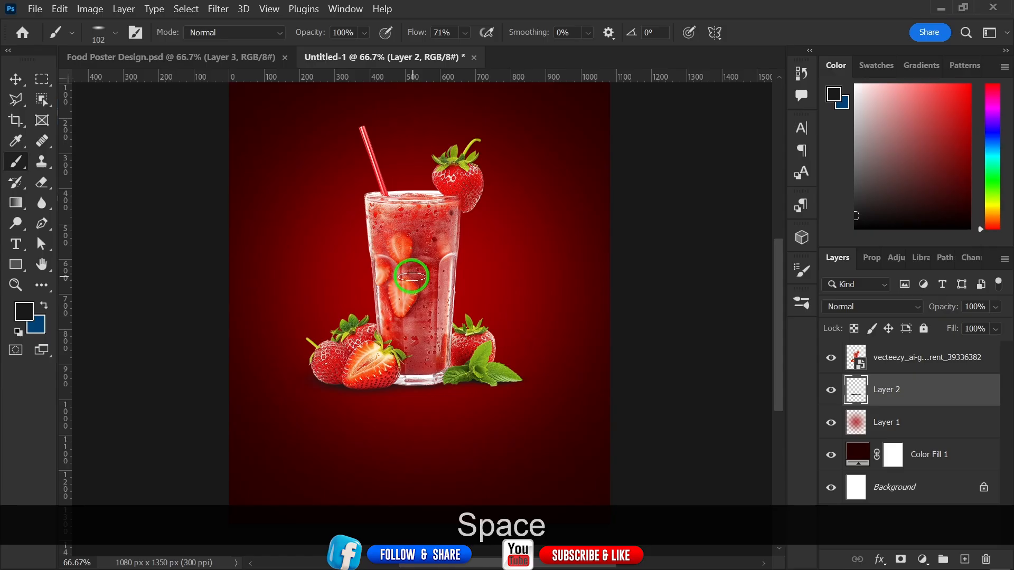
left_click(5, 82)
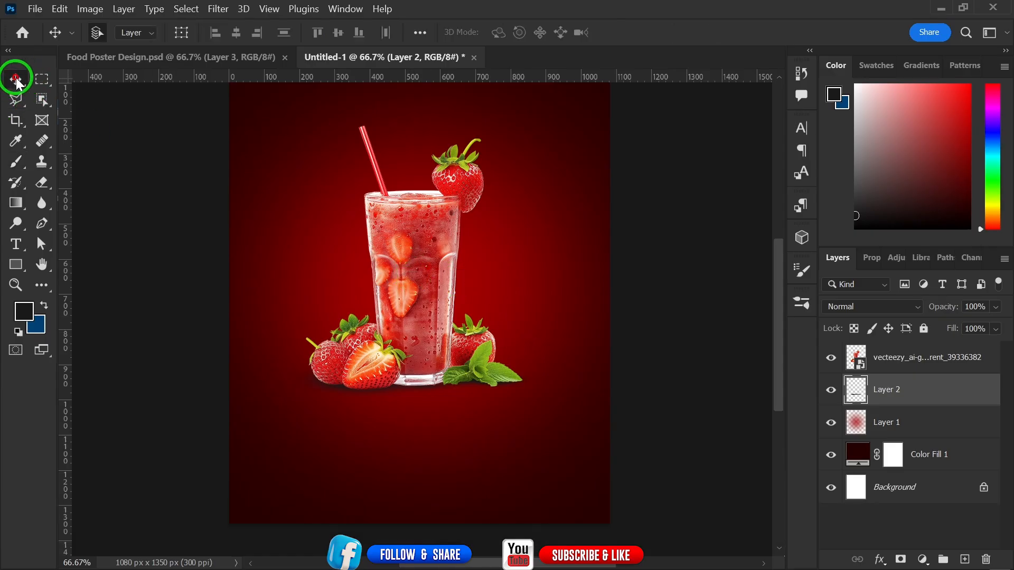
mouse_move(446, 564)
left_click(308, 563)
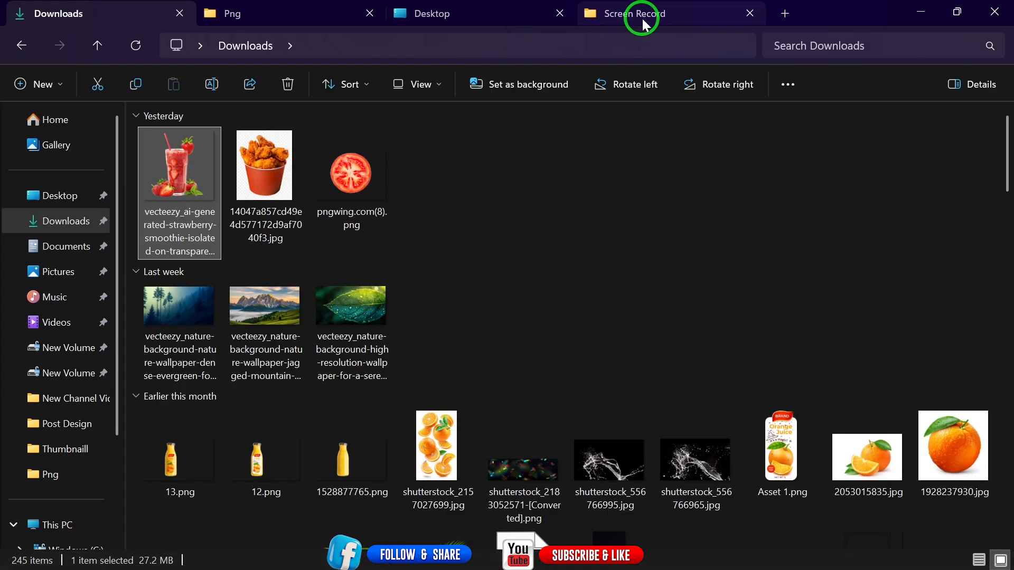
left_click(641, 17)
left_click(257, 18)
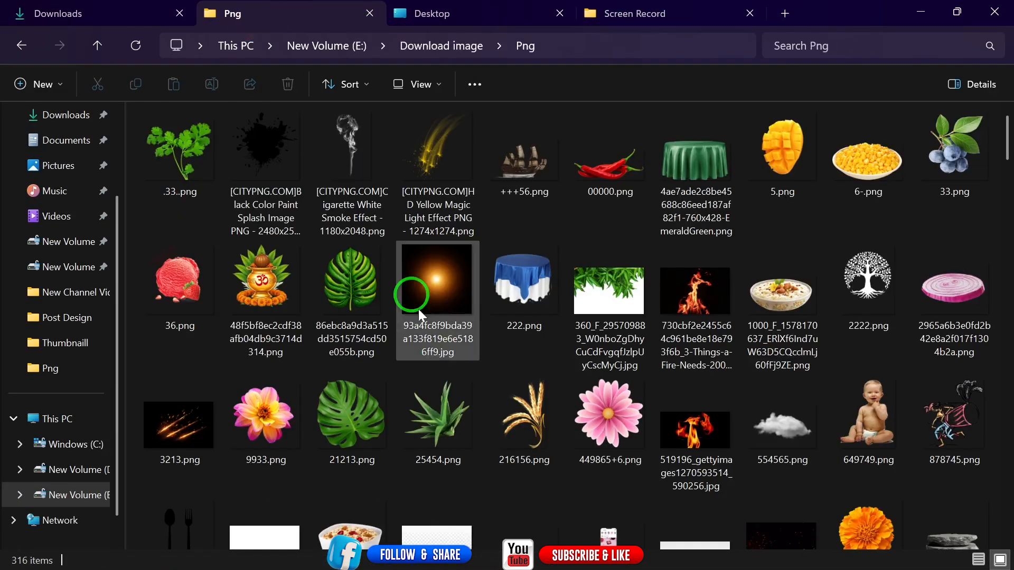
left_click(520, 296)
left_click(1009, 205)
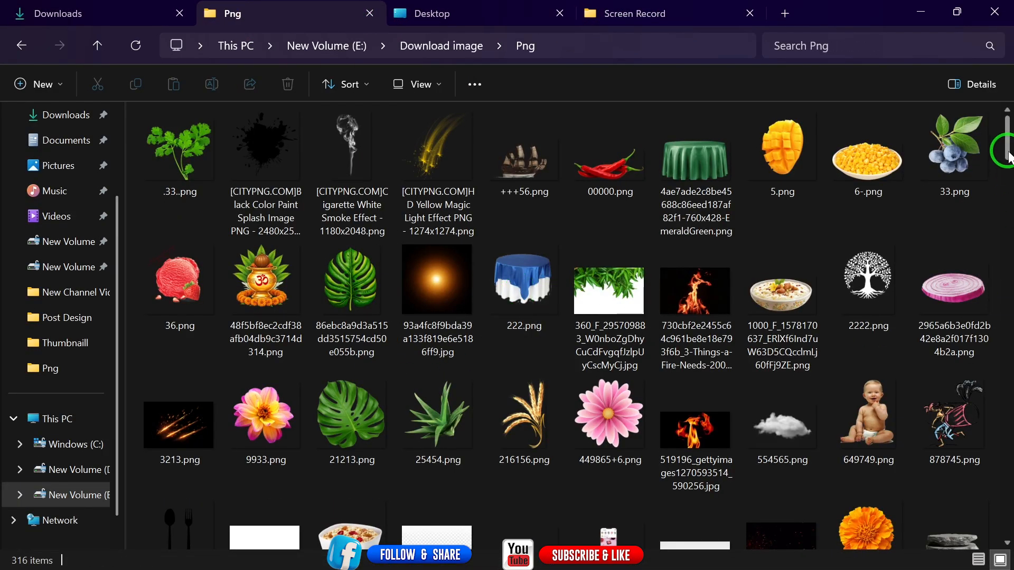
left_click_drag(1007, 140, 1006, 485)
left_click_drag(610, 468, 419, 408)
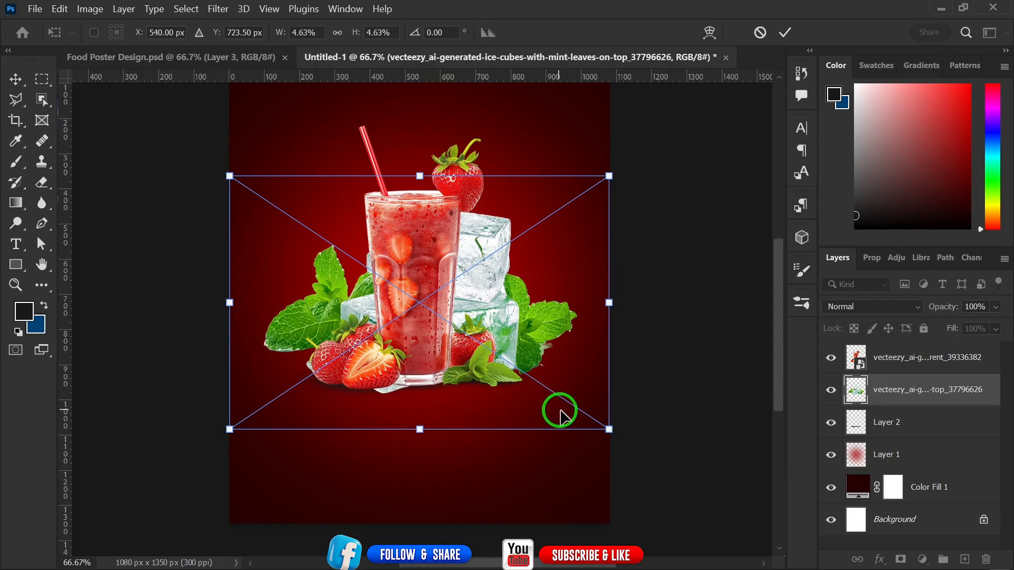
left_click_drag(947, 393, 942, 353)
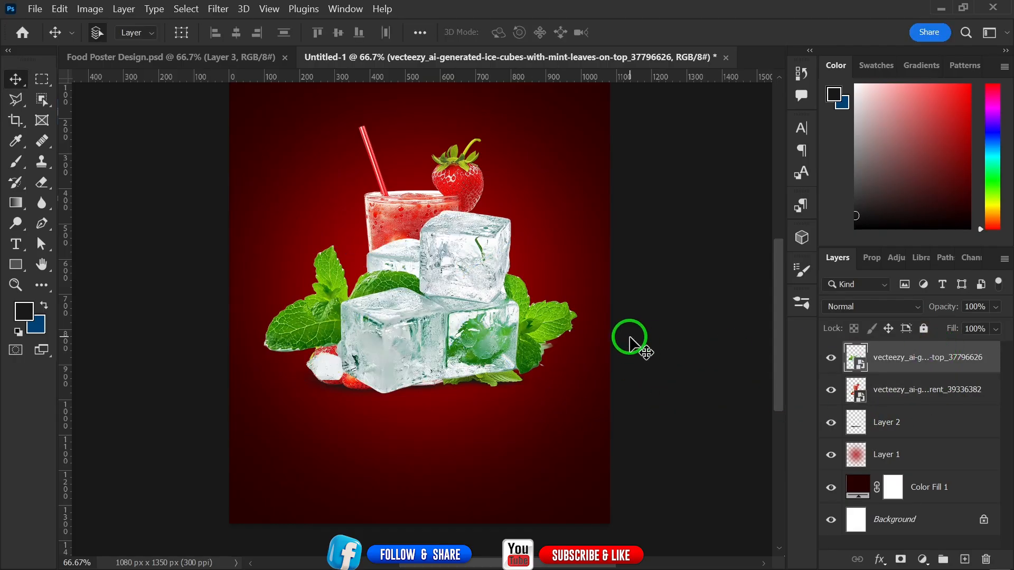
Step: Scale the ice cubes image to 1.84% and position it at X 740.00 px, Y 902.00 px
key("ctrl+t")
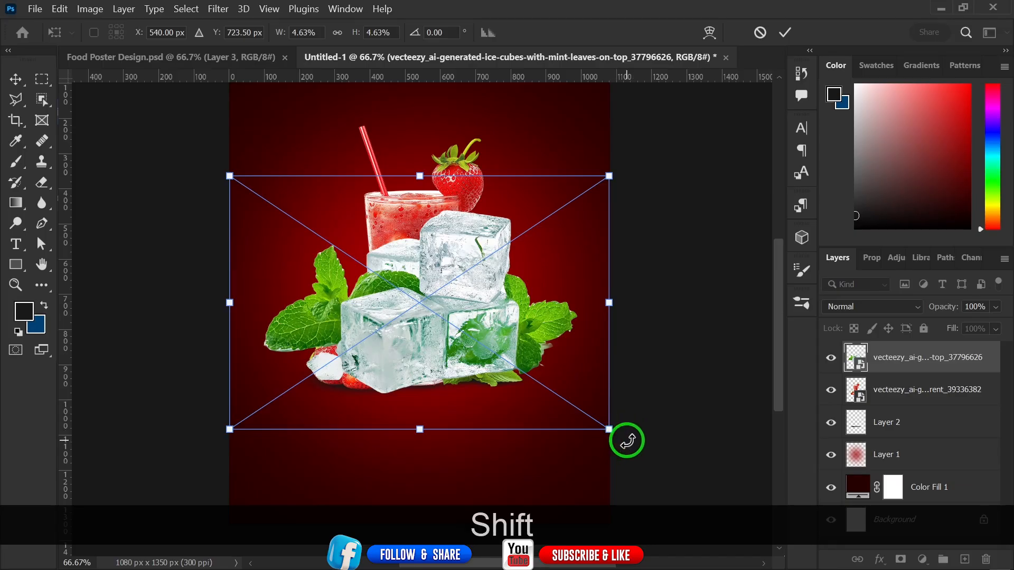
left_click_drag(611, 431, 429, 290)
left_click_drag(330, 261, 504, 393)
left_click_drag(595, 429, 561, 413)
left_click_drag(505, 363, 510, 373)
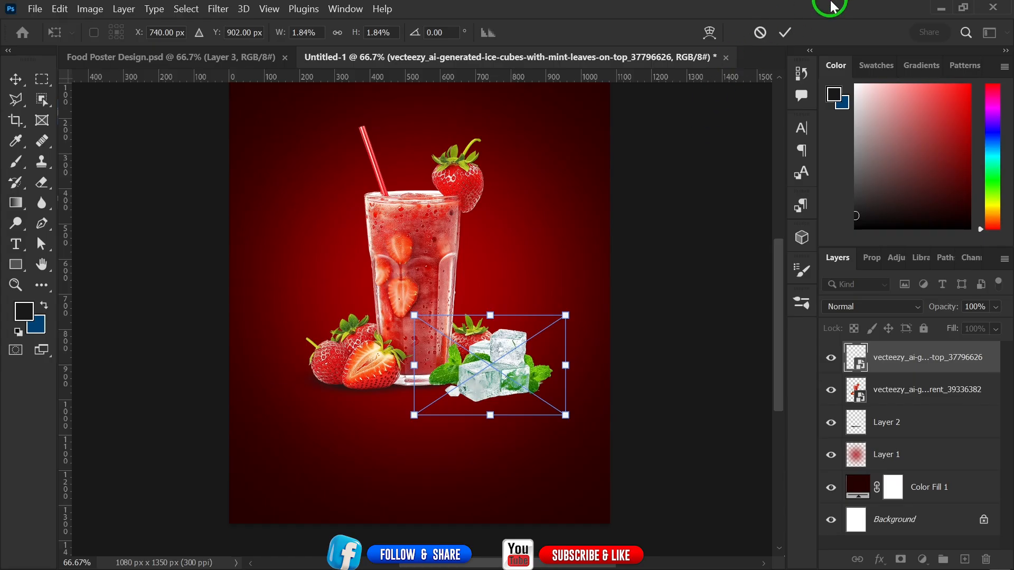
left_click(785, 36)
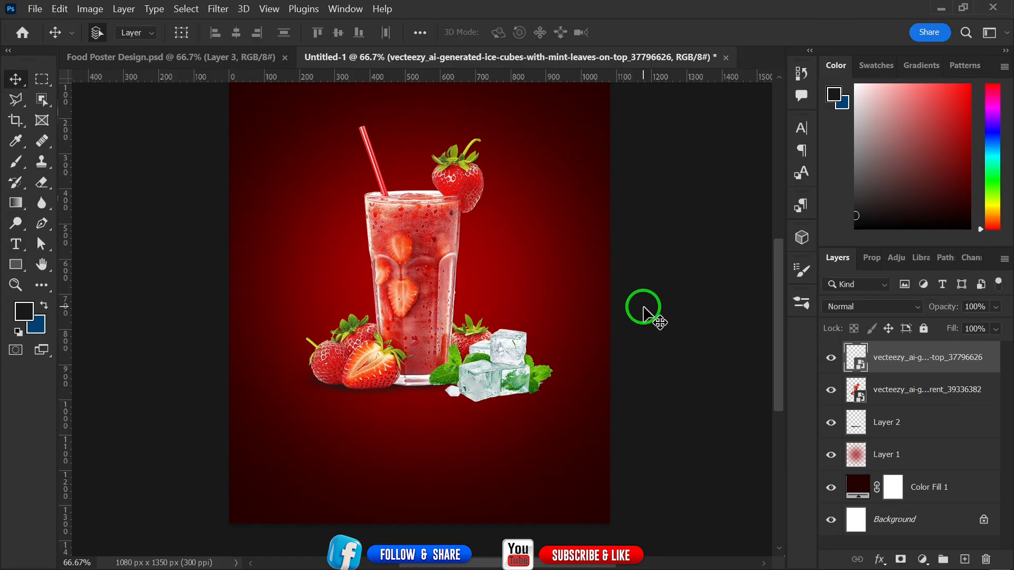
Step: Add an empty layer directly beneath the ice cubes image and ready the Brush tool
key("ctrl+equal")
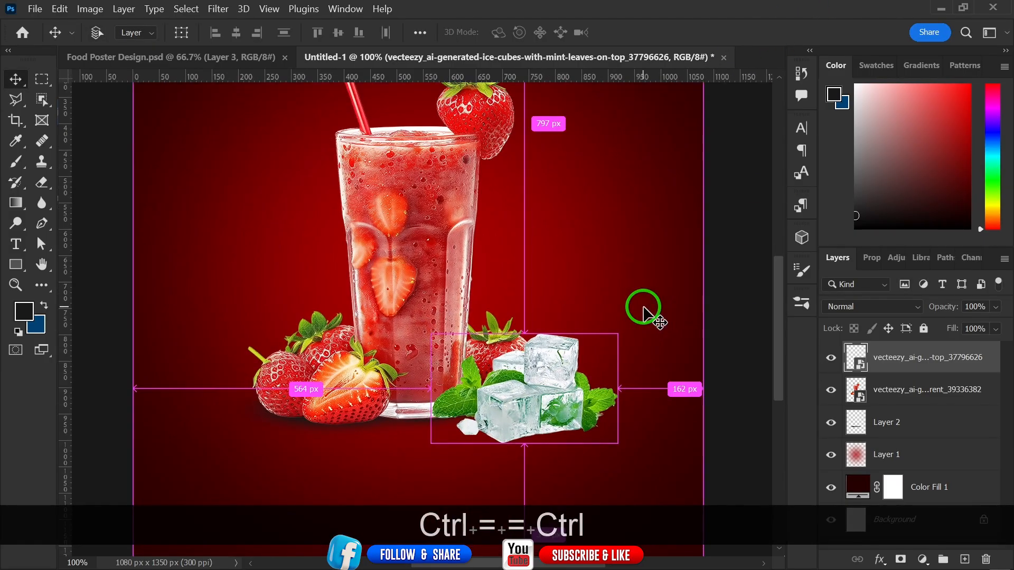
key("ctrl+equal")
key("space")
left_click_drag(641, 305, 576, 174)
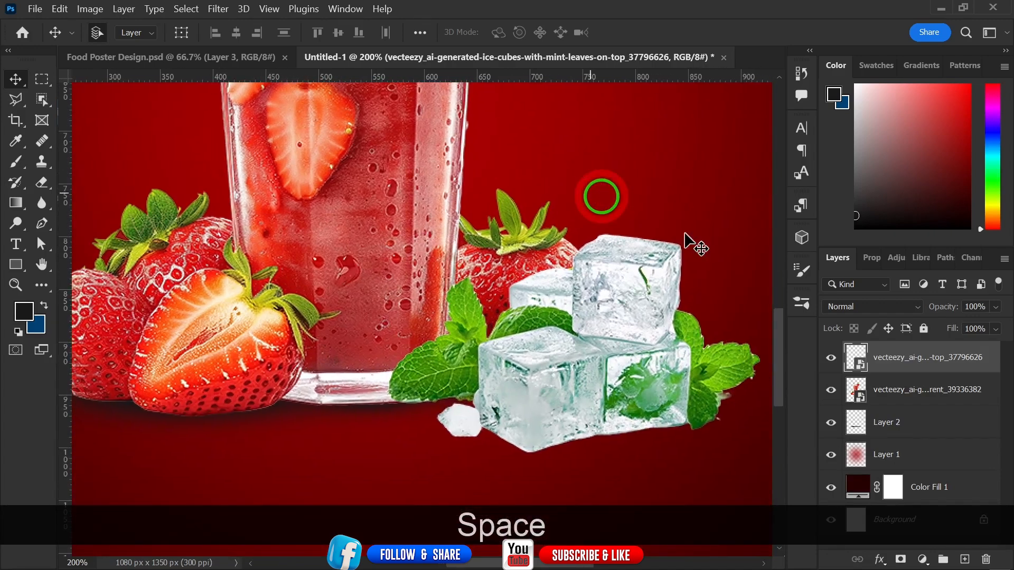
left_click(964, 560)
left_click_drag(944, 376, 939, 404)
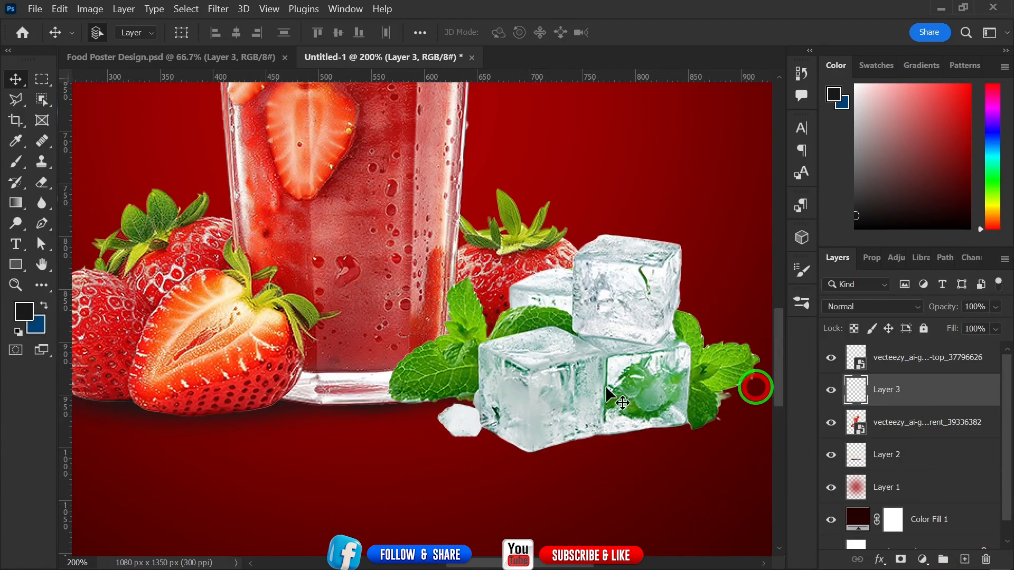
left_click(16, 163)
Step: Paint a soft shadow along the lower edges of the ice cubes and mint leaves, reducing the brush from 102 to 64 px
left_click_drag(512, 436, 499, 403)
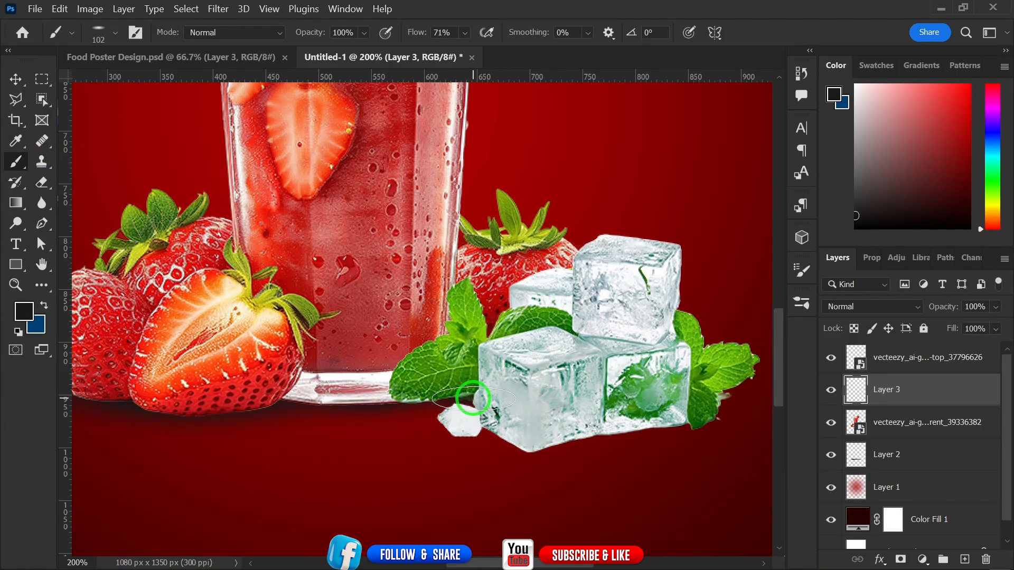
left_click_drag(513, 424, 497, 430)
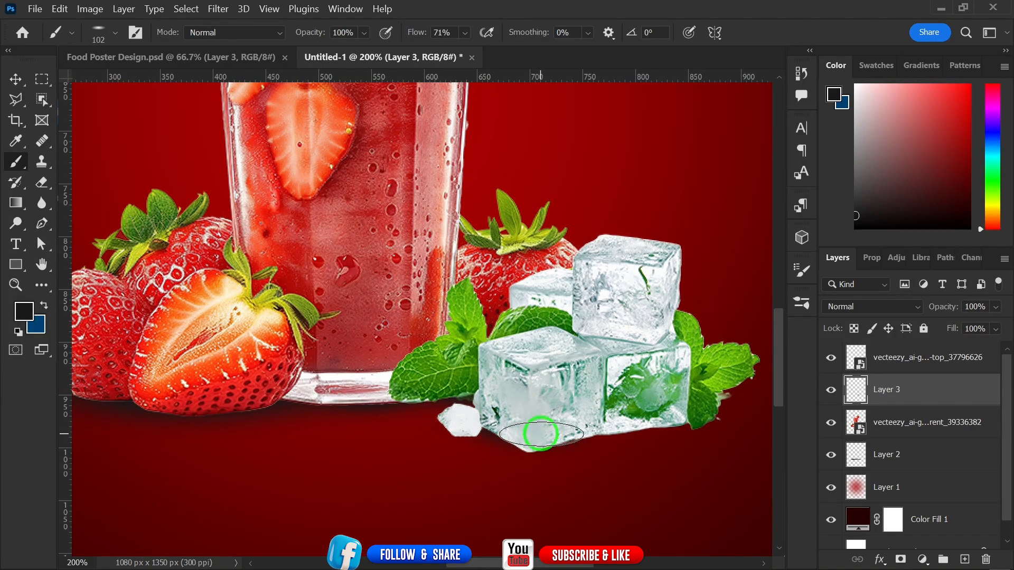
mouse_move(541, 434)
left_mouse_down()
mouse_move(510, 434)
mouse_move(534, 439)
left_mouse_up()
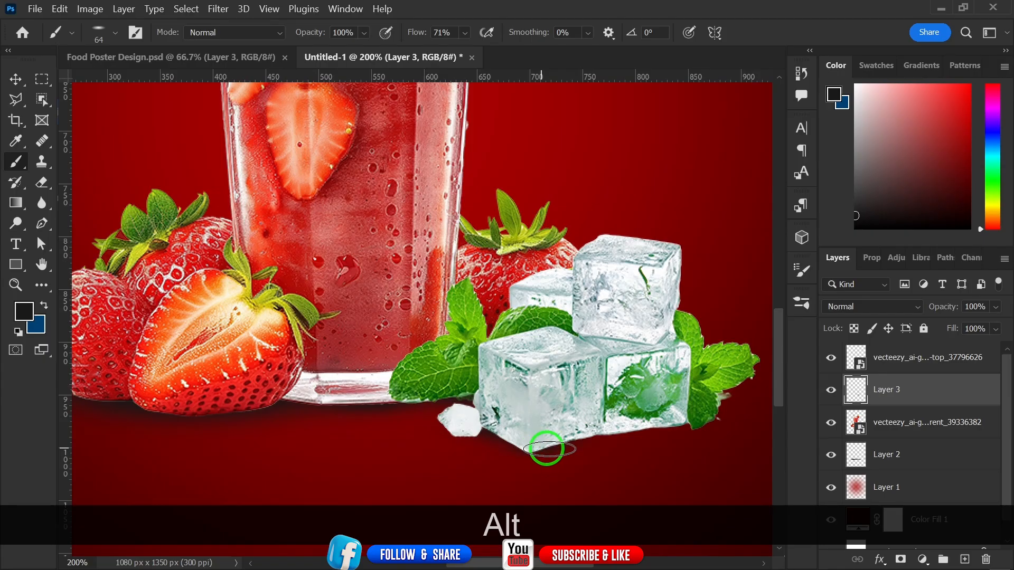
left_click_drag(606, 431, 602, 429)
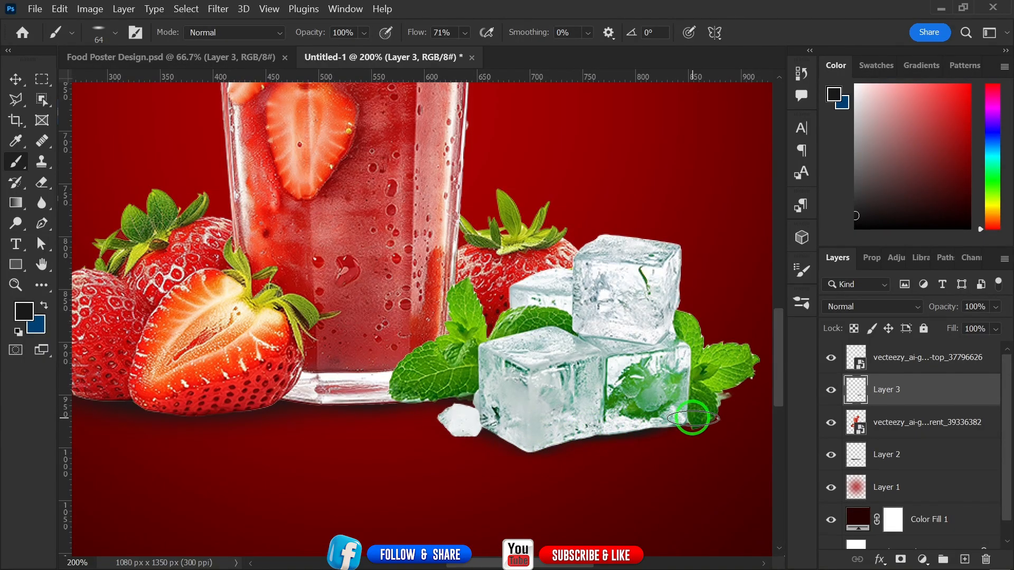
mouse_move(692, 417)
left_mouse_down()
mouse_move(701, 398)
mouse_move(674, 407)
left_mouse_up()
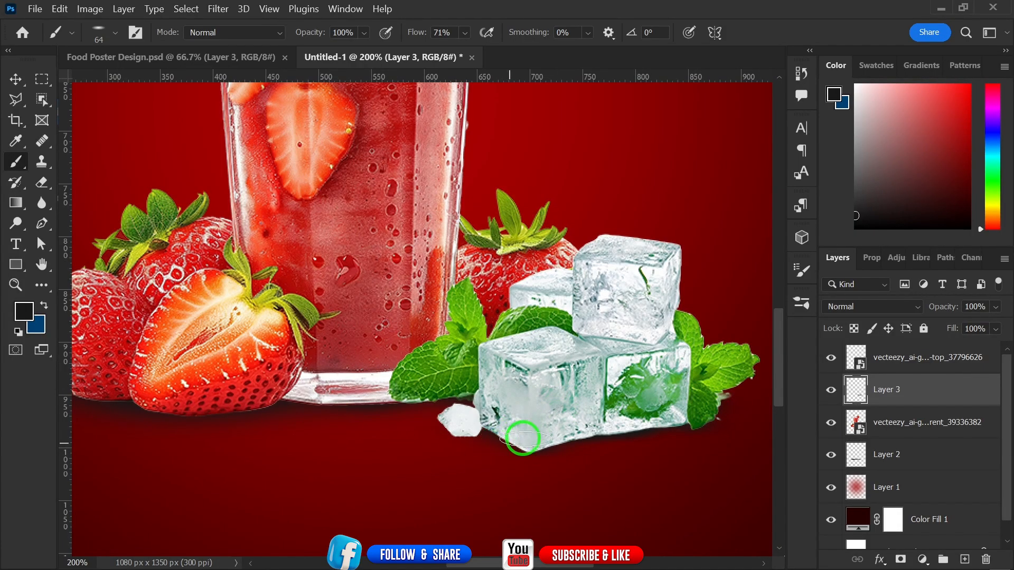
mouse_move(528, 446)
left_mouse_down()
mouse_move(509, 453)
mouse_move(484, 426)
left_mouse_up()
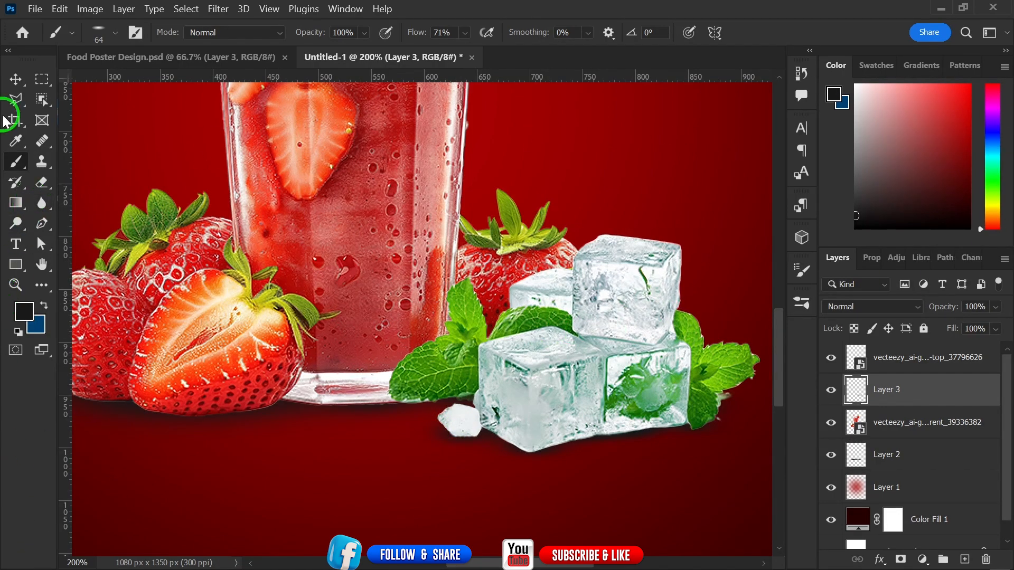
Step: Duplicate the strawberry smoothie layer and flip the copy vertically to make a reflection
left_click(15, 80)
key("ctrl+minus")
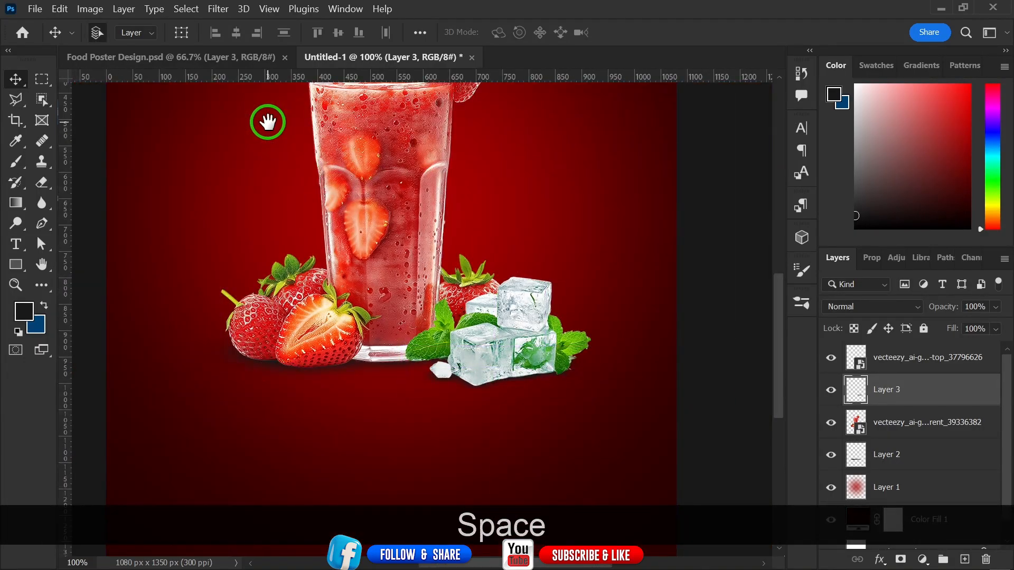
left_click_drag(353, 158, 365, 190)
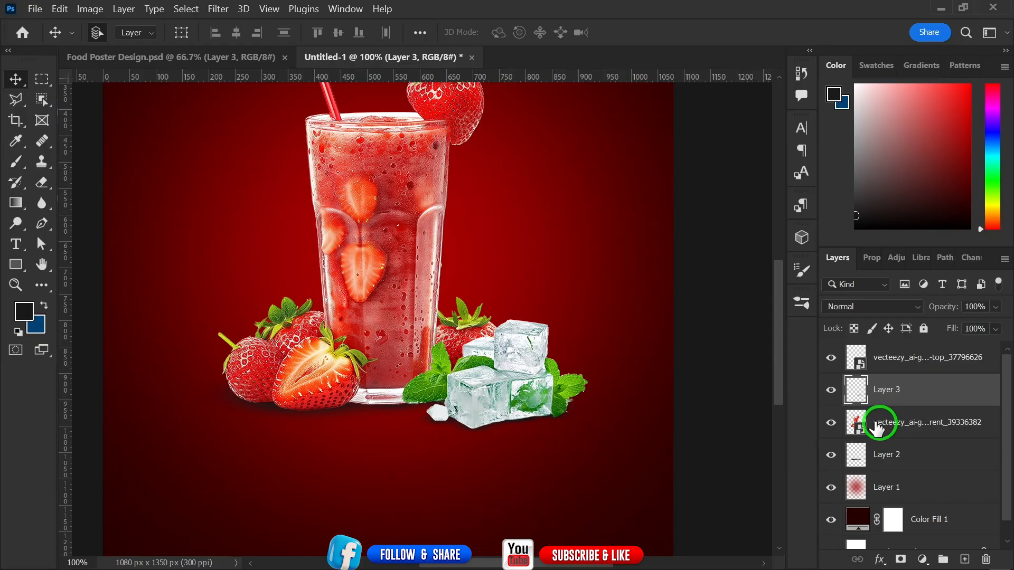
left_click(385, 257)
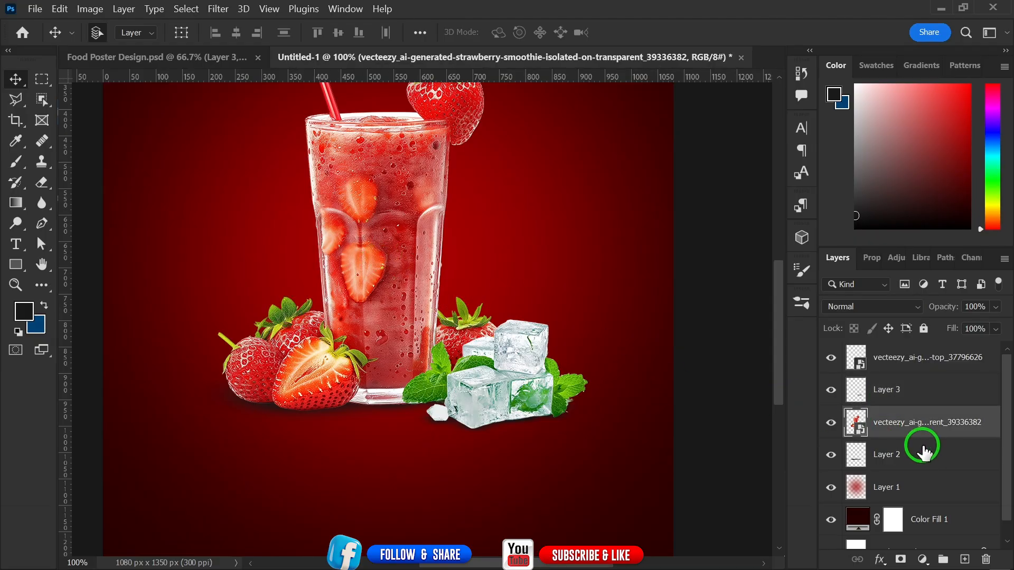
key("ctrl+j")
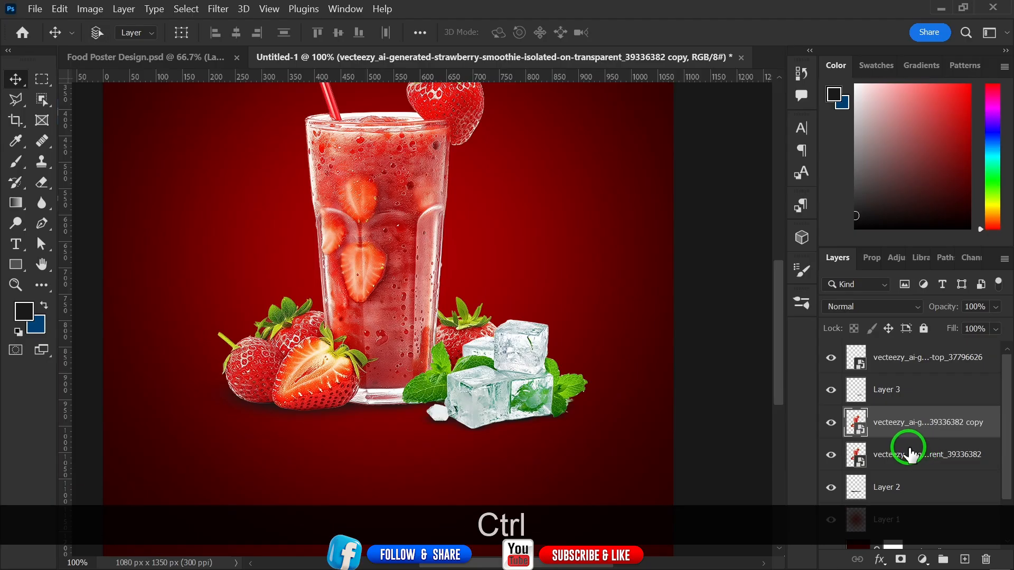
key("ctrl+t")
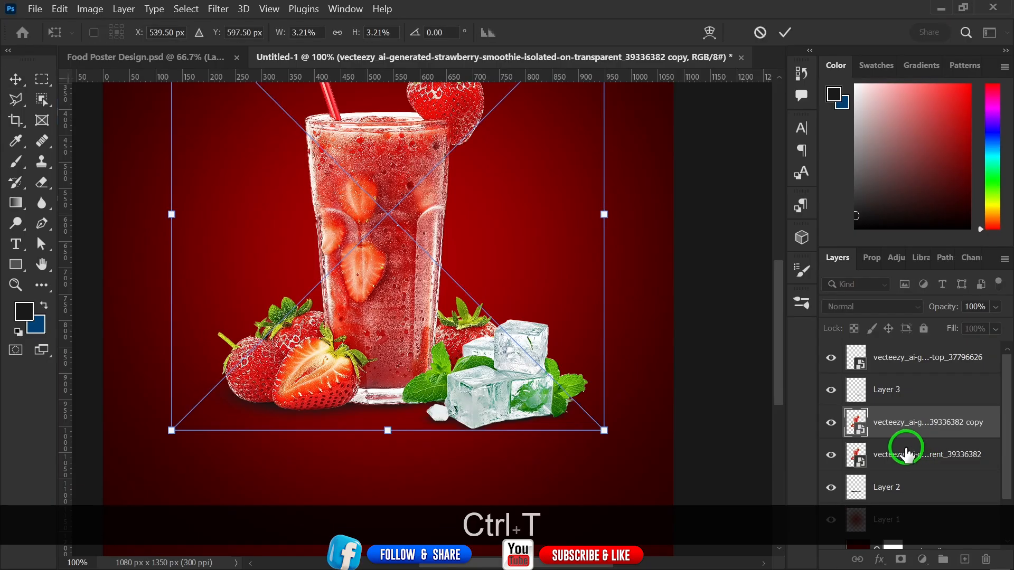
right_click(371, 222)
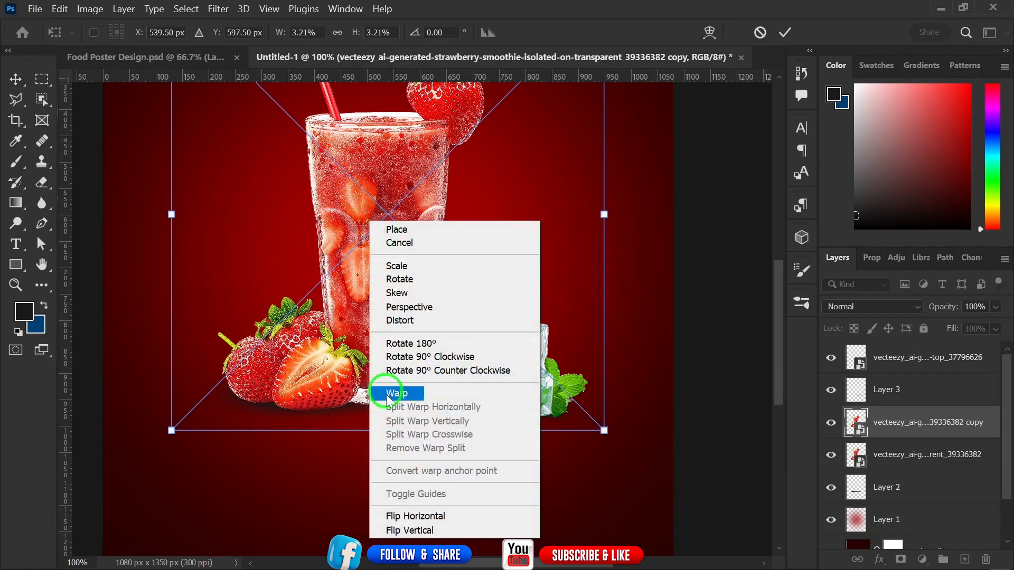
left_click(401, 531)
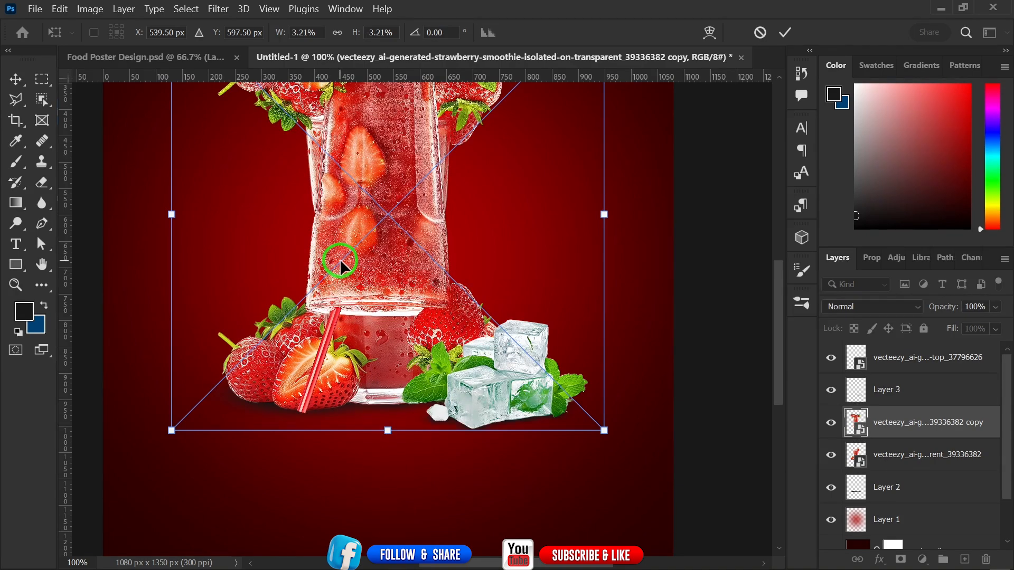
Step: Move the flipped smoothie copy below the original glass, to X 540.50 px, Y 1338.50 px
key("shift+Down")
key("shift+Down")
key("shift+Down")
key("shift+Down")
key("shift+Down")
key("shift+Down")
key("shift+Down")
key("shift+Down")
key("shift+Down")
key("shift+Down")
key("shift+Down")
key("shift+Down")
key("shift+Down")
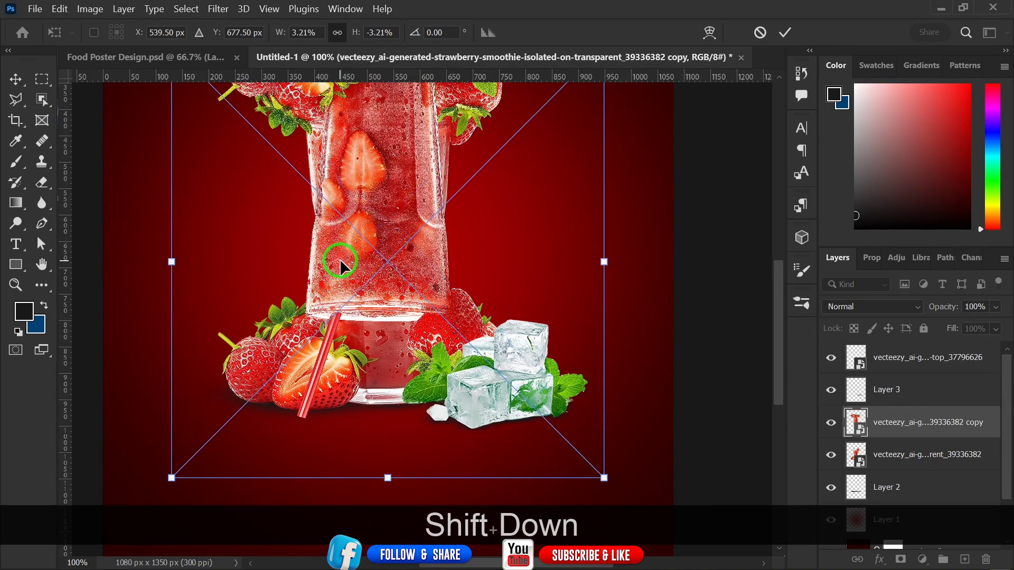
key("shift+Down")
key("shift+Down")
key("shift+Down")
key("shift+Down")
key("shift+Down")
key("shift+Down")
key("shift+Down")
key("shift+Down")
key("shift+Down")
key("shift+Down")
key("shift+Down")
key("shift+Down")
key("shift+Down")
key("shift+Down")
key("shift+Down")
key("shift+Down")
key("shift+Down")
key("shift+Down")
key("shift+Down")
key("shift+Down")
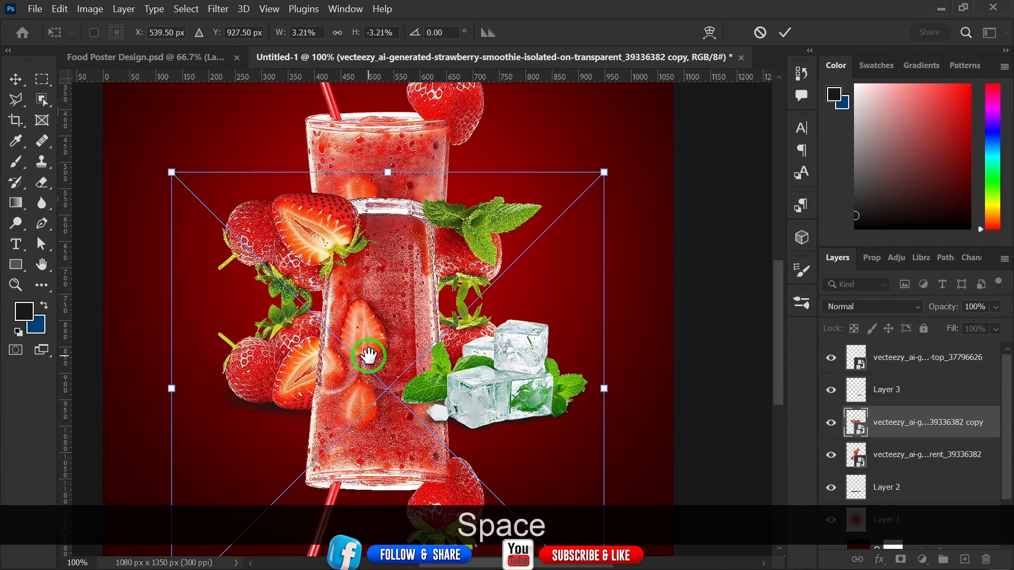
left_click_drag(341, 262, 375, 454)
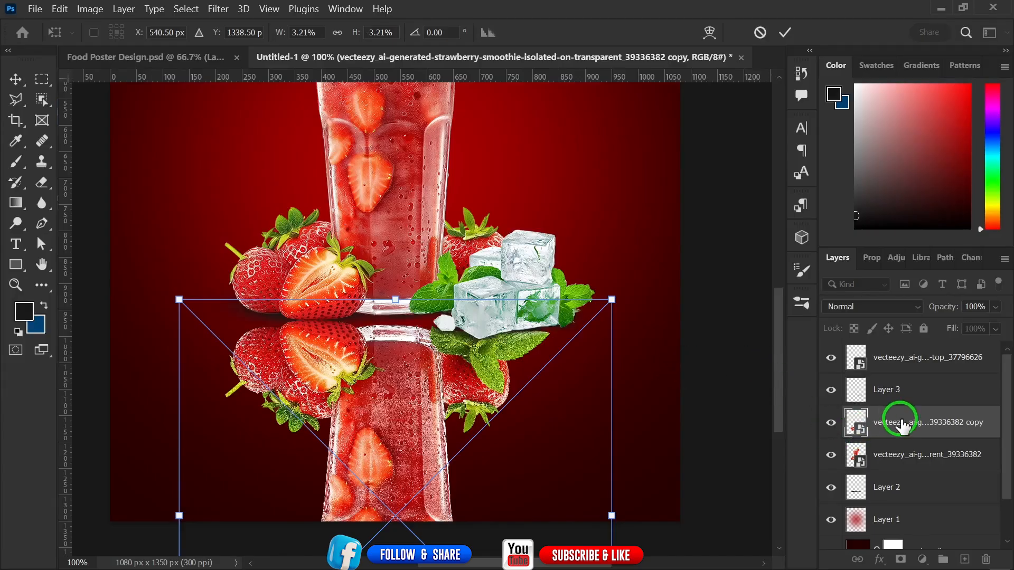
Step: Reorder the flipped smoothie copy beneath Layer 2 and nudge it so its base meets the original glass and strawberries
left_click_drag(902, 425, 905, 502)
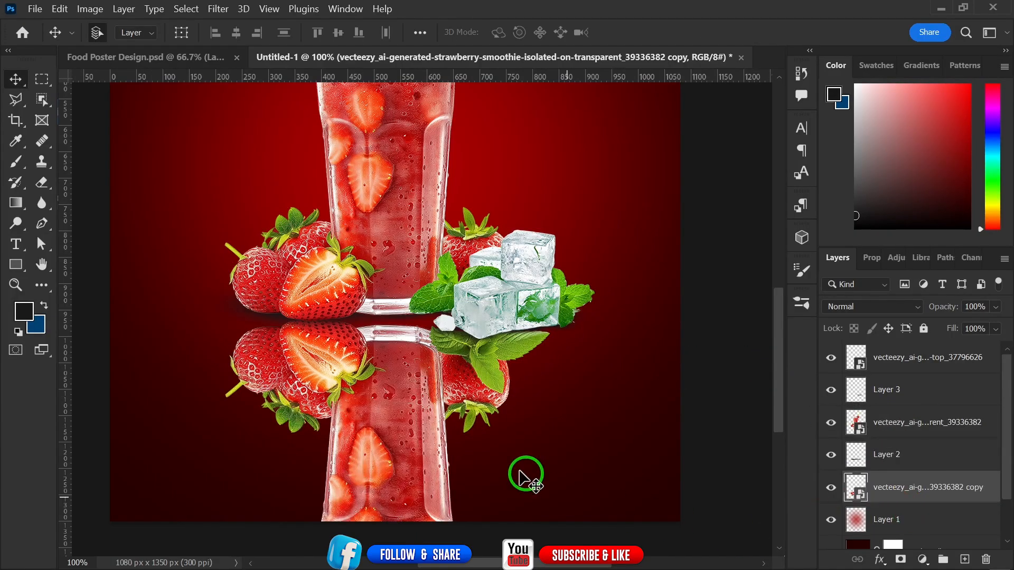
left_click_drag(376, 410, 379, 404)
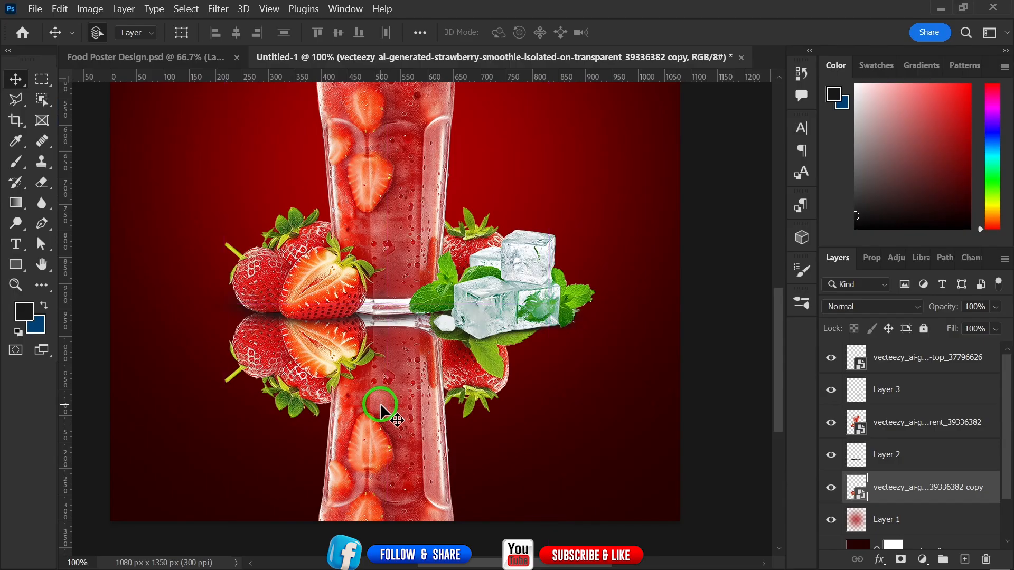
key("Down")
key("Down")
key("Down")
key("Down")
key("Down")
key("Down")
key("Down")
key("Down")
key("Down")
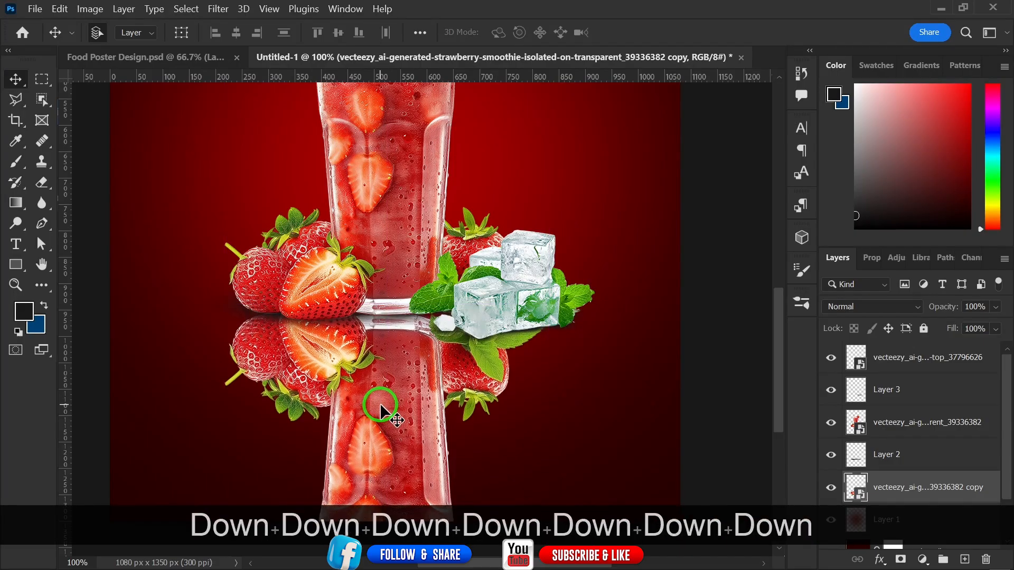
key("Down")
key("Down")
key("Down")
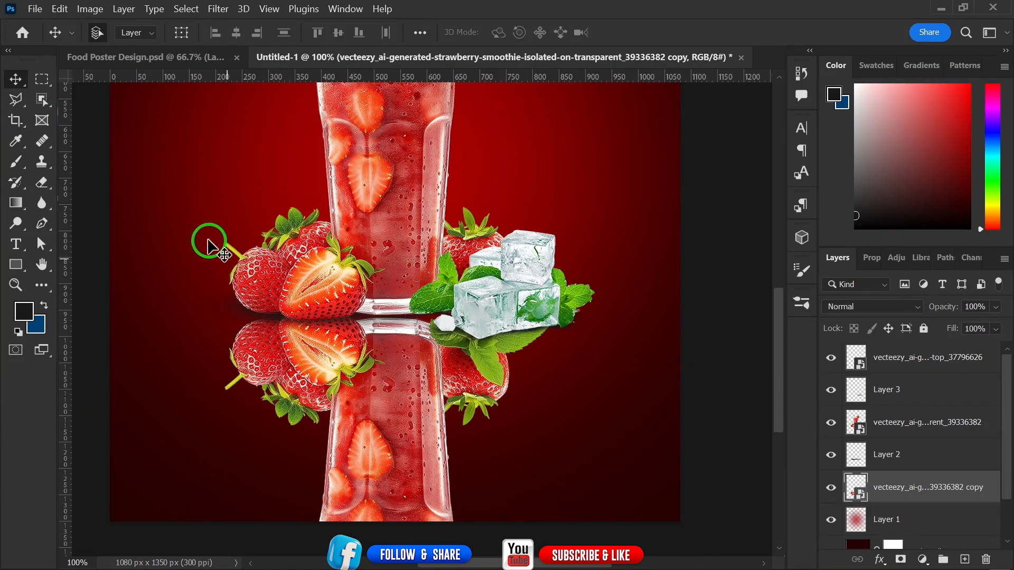
Step: Rasterize the flipped smoothie copy and erase its lower part with a soft 318 px eraser at 97% flow
left_click(41, 186)
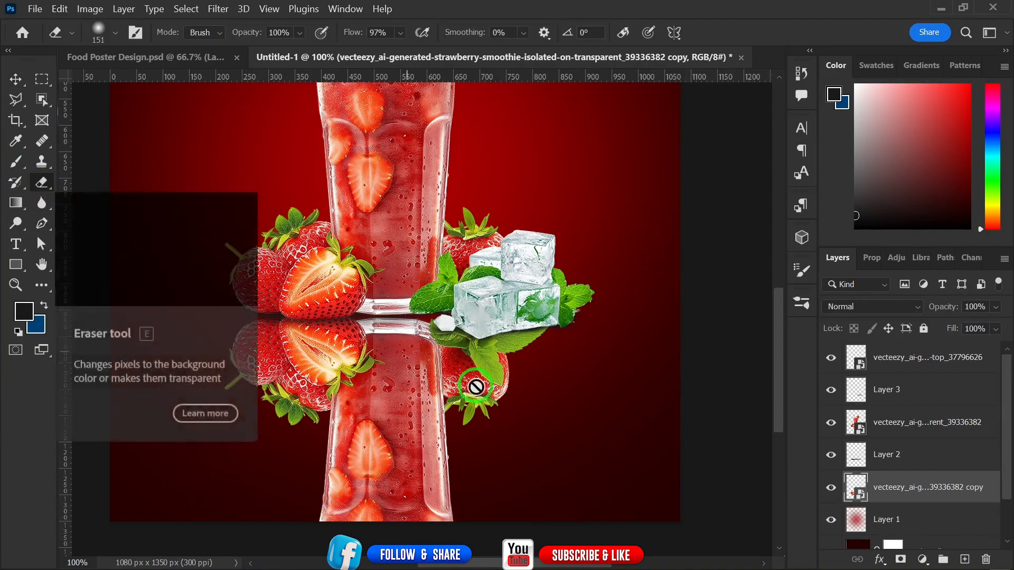
left_click(474, 354)
left_click(530, 249)
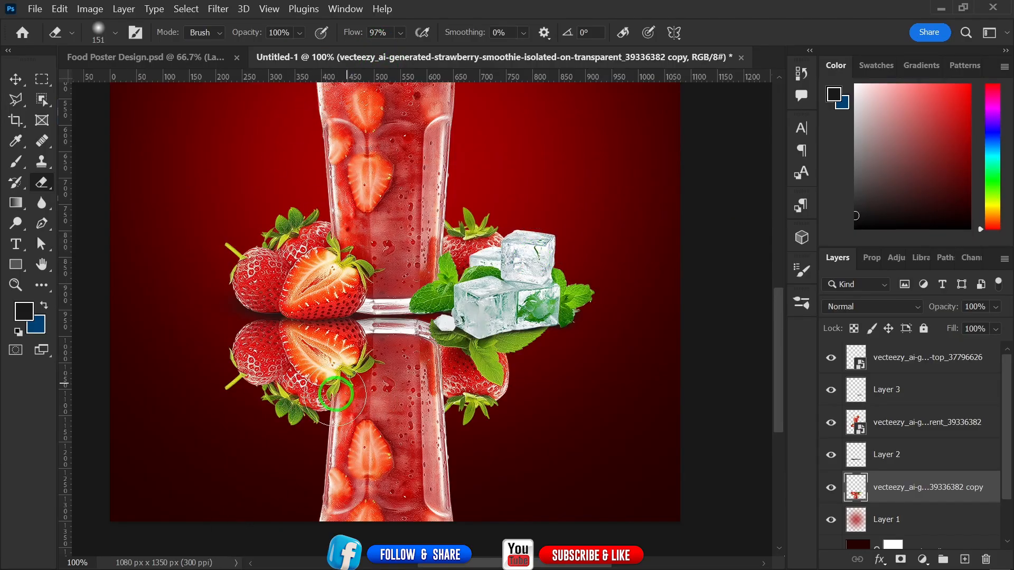
mouse_move(321, 402)
left_mouse_down("alt")
mouse_move(369, 406)
mouse_move(378, 432)
mouse_move(373, 560)
left_mouse_up("alt")
mouse_move(368, 522)
left_mouse_down()
mouse_move(423, 526)
mouse_move(438, 492)
mouse_move(312, 489)
mouse_move(270, 431)
mouse_move(218, 401)
mouse_move(270, 439)
mouse_move(288, 431)
mouse_move(389, 460)
mouse_move(420, 458)
mouse_move(490, 426)
mouse_move(490, 415)
mouse_move(515, 413)
mouse_move(523, 396)
mouse_move(537, 399)
mouse_move(477, 419)
left_mouse_up()
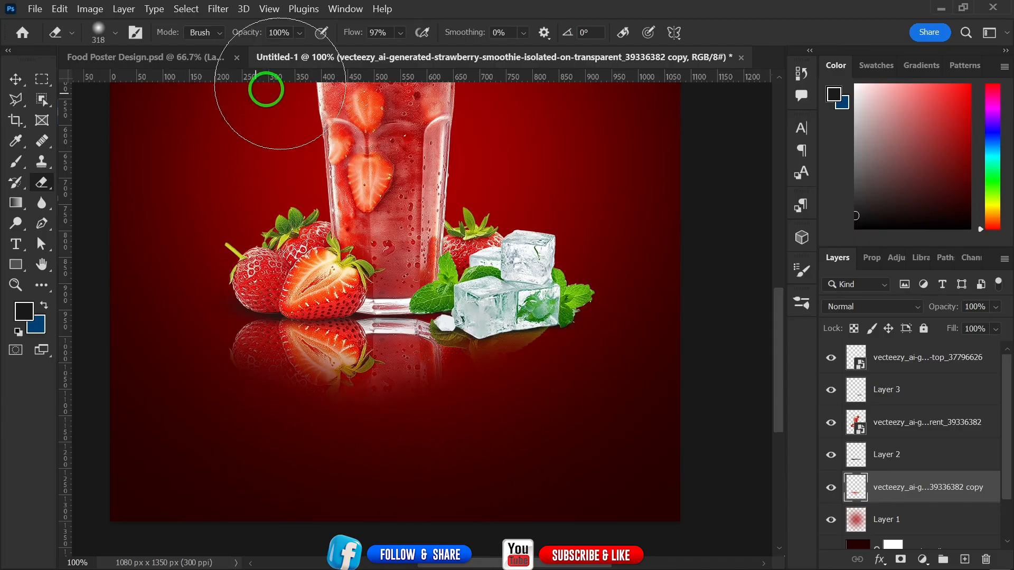
Step: Fade the remaining smoothie reflection with a 120 px eraser, lowering the flow to 20%
left_click_drag(357, 37, 318, 38)
mouse_move(220, 443)
left_mouse_down()
mouse_move(277, 401)
mouse_move(317, 431)
mouse_move(368, 416)
mouse_move(404, 420)
mouse_move(313, 419)
mouse_move(373, 462)
mouse_move(323, 378)
left_mouse_up()
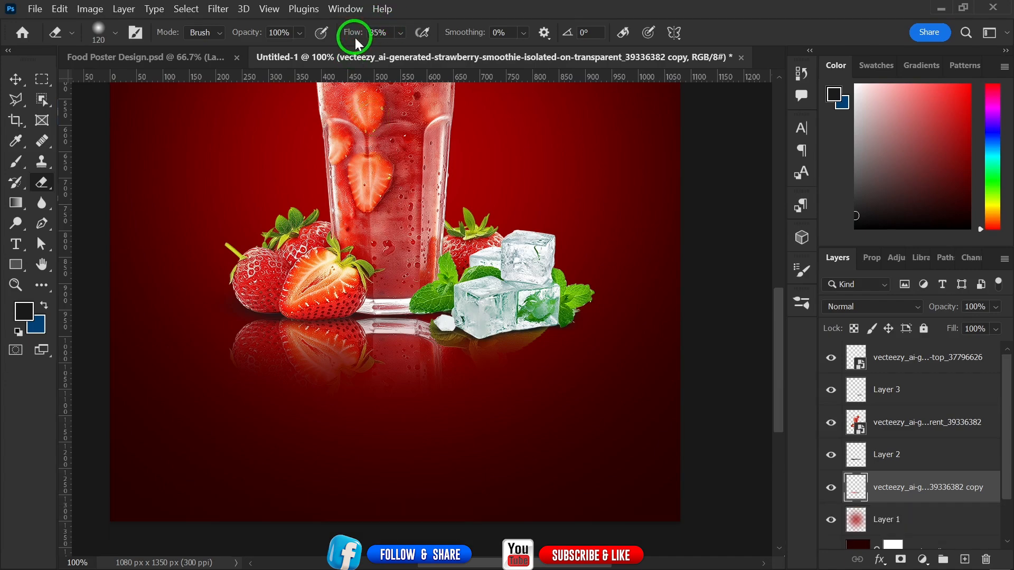
left_click_drag(354, 33, 340, 34)
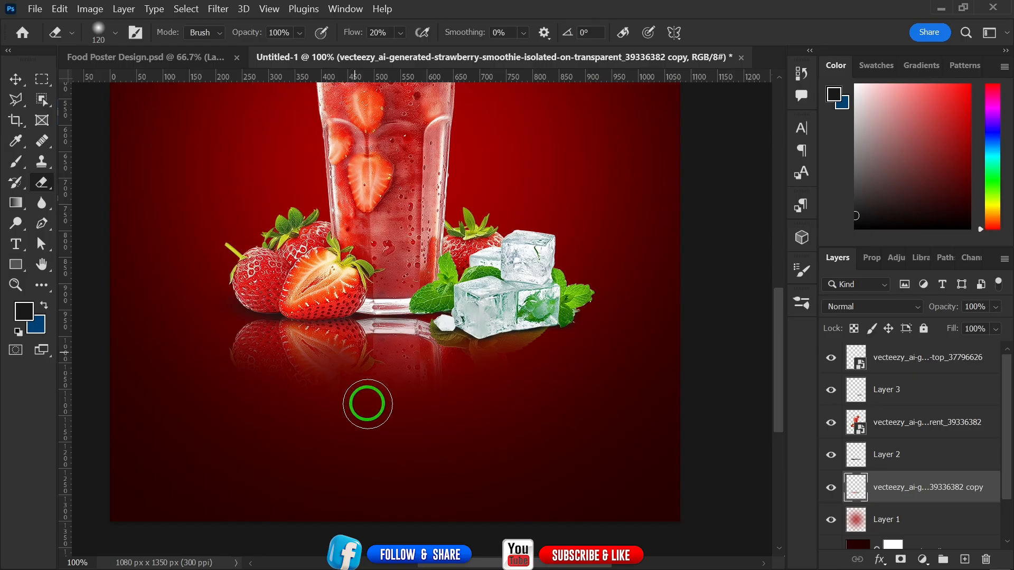
left_click_drag(419, 393, 472, 373)
left_click_drag(455, 323, 469, 387)
mouse_move(518, 326)
left_mouse_down()
mouse_move(482, 318)
mouse_move(521, 355)
mouse_move(533, 394)
left_mouse_up()
left_click_drag(294, 344, 248, 371)
left_click_drag(259, 336, 226, 336)
mouse_move(312, 333)
left_mouse_down()
mouse_move(338, 371)
mouse_move(347, 337)
mouse_move(359, 338)
mouse_move(357, 353)
mouse_move(292, 317)
mouse_move(242, 328)
mouse_move(372, 355)
mouse_move(411, 342)
mouse_move(482, 352)
mouse_move(421, 342)
mouse_move(394, 309)
mouse_move(384, 326)
mouse_move(550, 367)
mouse_move(505, 345)
left_mouse_up()
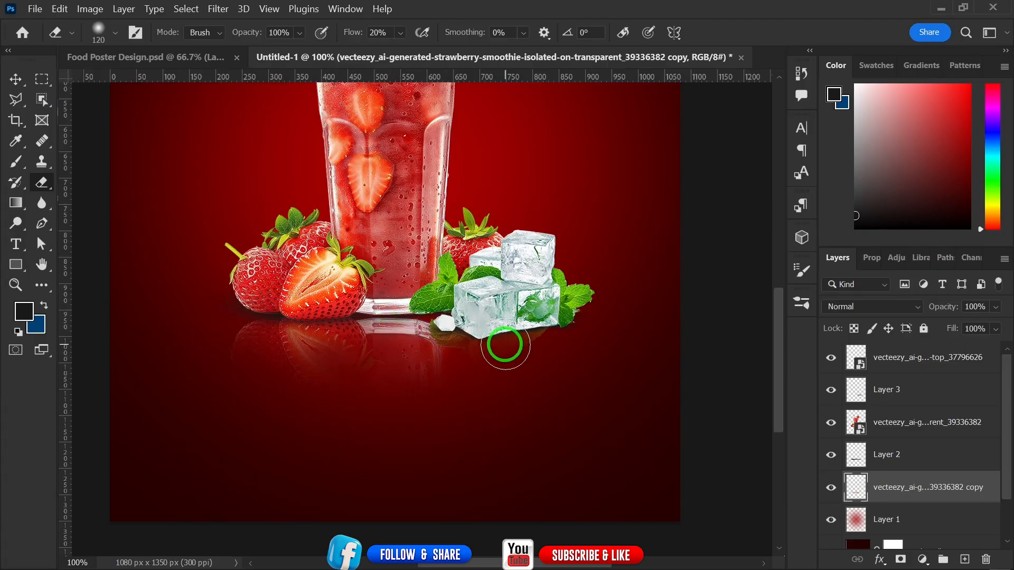
Step: Duplicate the ice cubes layer, flip the copy vertically and position it at X 741.00 px, Y 1071.00 px
left_click(16, 79)
left_click(530, 253)
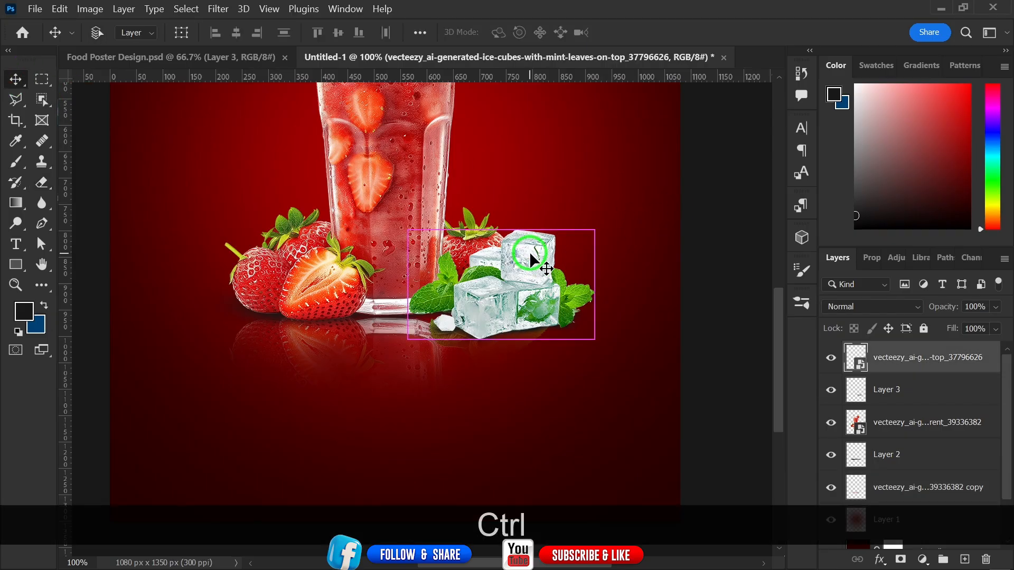
key("ctrl+j")
key("ctrl+t")
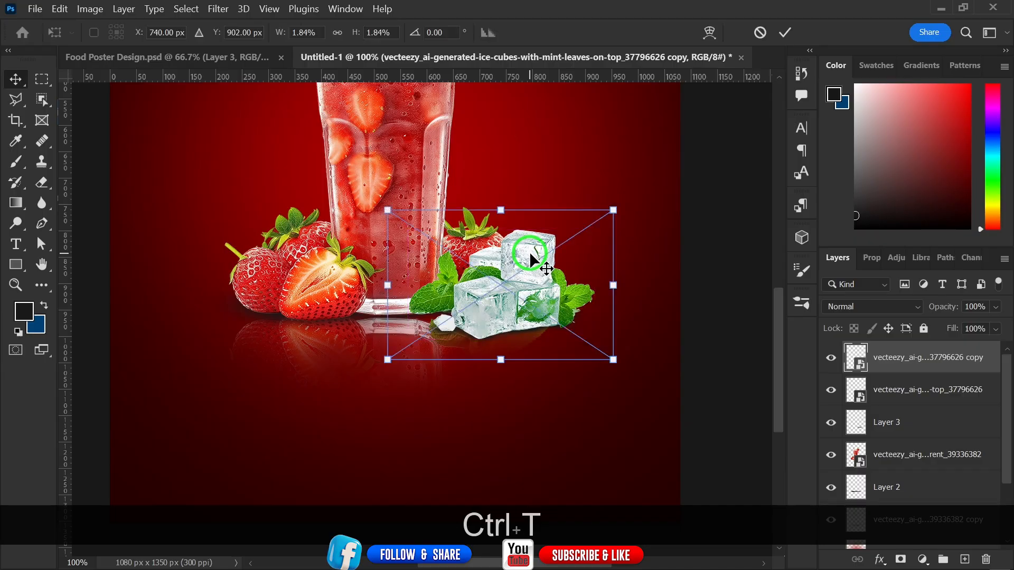
right_click(500, 253)
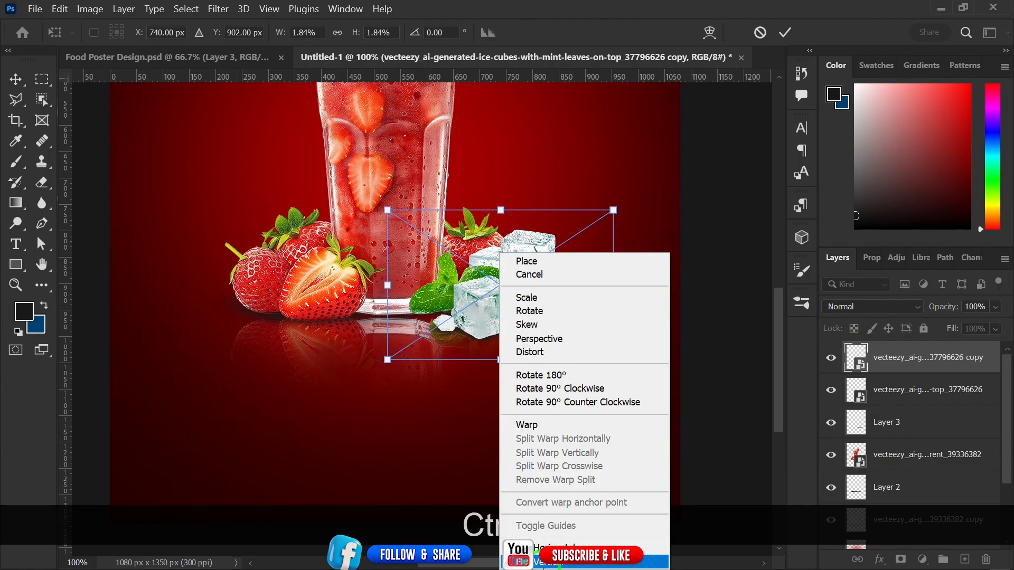
left_click(549, 561)
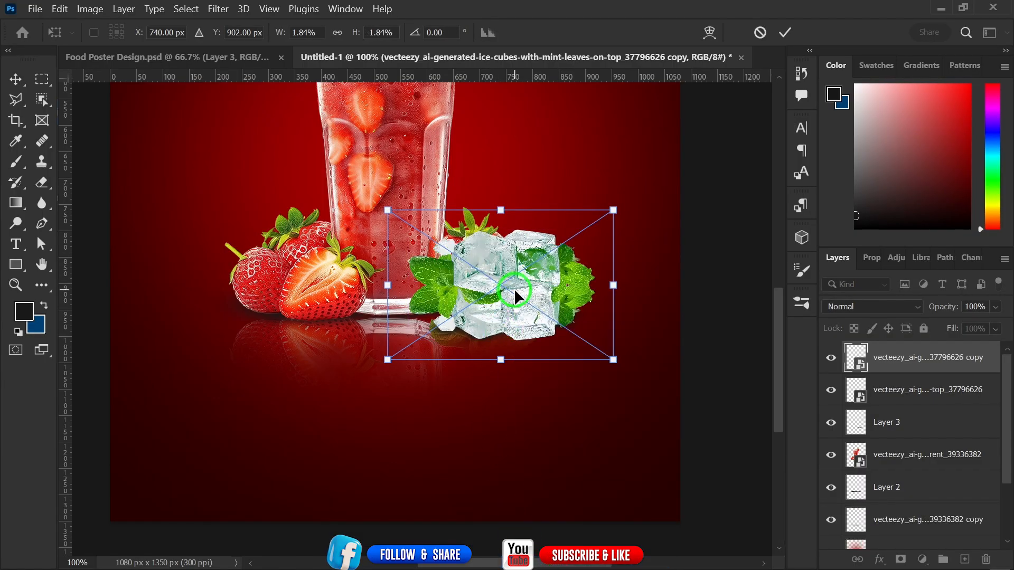
left_click_drag(514, 291, 517, 371)
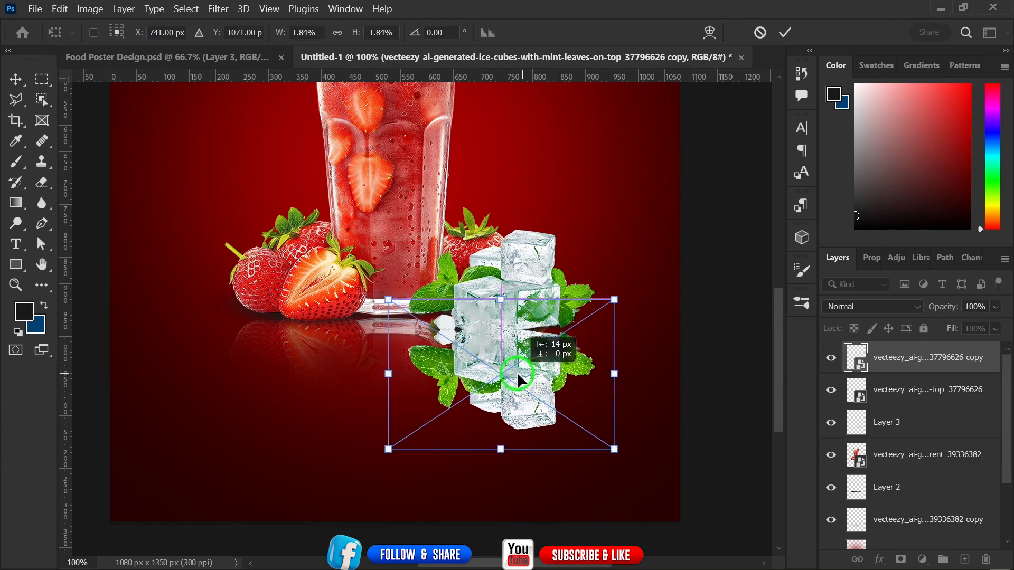
Step: Warp the flipped ice cubes copy so its upper edge follows the base of the original cubes and mint
left_click(710, 33)
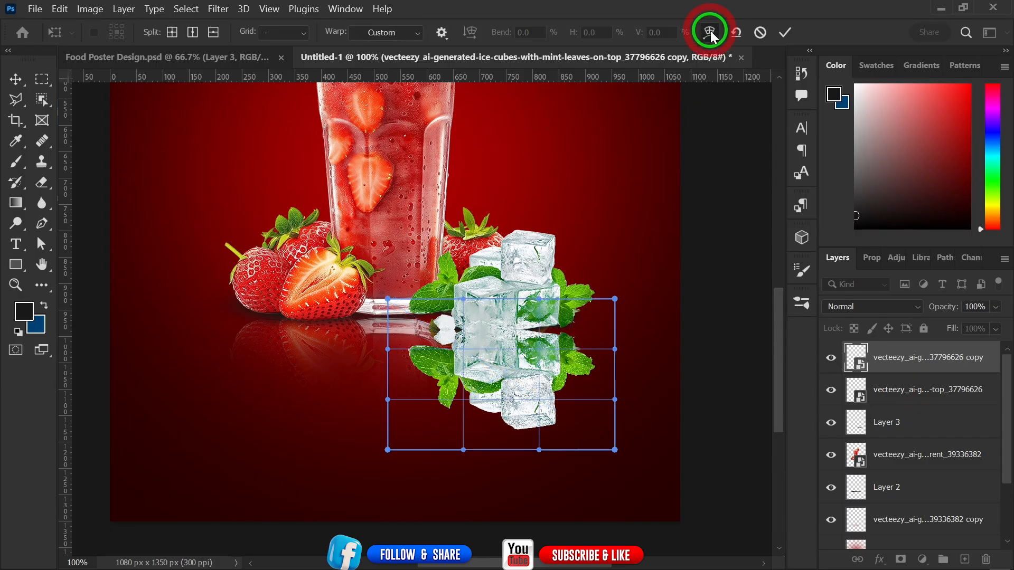
left_click(615, 350)
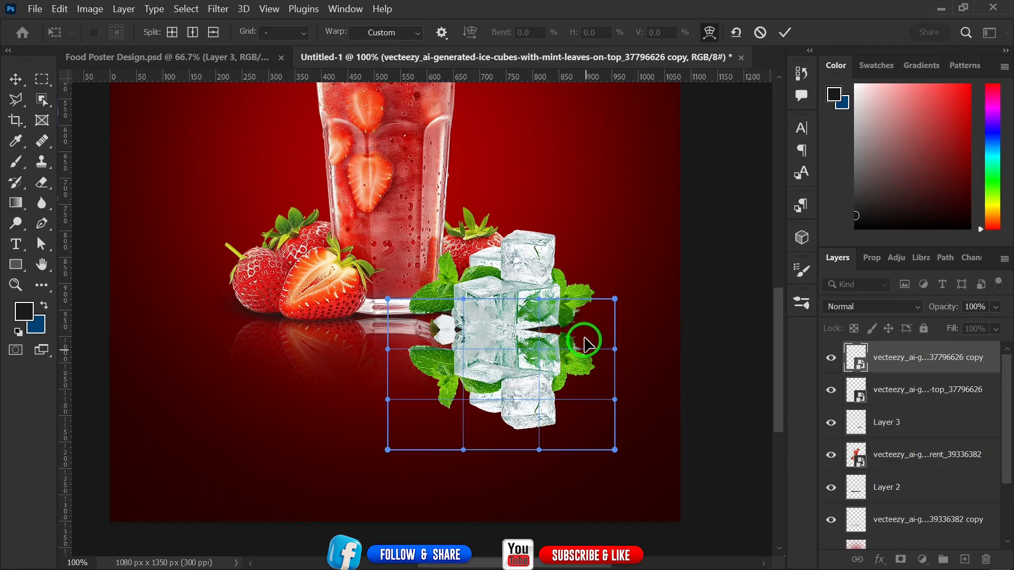
mouse_move(585, 342)
left_mouse_down()
mouse_move(586, 331)
mouse_move(589, 343)
left_mouse_up()
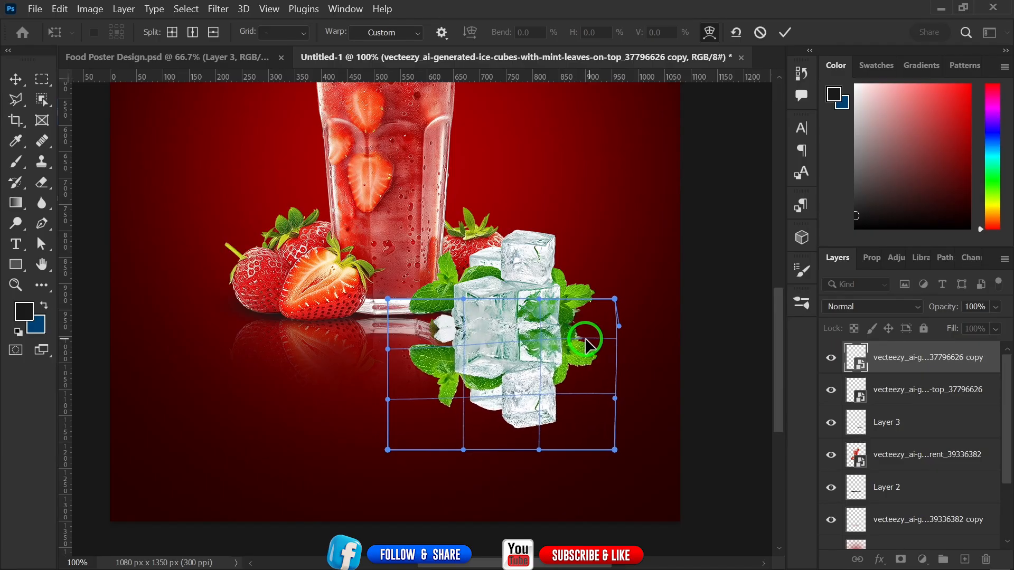
key("ctrl+z")
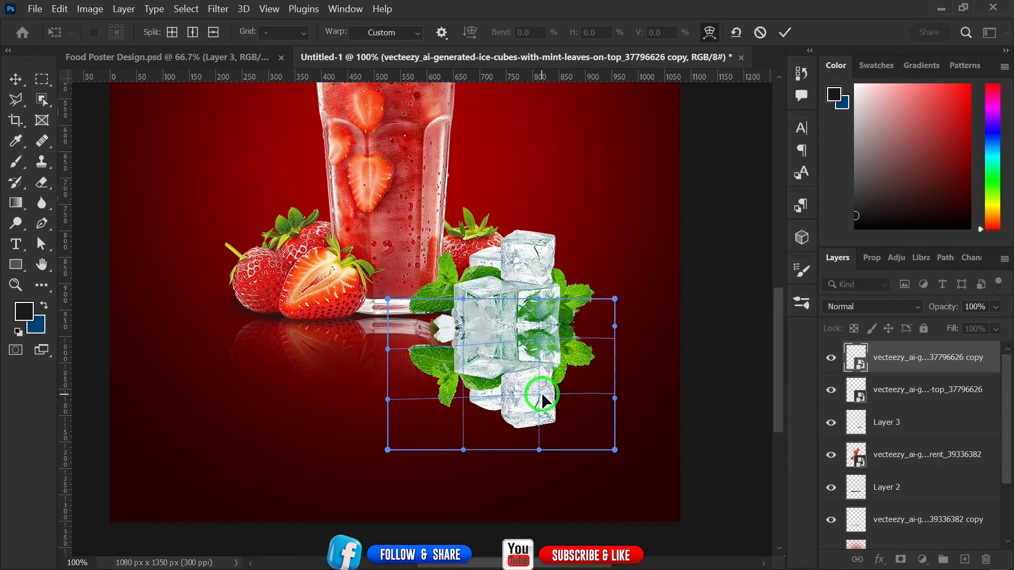
left_click_drag(543, 394, 550, 404)
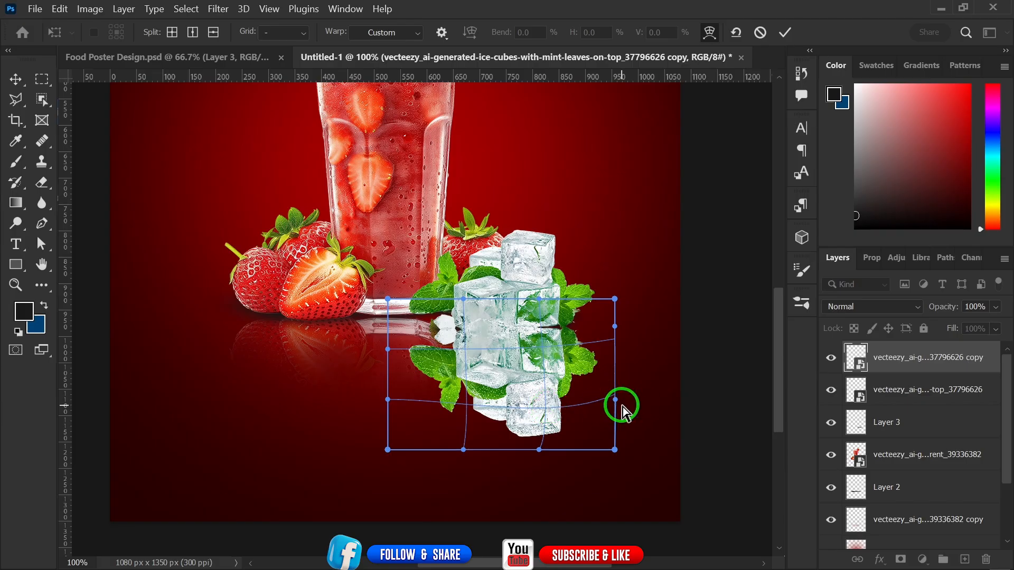
left_click_drag(467, 407, 455, 408)
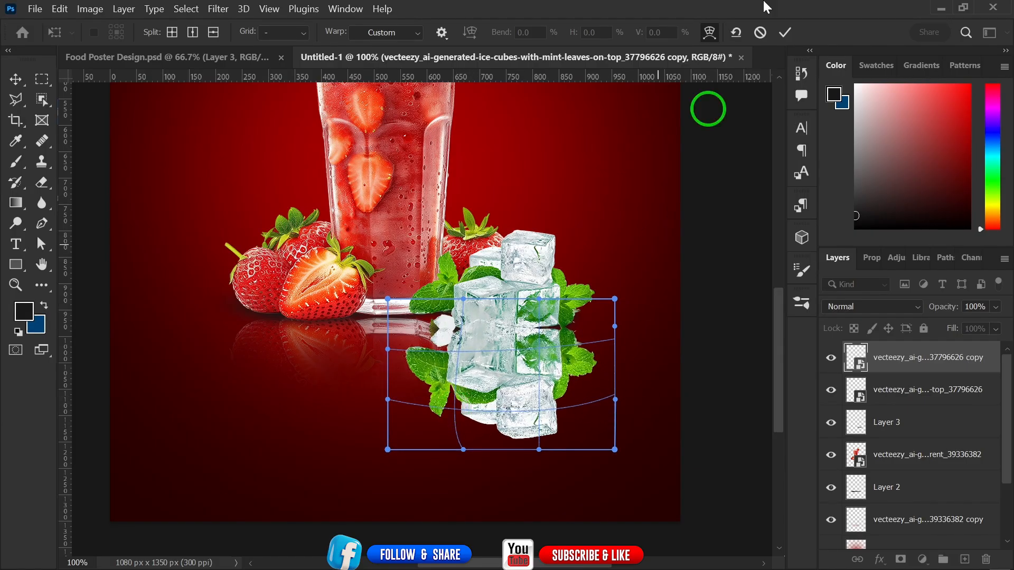
left_click(787, 36)
Step: Rasterize the flipped ice cubes copy and lightly erase its lower part with a 120 px eraser at 20% flow
left_click(33, 181)
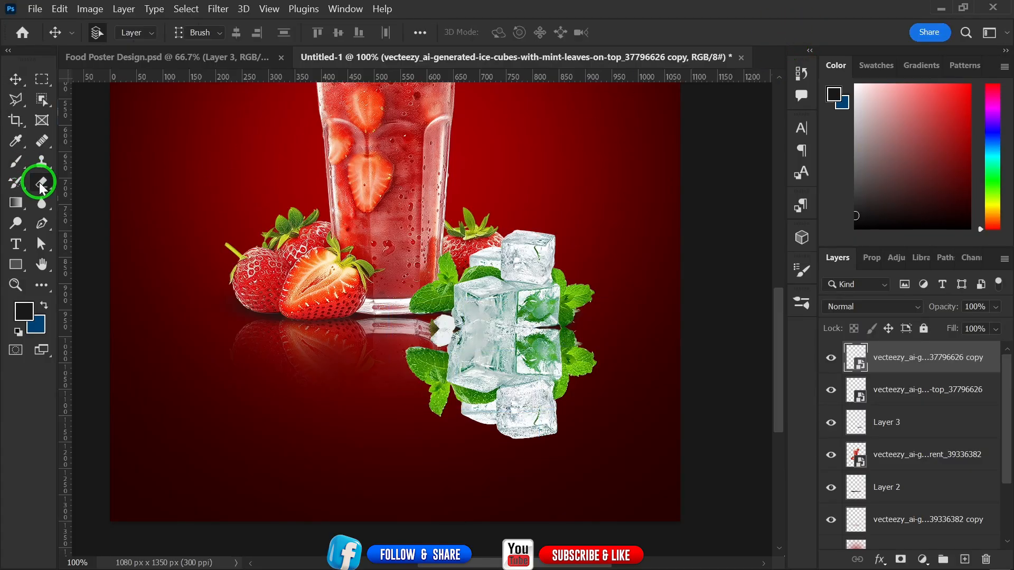
left_click(536, 340)
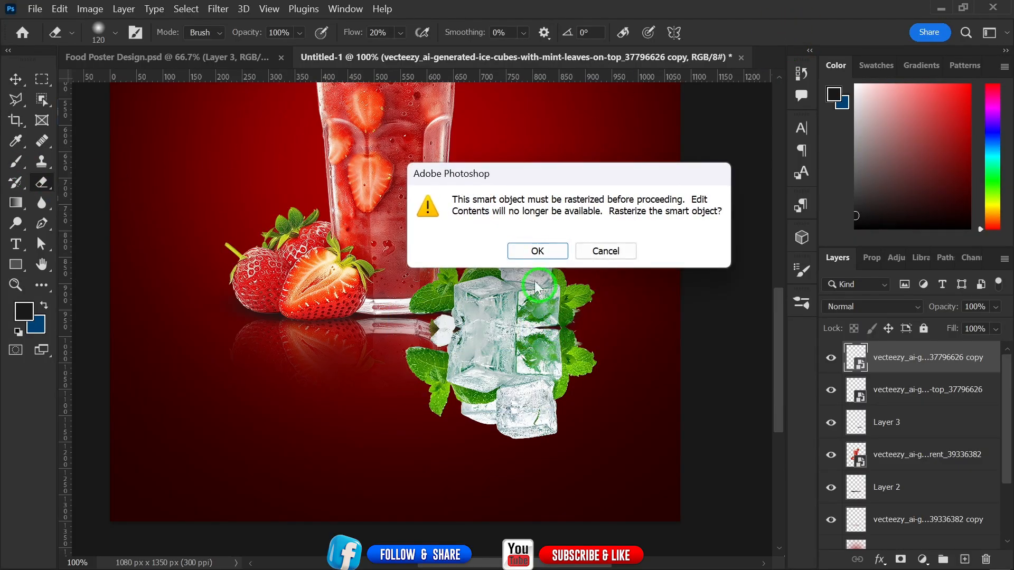
left_click(523, 255)
mouse_move(486, 414)
left_mouse_down()
mouse_move(579, 420)
mouse_move(414, 396)
mouse_move(407, 362)
mouse_move(616, 443)
mouse_move(432, 401)
left_mouse_up()
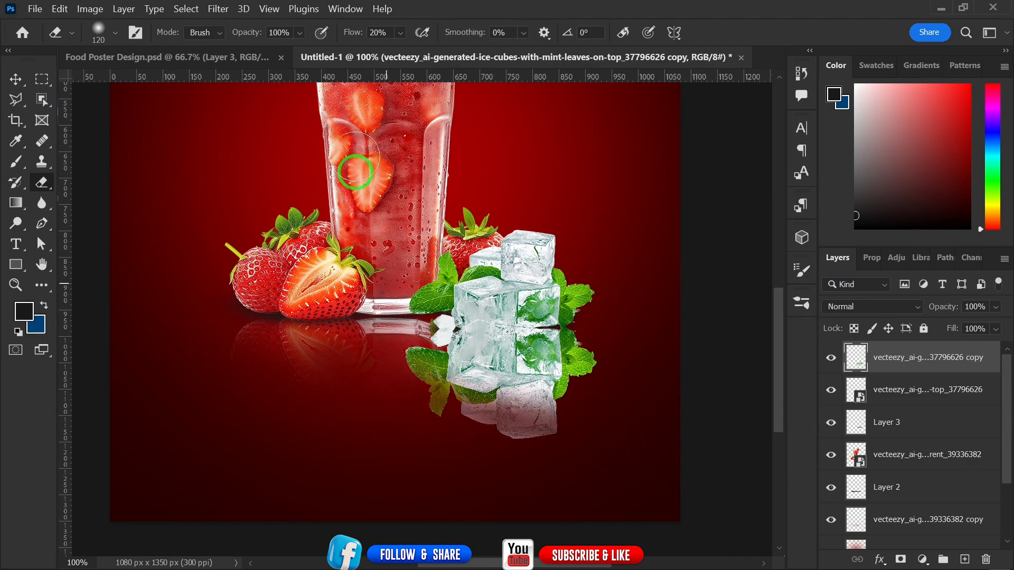
Step: Erase most of the ice cubes reflection at 100% and then 70% flow, reducing the eraser to 79 px near the base
left_click_drag(354, 40, 509, 74)
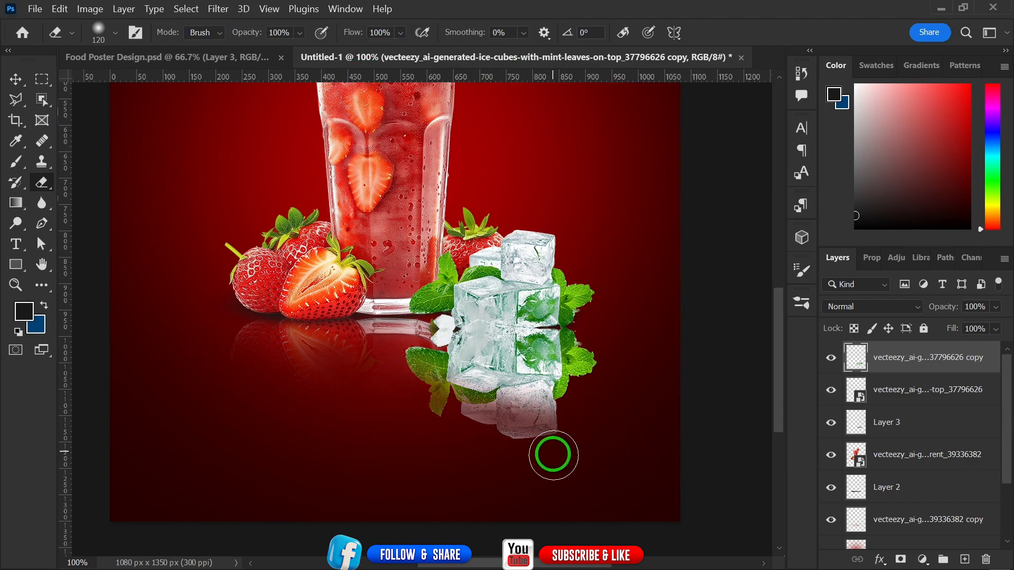
left_click_drag(553, 452, 346, 410)
mouse_move(570, 457)
left_mouse_down()
mouse_move(505, 388)
mouse_move(561, 426)
mouse_move(581, 410)
mouse_move(508, 402)
mouse_move(590, 404)
left_mouse_up()
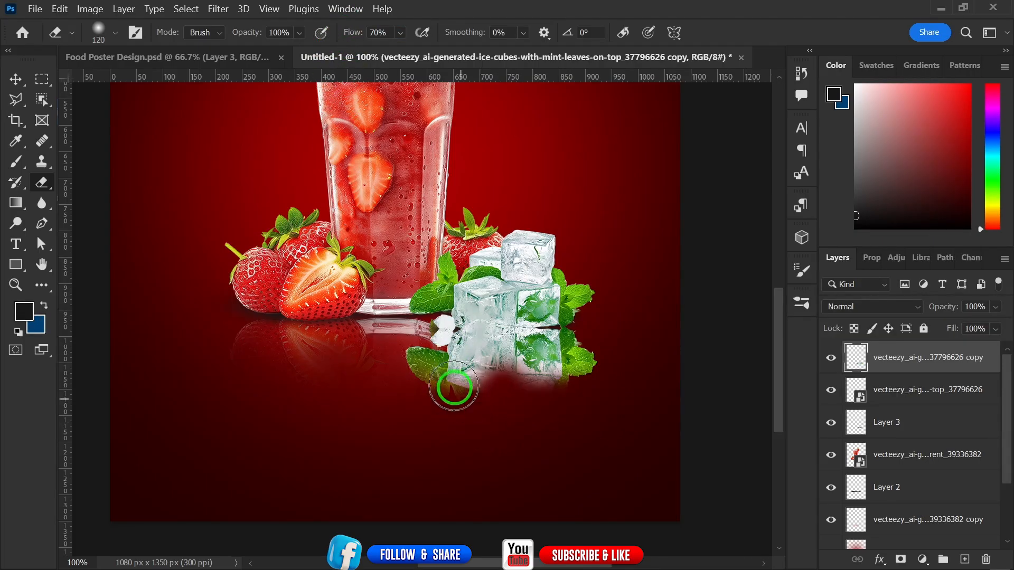
right_click(433, 394, "alt")
mouse_move(433, 393)
left_mouse_down()
mouse_move(413, 384)
mouse_move(553, 386)
mouse_move(560, 365)
mouse_move(556, 401)
mouse_move(588, 350)
mouse_move(595, 380)
mouse_move(589, 371)
mouse_move(499, 378)
mouse_move(467, 390)
mouse_move(402, 375)
mouse_move(447, 370)
mouse_move(444, 390)
mouse_move(438, 368)
mouse_move(376, 369)
mouse_move(413, 381)
mouse_move(419, 360)
mouse_move(438, 352)
mouse_move(459, 368)
mouse_move(492, 357)
left_mouse_up()
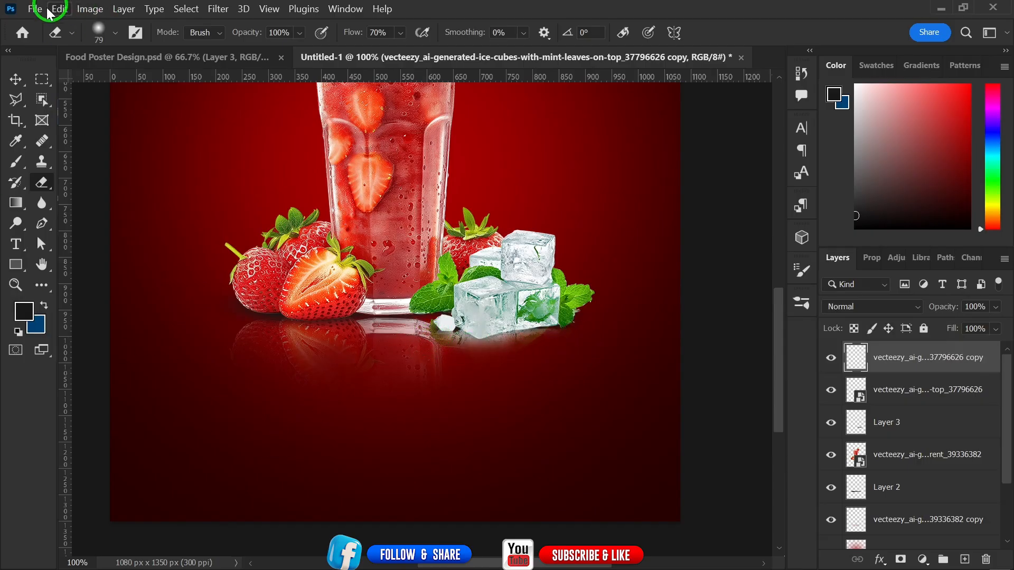
Step: Place the strawberry image f.png from the Png folder into the Untitled-1 poster
left_click(15, 79)
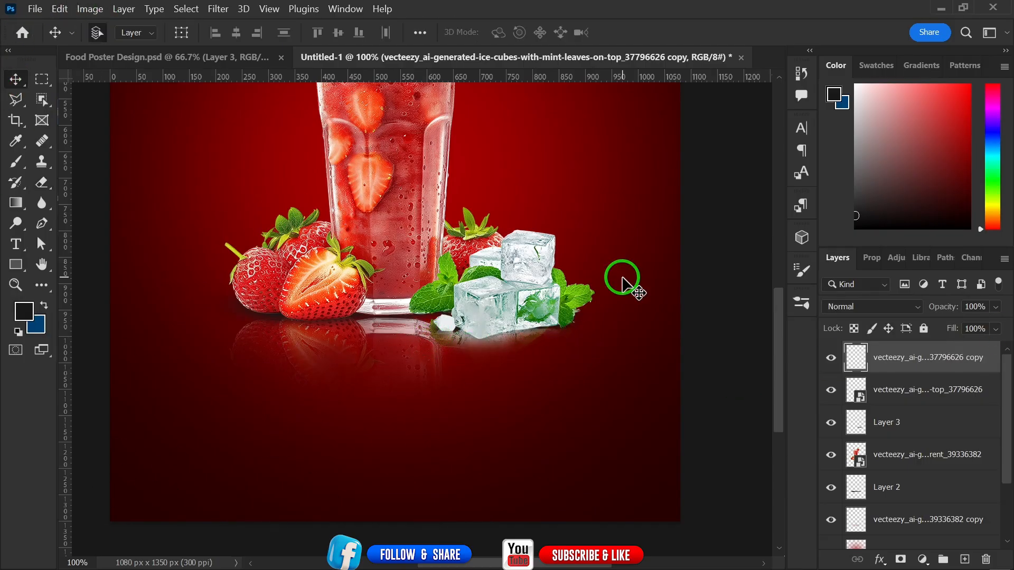
key("ctrl")
key("ctrl+minus")
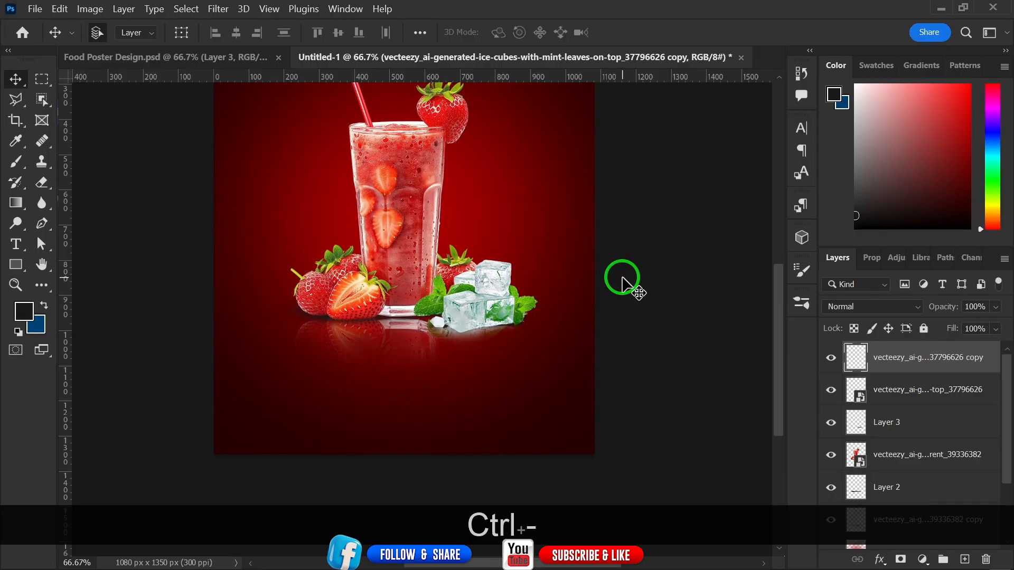
key("space")
left_click_drag(465, 131, 447, 220)
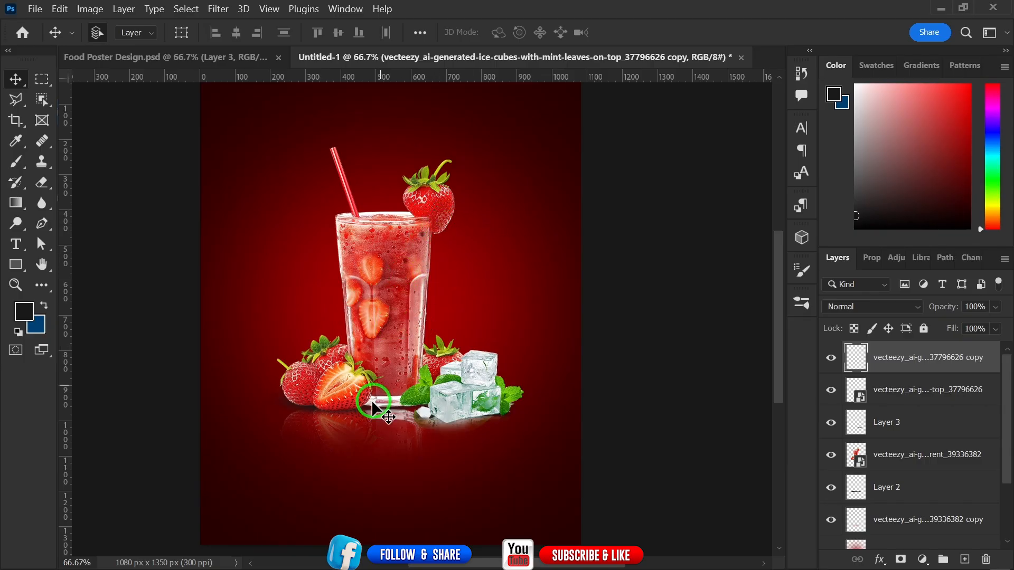
mouse_move(211, 558)
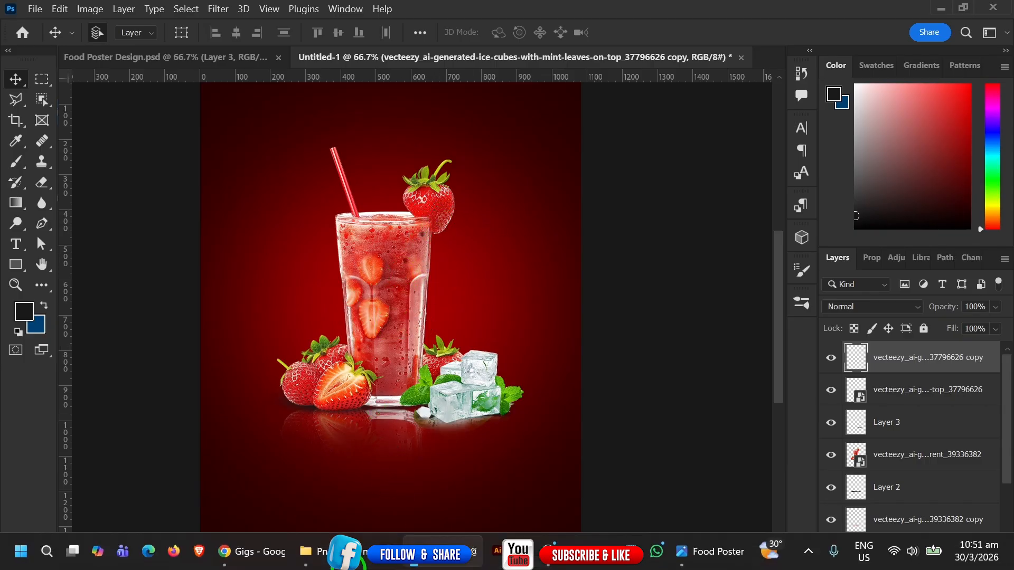
left_click(306, 551)
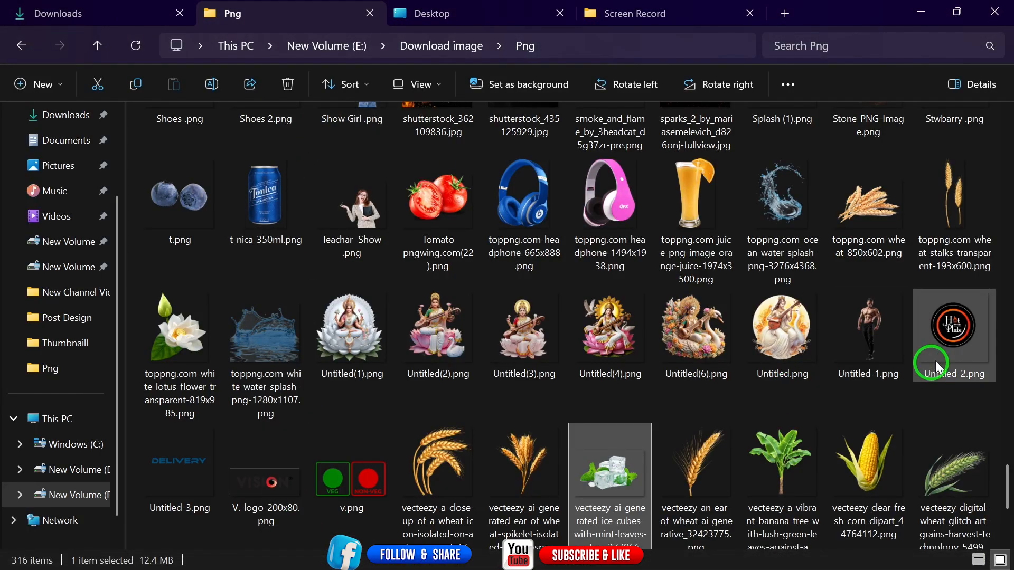
left_click_drag(1009, 486, 1006, 199)
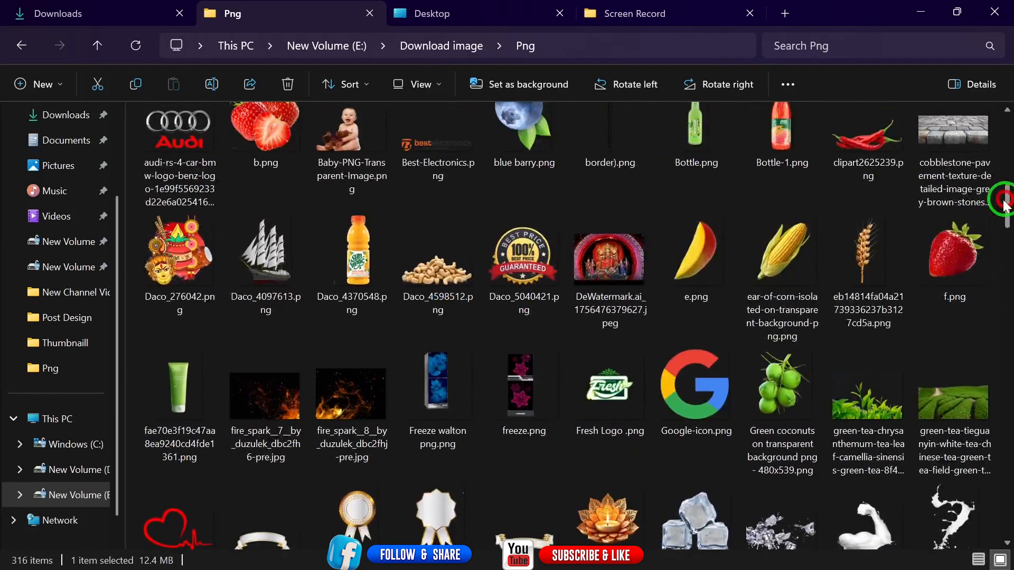
left_click_drag(955, 239, 546, 211)
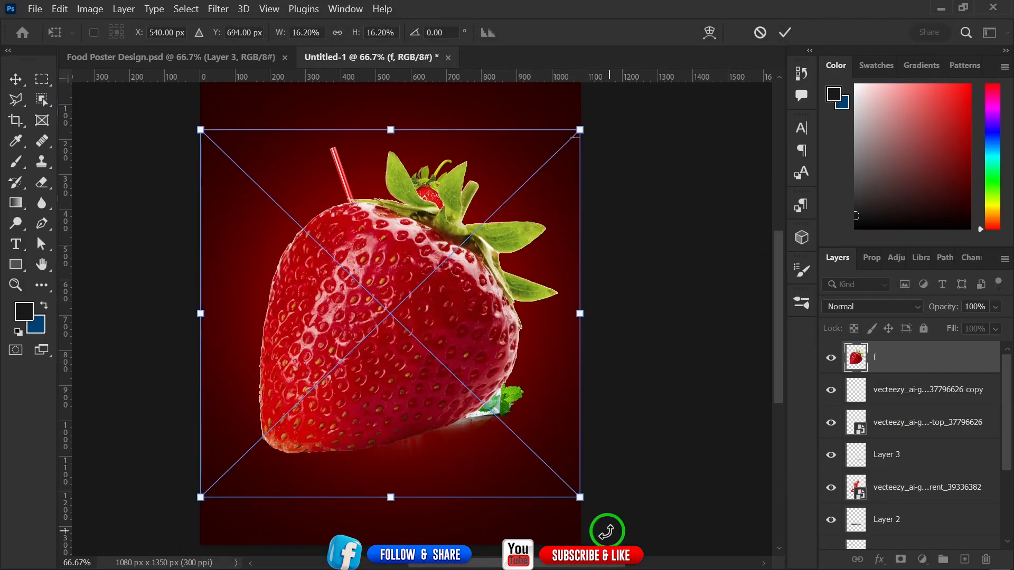
Step: Scale the placed strawberry to 3.78% and position it at about X 957 px, Y 222 px
left_click_drag(584, 498, 358, 203)
left_click_drag(252, 197, 496, 156)
key("space")
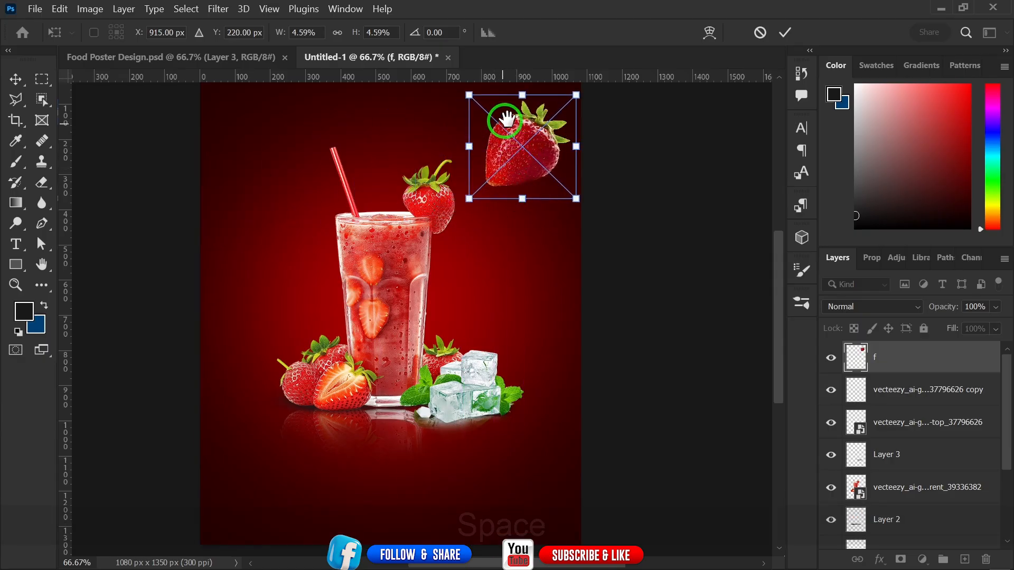
left_click_drag(503, 113, 512, 187)
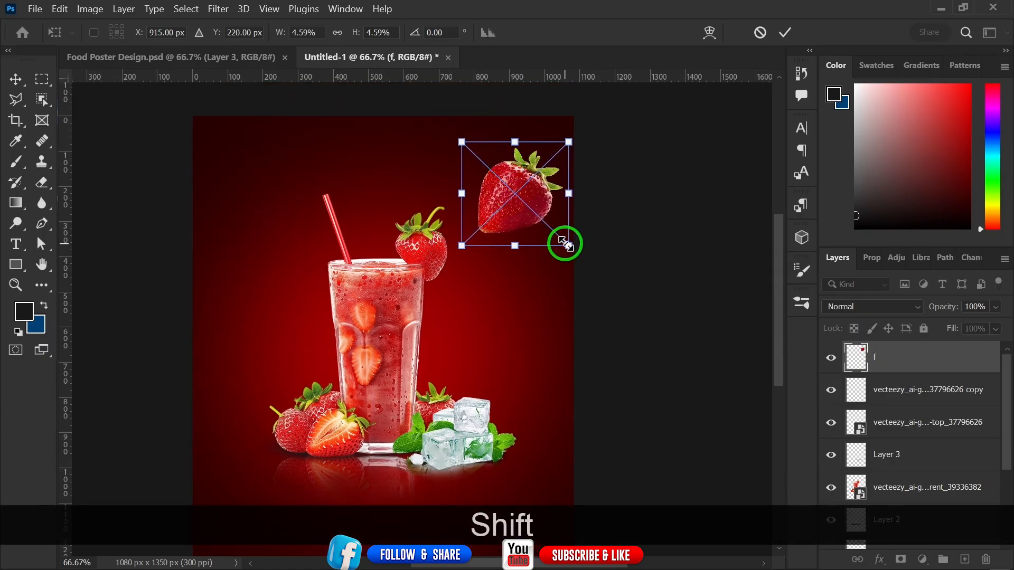
left_click_drag(563, 243, 547, 224)
left_click_drag(507, 188, 530, 197)
mouse_move(568, 236)
left_mouse_down()
mouse_move(561, 227)
mouse_move(574, 237)
left_mouse_up()
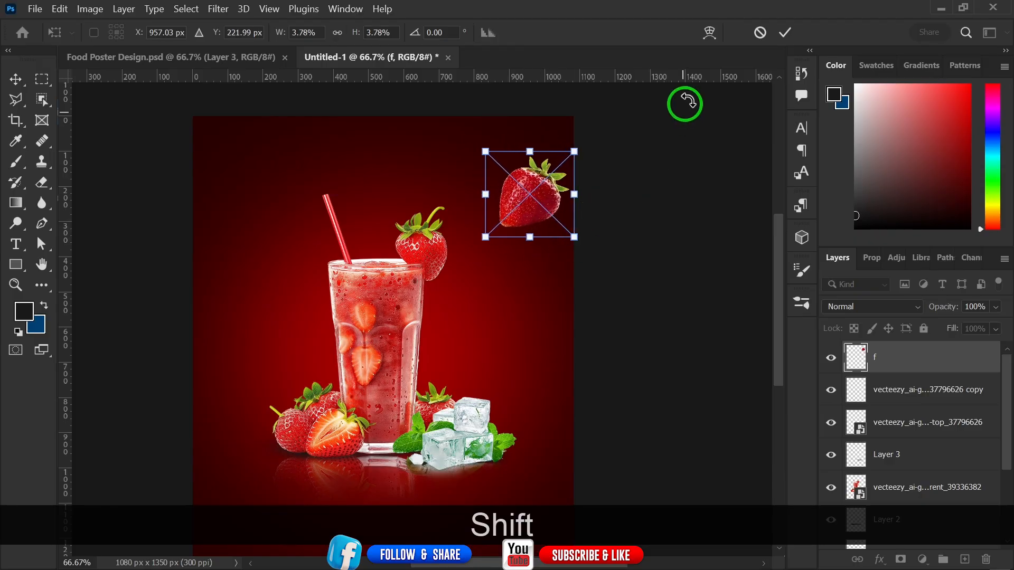
left_click(783, 37)
Step: Place pngfind.com-strawberry-slice-png-3413414.png from the Png folder into the poster
key("space")
left_click_drag(559, 283, 569, 231)
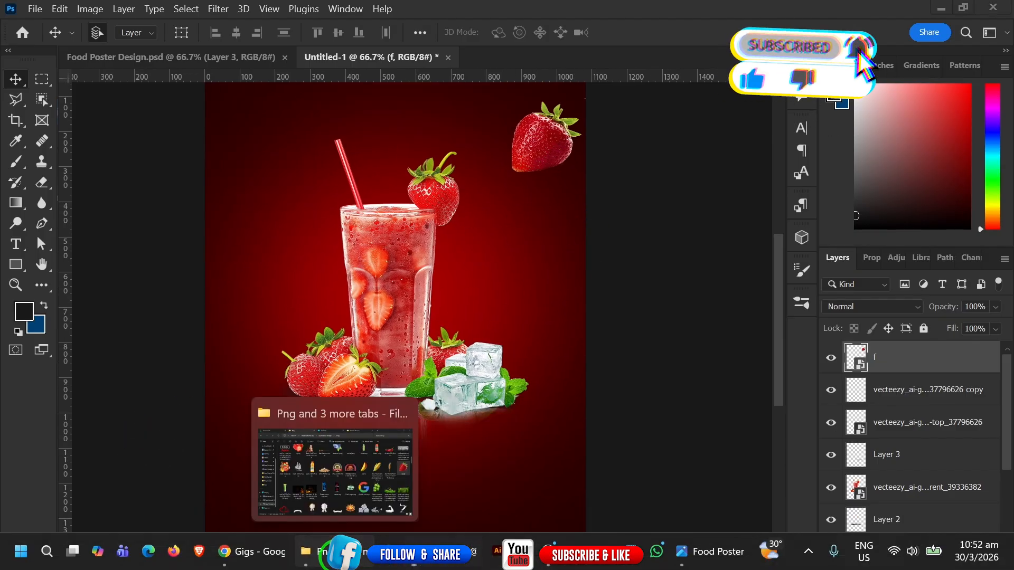
left_click(343, 552)
scroll(1006, 232, "down", 3)
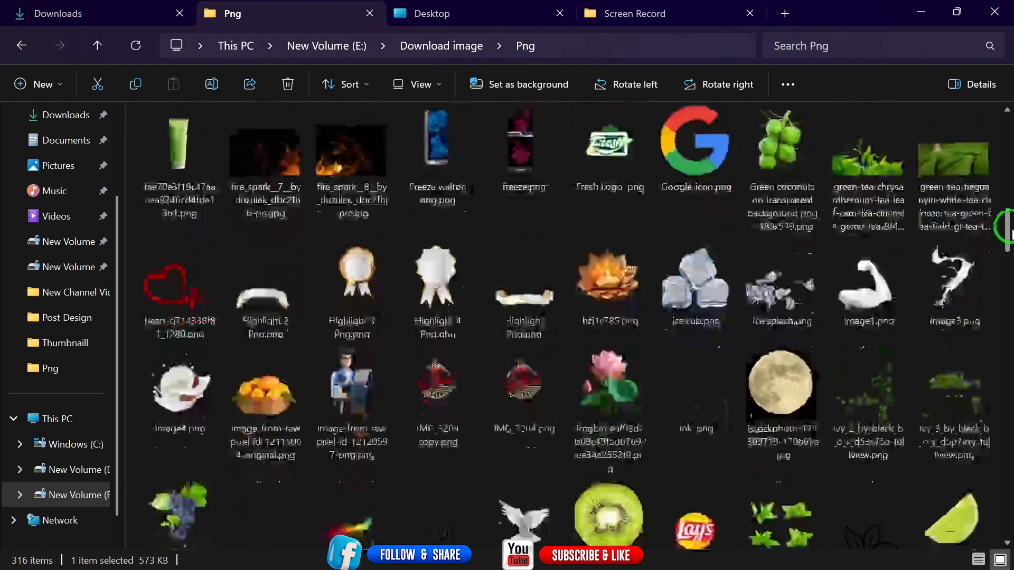
left_click_drag(1006, 230, 1006, 341)
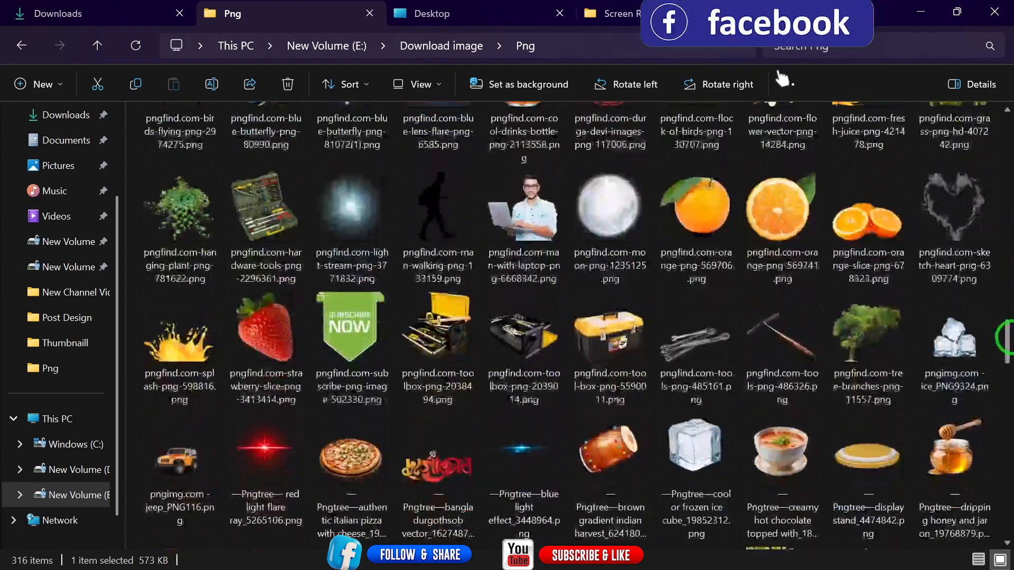
left_click_drag(261, 333, 350, 464)
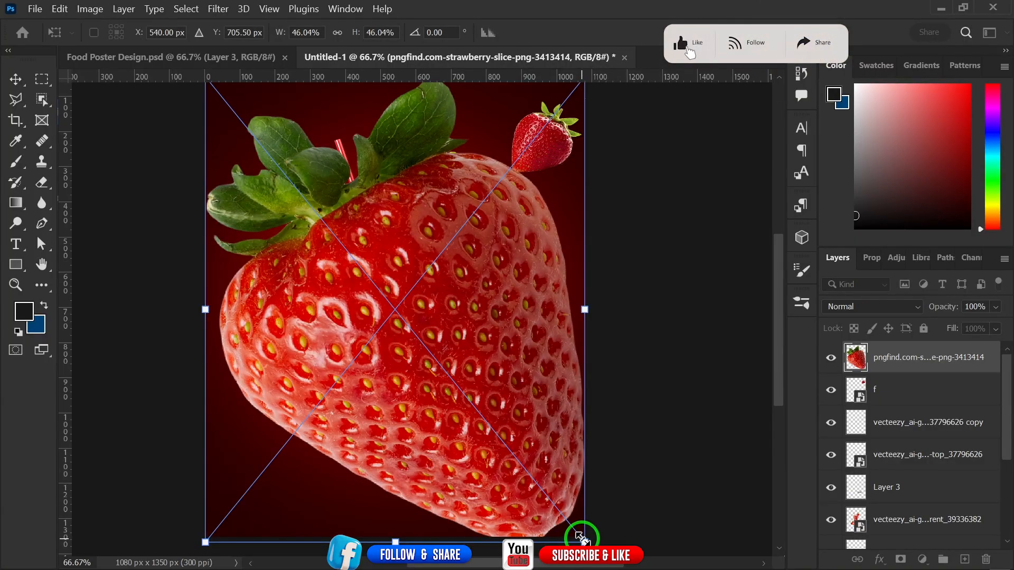
Step: Scale the second placed strawberry to 6.01% and position it beside the glass at X 146.50 px, Y 544.50 px
left_click_drag(580, 537, 285, 124)
left_click_drag(243, 150, 256, 251)
left_click_drag(227, 221, 257, 256)
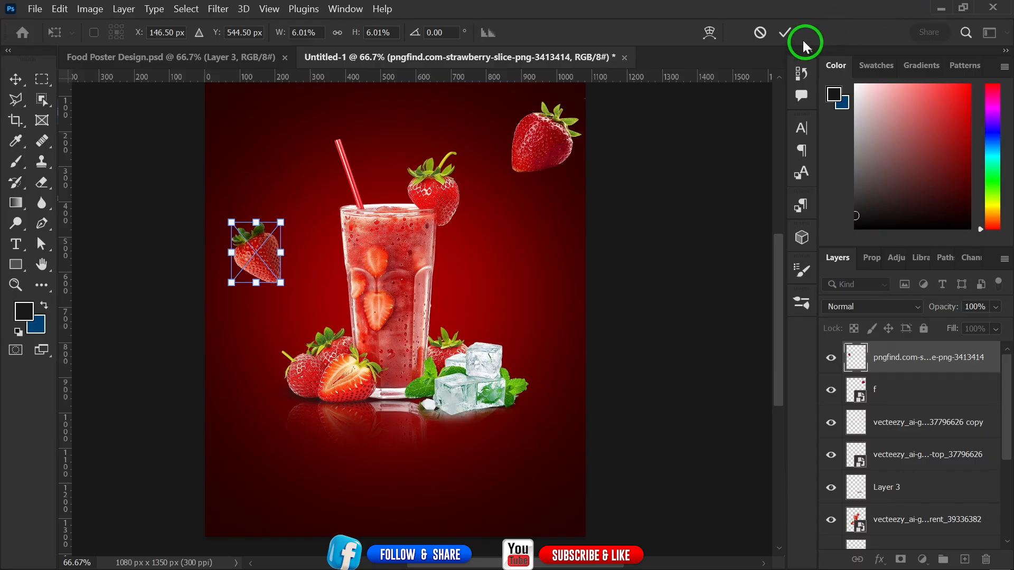
left_click(787, 33)
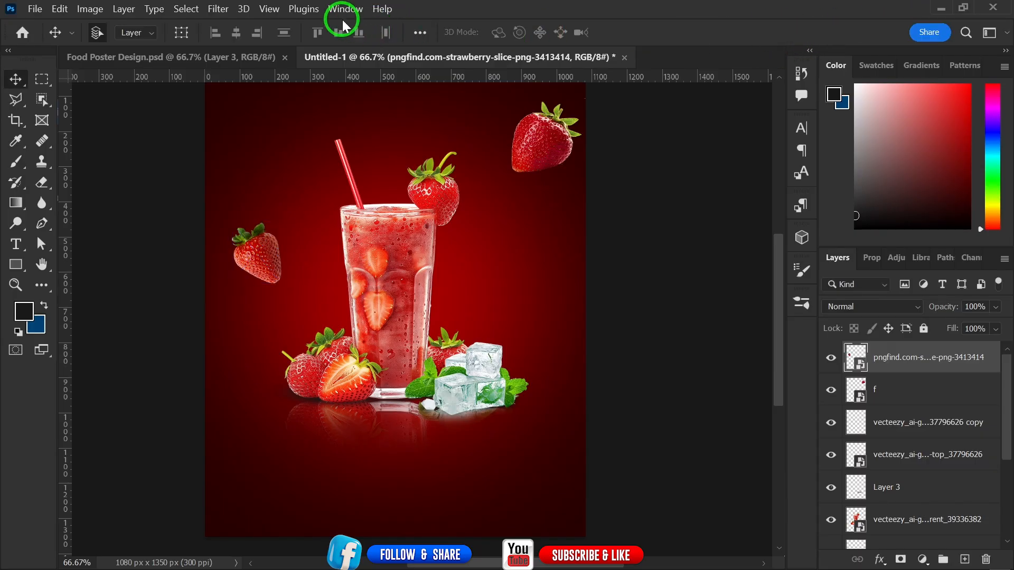
Step: Apply a Motion Blur to the small strawberry with an angle of -50° and a distance of 21 pixels
left_click(211, 13)
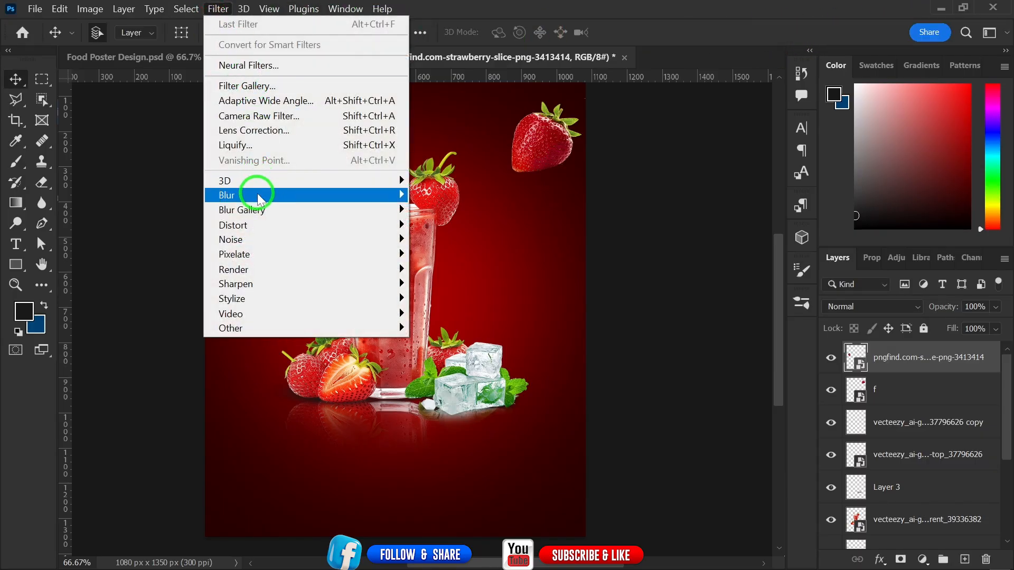
mouse_move(254, 200)
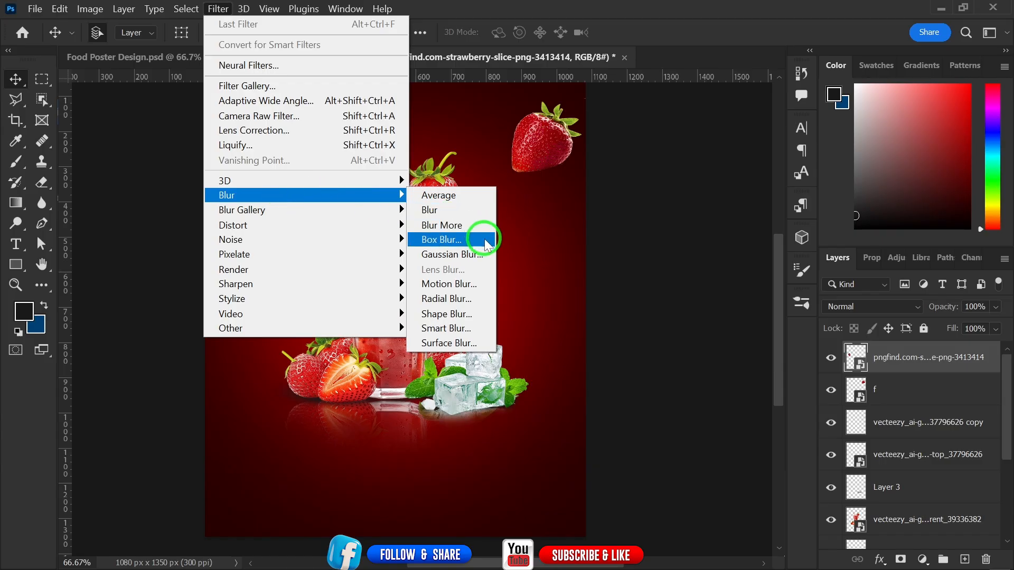
left_click(447, 282)
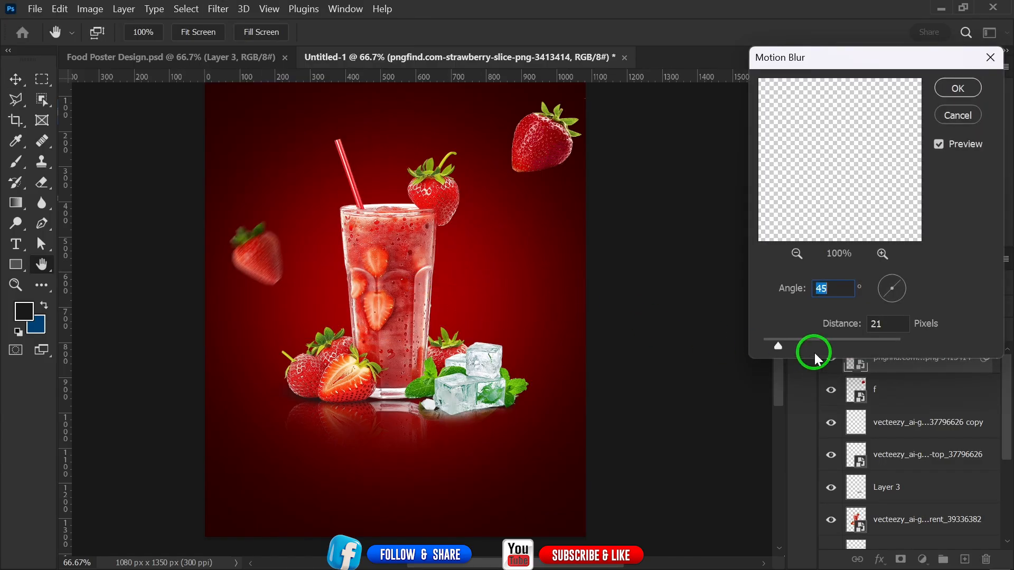
left_click_drag(898, 284, 859, 248)
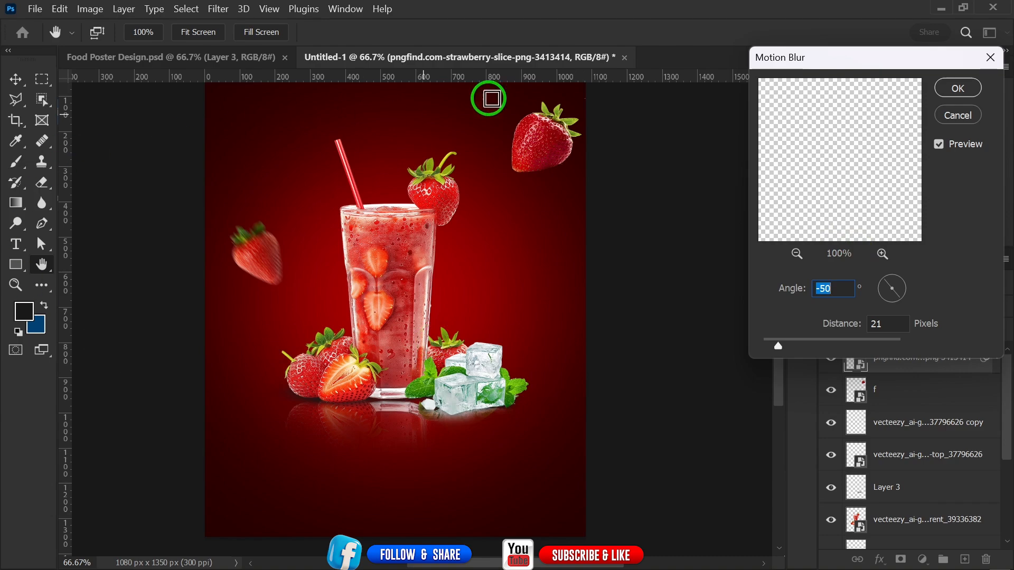
left_click(952, 95)
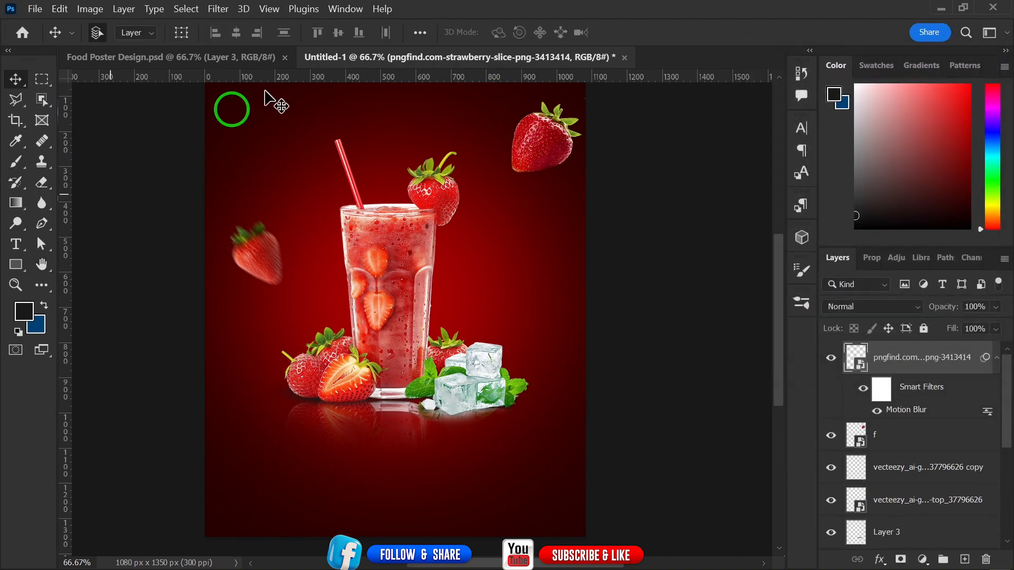
Step: Duplicate the blurred strawberry to the other side of the glass above the ice cubes and scale the copy down slightly
key("space")
mouse_move(482, 249)
left_mouse_down()
mouse_move(491, 287)
mouse_move(483, 268)
left_mouse_up()
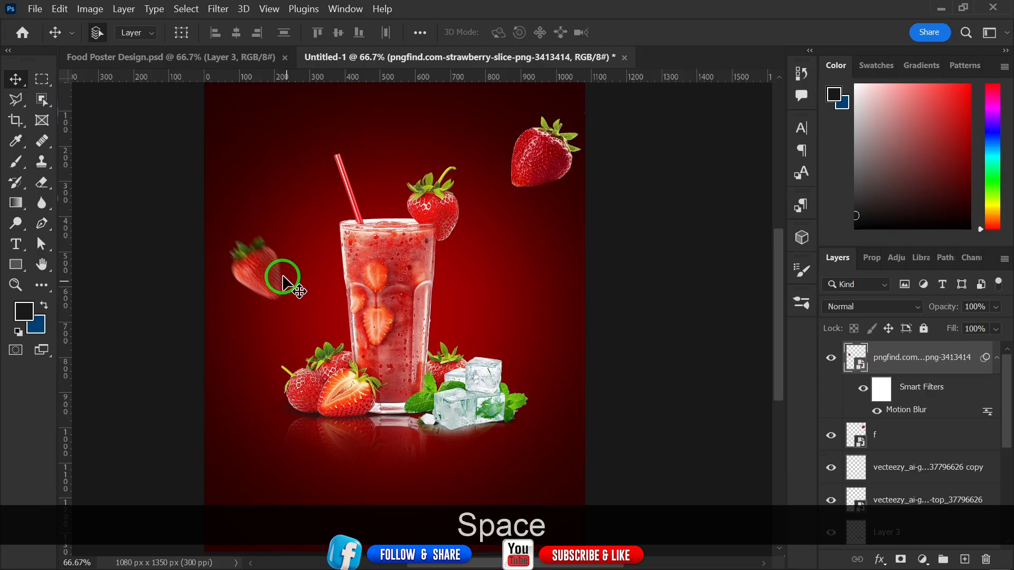
left_click_drag(267, 292, 546, 348)
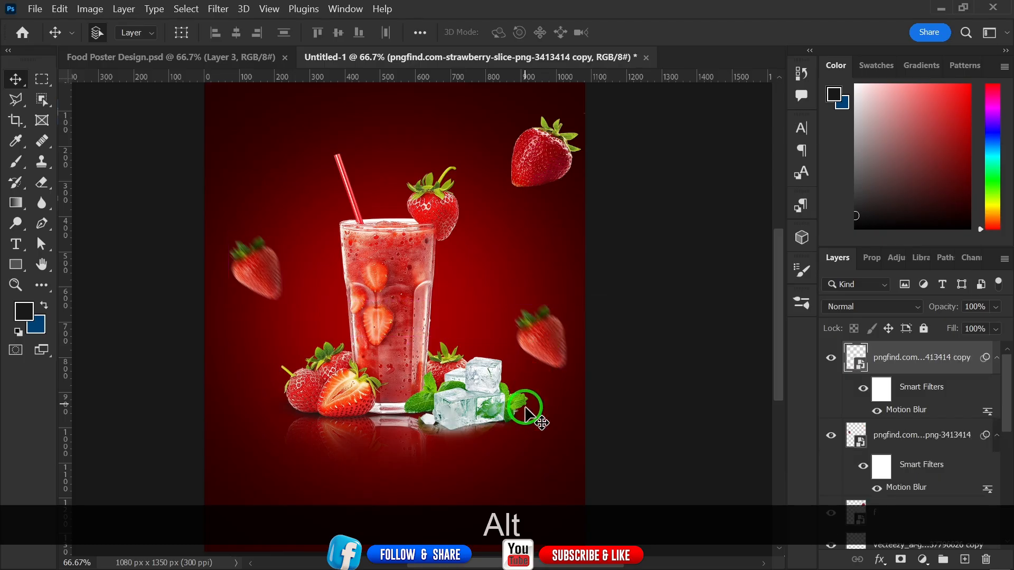
key("ctrl+alt+t")
left_click(574, 250)
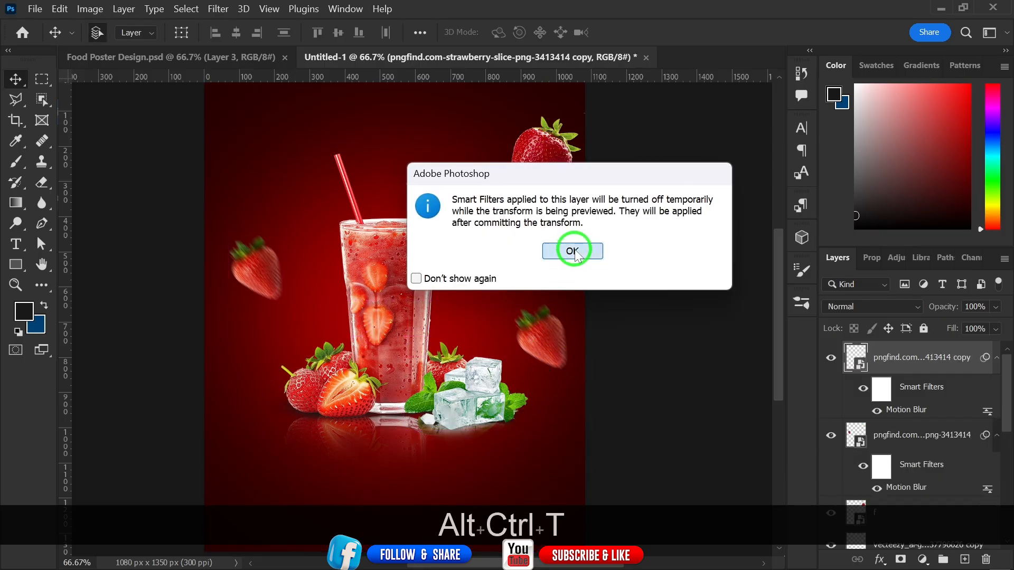
left_click_drag(563, 363, 553, 355)
left_click(788, 33)
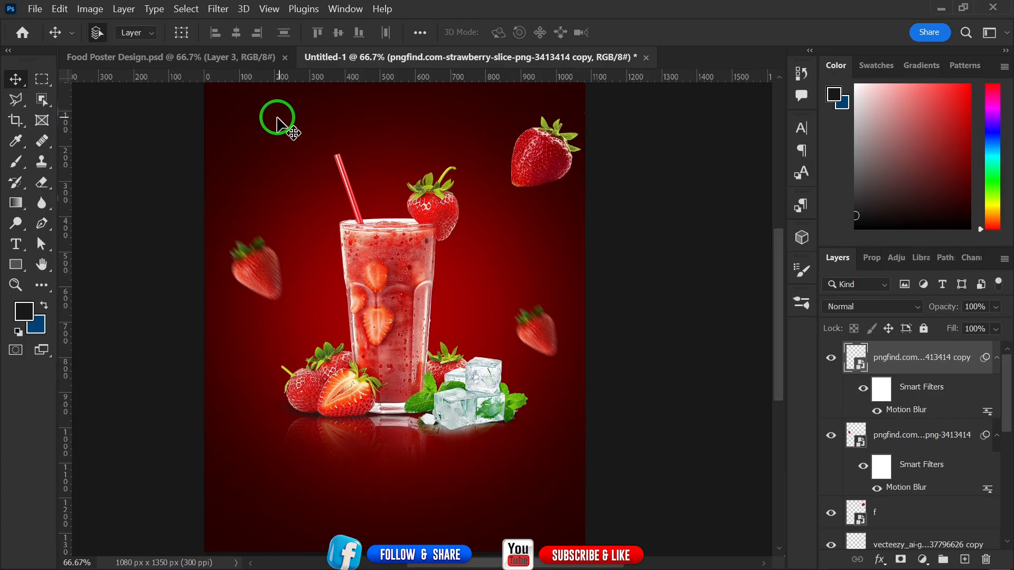
Step: Hide Layer 3 in Food Poster Design.psd and copy the strawberry leaf sprig into the upper-left corner of the Untitled-1 poster
key("space")
left_click_drag(278, 129, 277, 149)
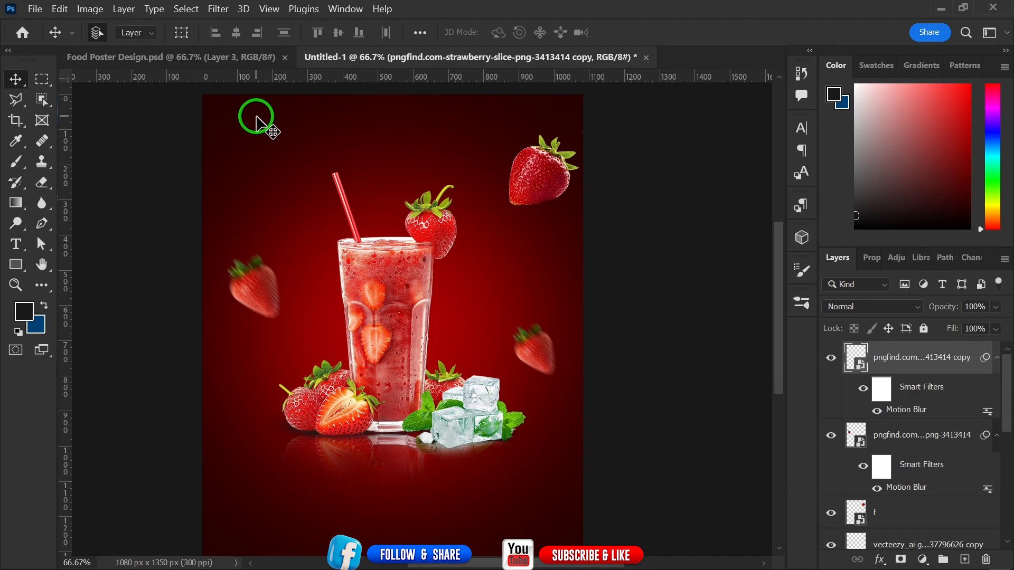
left_click(128, 58)
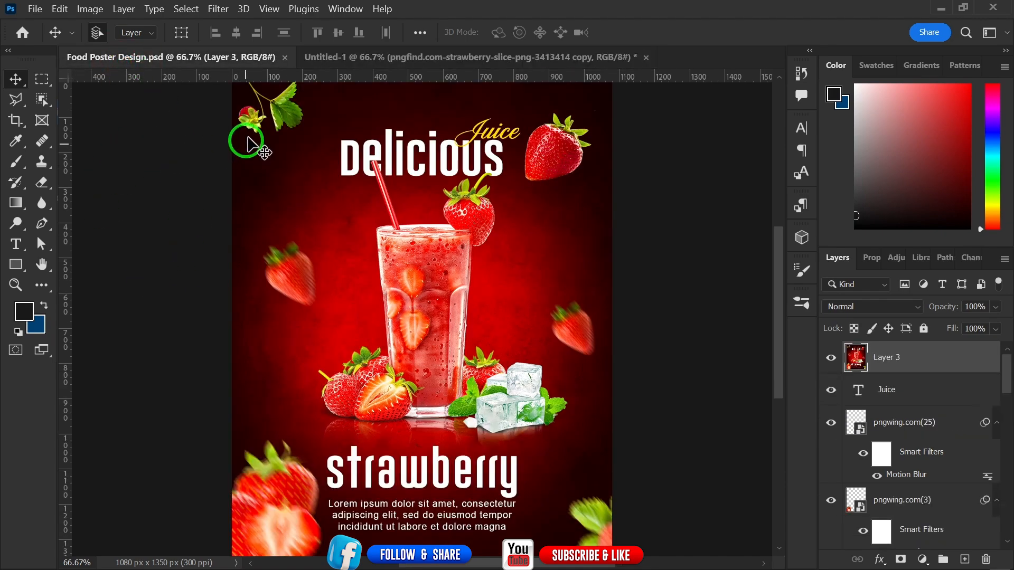
left_click_drag(277, 103, 261, 224)
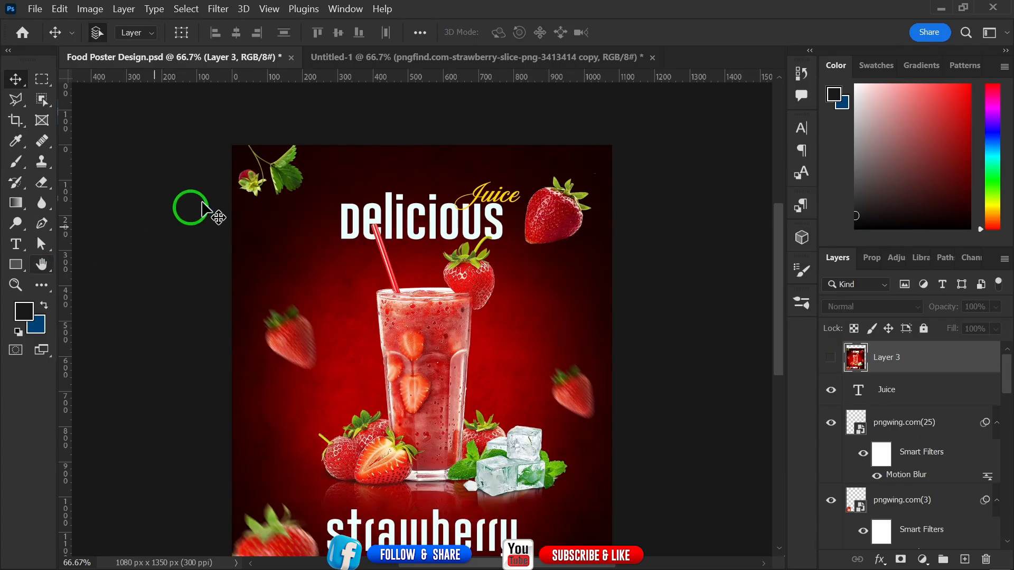
left_click_drag(283, 174, 309, 175)
key("space")
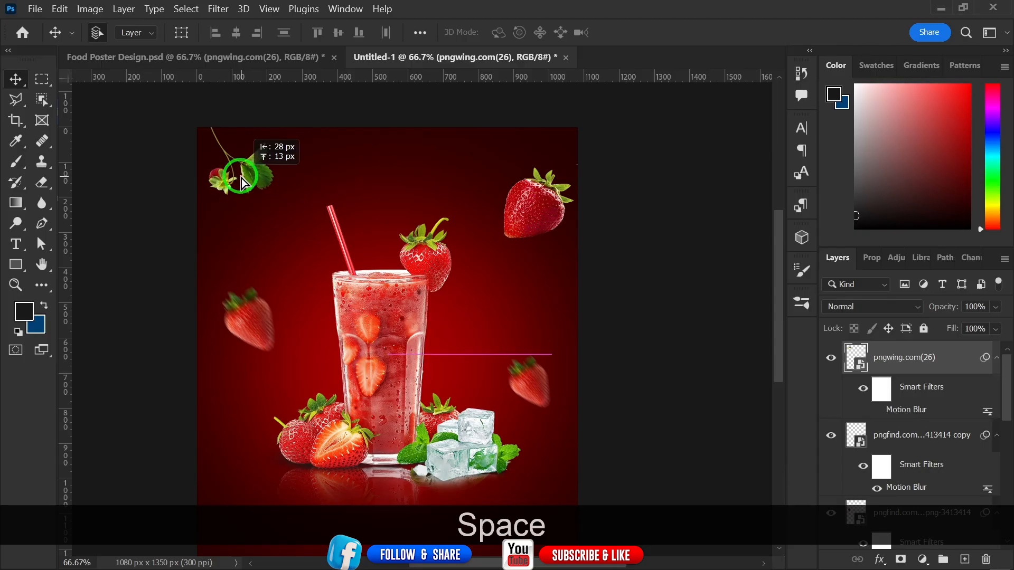
left_click_drag(242, 178, 239, 170)
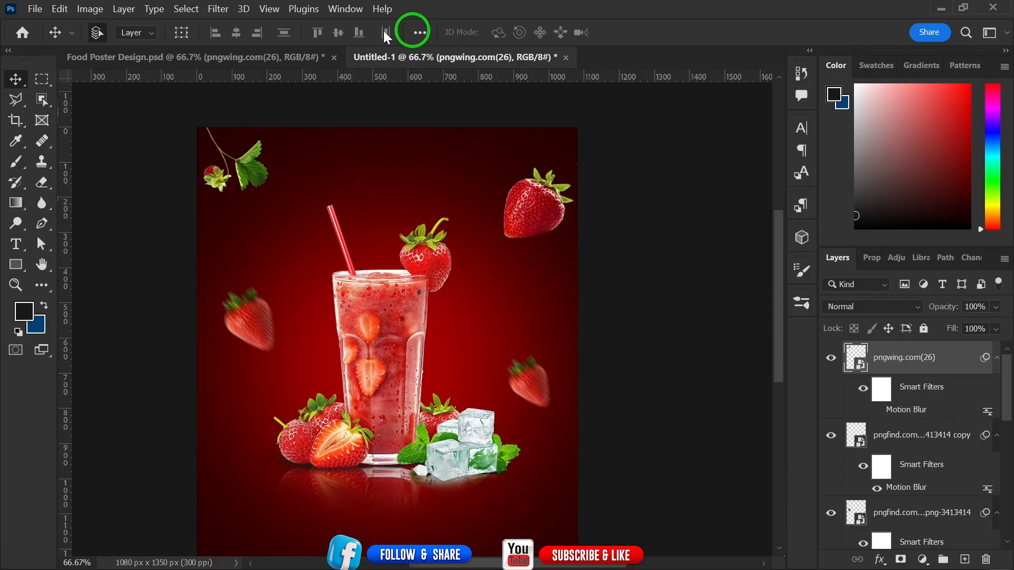
Step: Copy the large motion-blurred strawberries from Food Poster Design.psd into the lower-left corner of the Untitled-1 poster
left_click(226, 57)
key("space")
left_click_drag(434, 304, 419, 189)
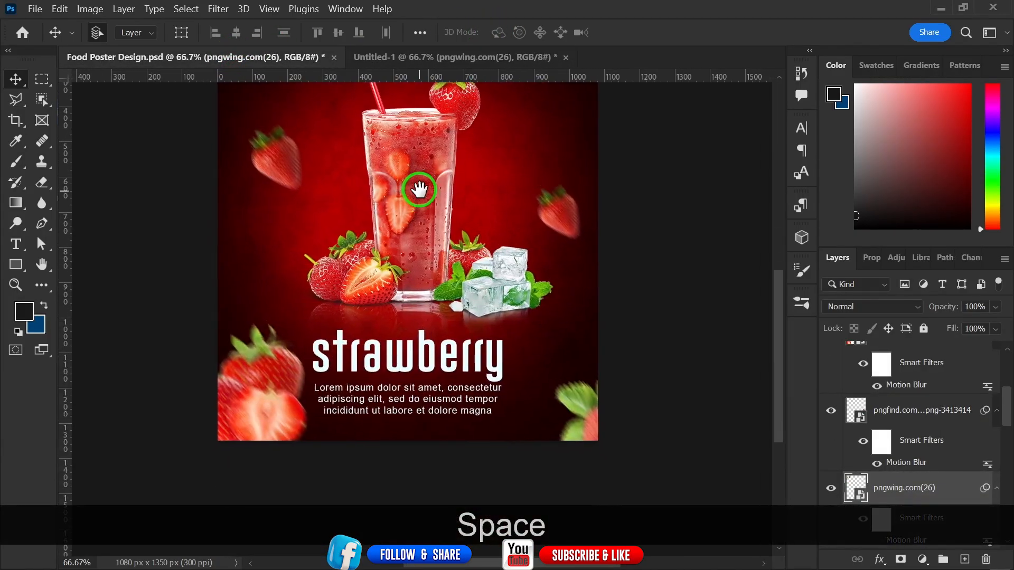
left_click_drag(288, 414, 426, 65)
left_click_drag(226, 529, 385, 416)
key("space")
left_click_drag(385, 467, 407, 321)
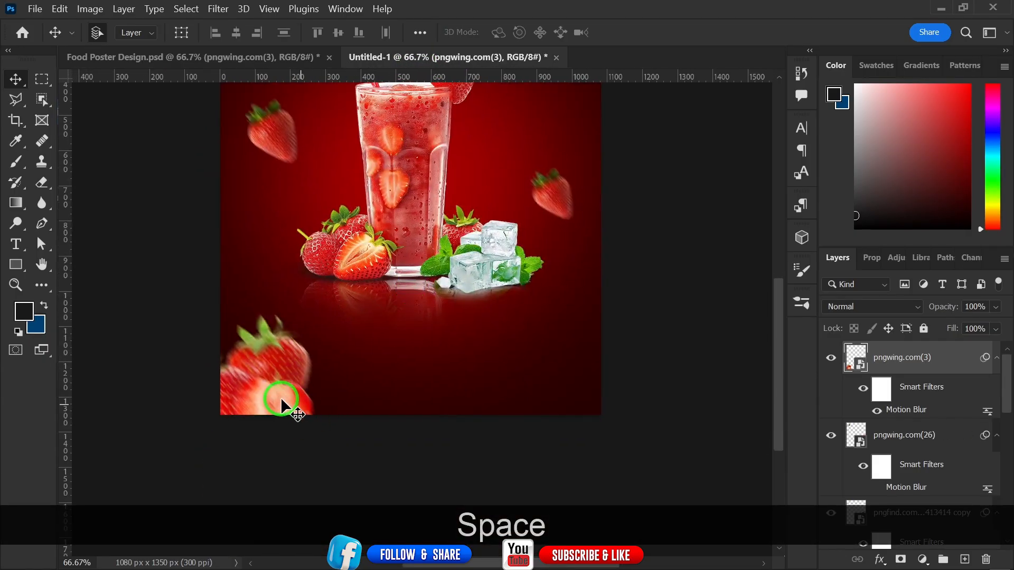
left_click_drag(280, 397, 257, 385)
left_click_drag(477, 195, 430, 317)
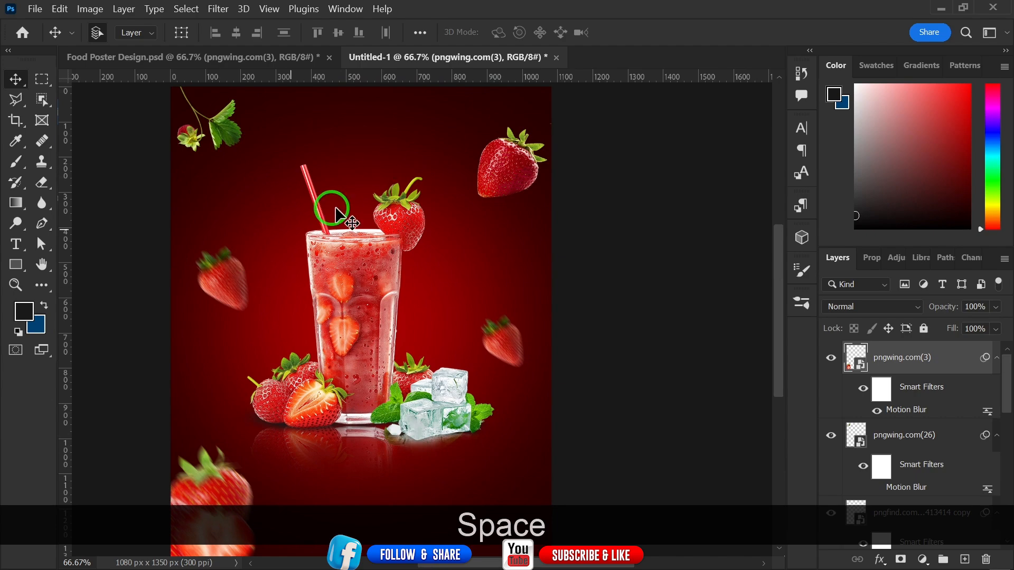
Step: Copy the "Delicious" title from Food Poster Design.psd above the glass in Untitled-1 and move its layer directly above Layer 2
left_click(267, 57)
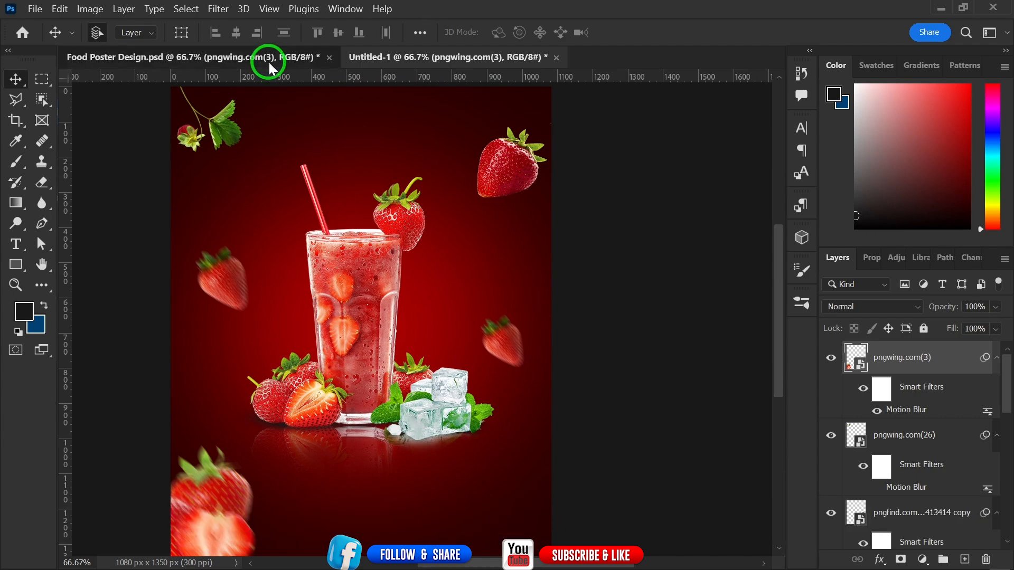
left_click_drag(367, 218, 380, 167)
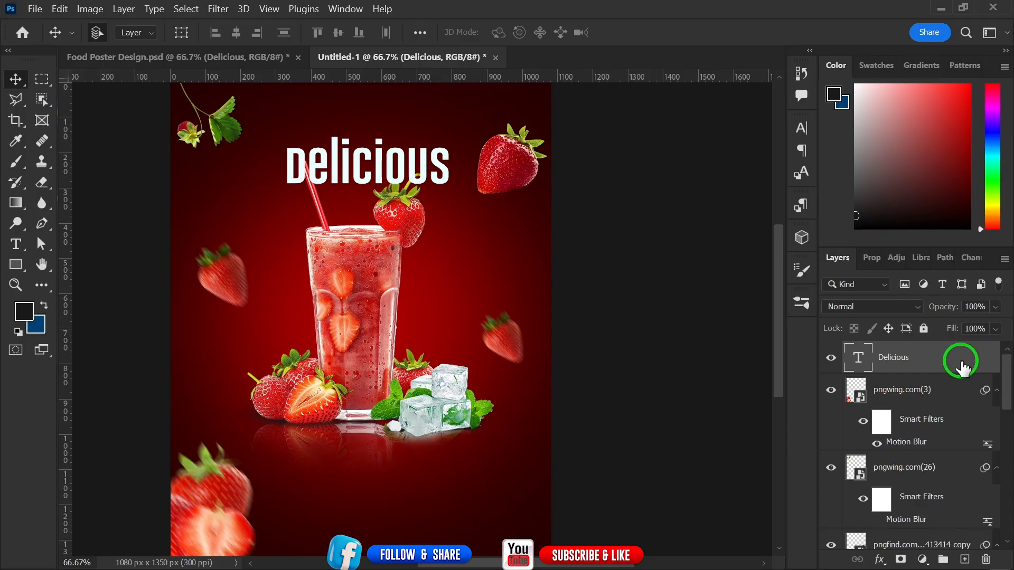
left_click_drag(962, 366, 866, 372)
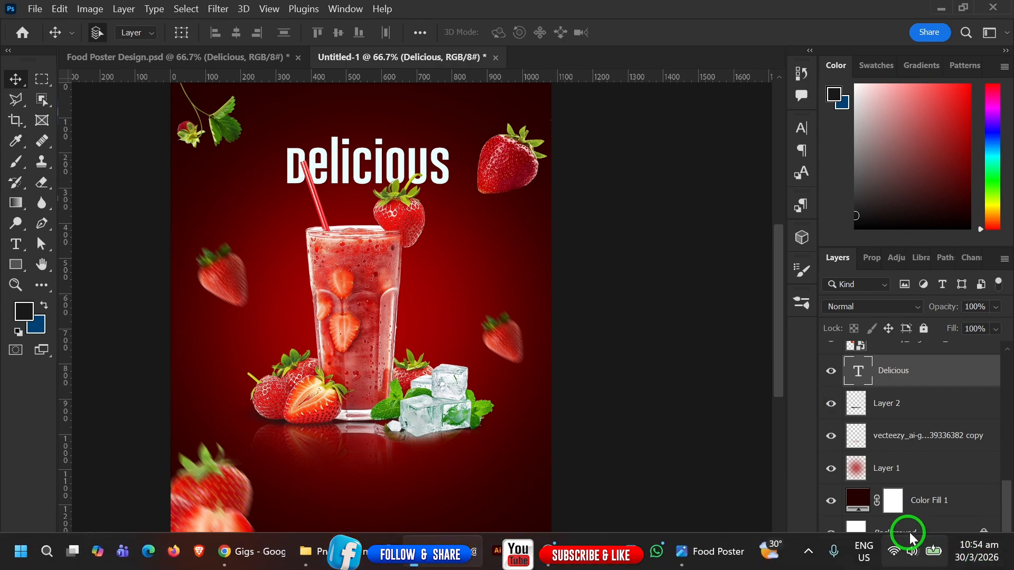
Step: Align the "Delicious" title to the horizontal centre of the Background layer
key("ctrl")
left_click(917, 542, "ctrl")
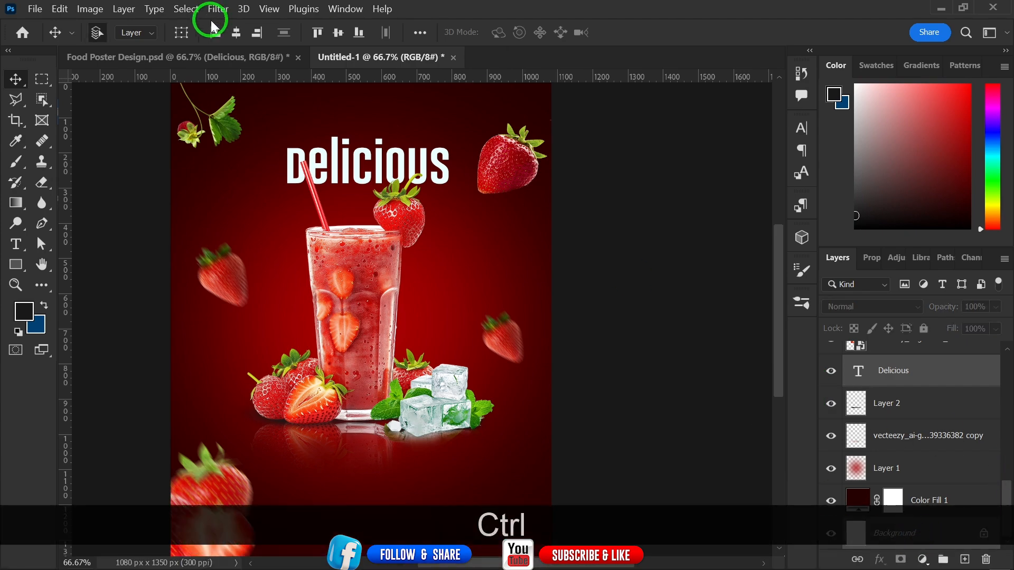
left_click(236, 32)
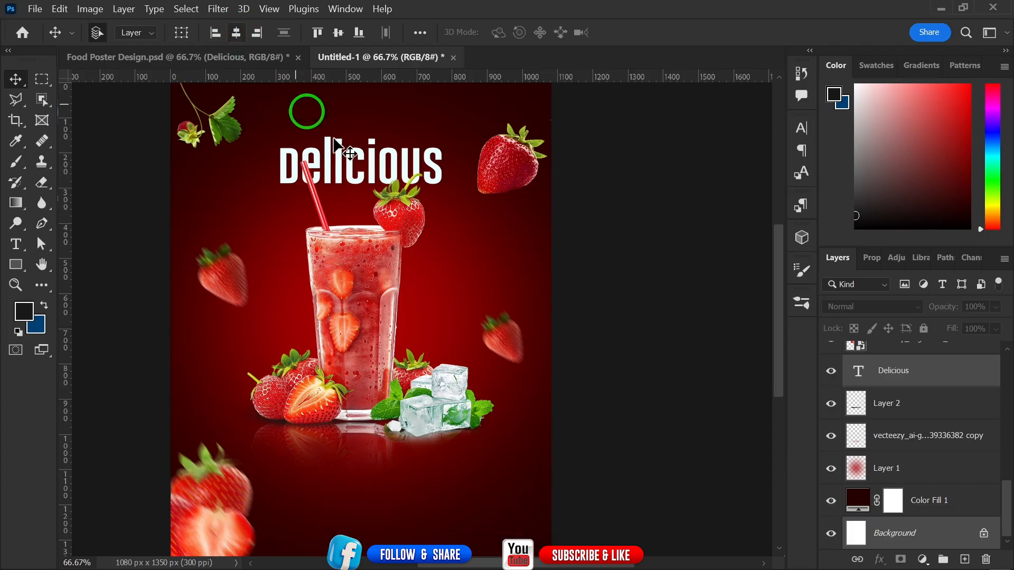
left_click(563, 282)
Step: Copy the yellow "Juice" script text from Food Poster Design.psd and place it over the end of the "Delicious" title
left_click(163, 58)
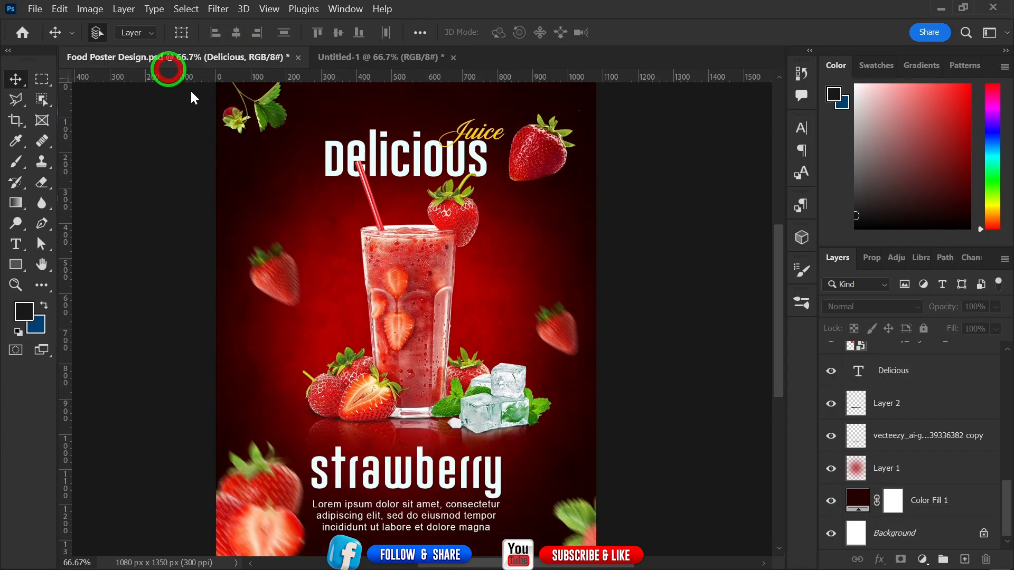
left_click(472, 131)
left_click_drag(464, 140, 396, 63)
left_click_drag(415, 137, 420, 165)
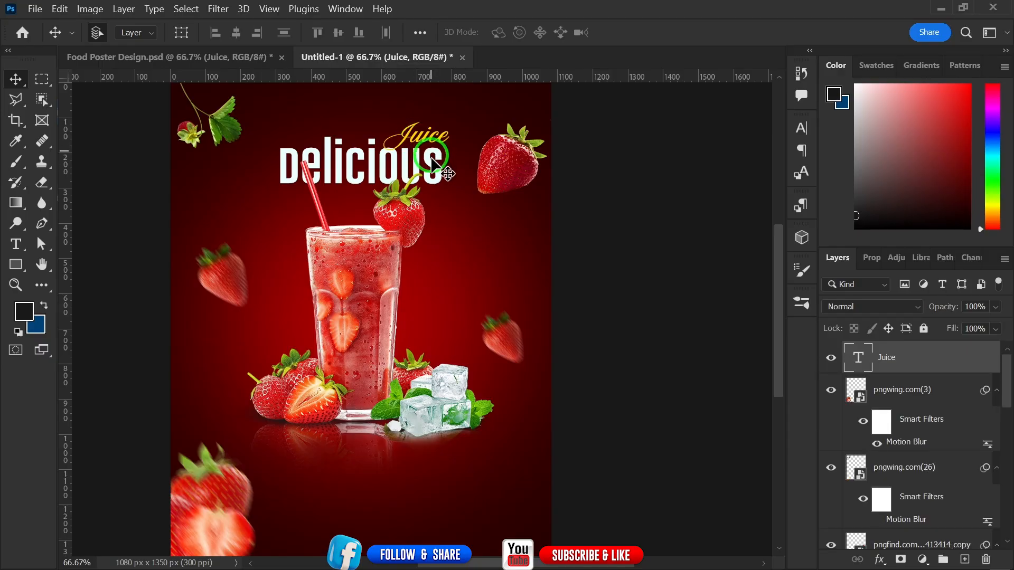
left_click_drag(916, 362, 819, 364)
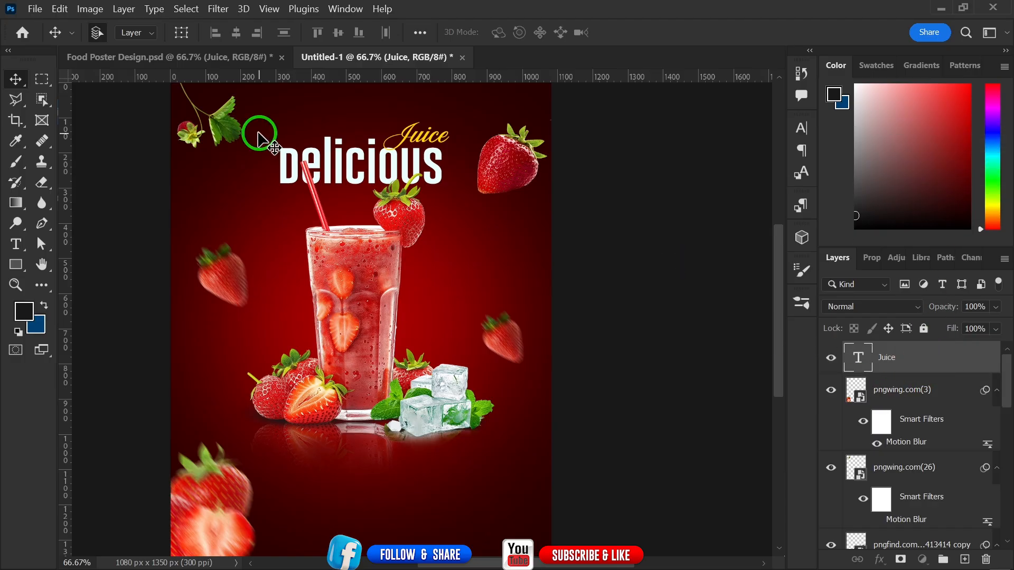
Step: Copy the "strawberry" title and the Lorem ipsum paragraph together from Food Poster Design.psd to below the glass in Untitled-1
left_click(214, 54)
left_click(392, 455)
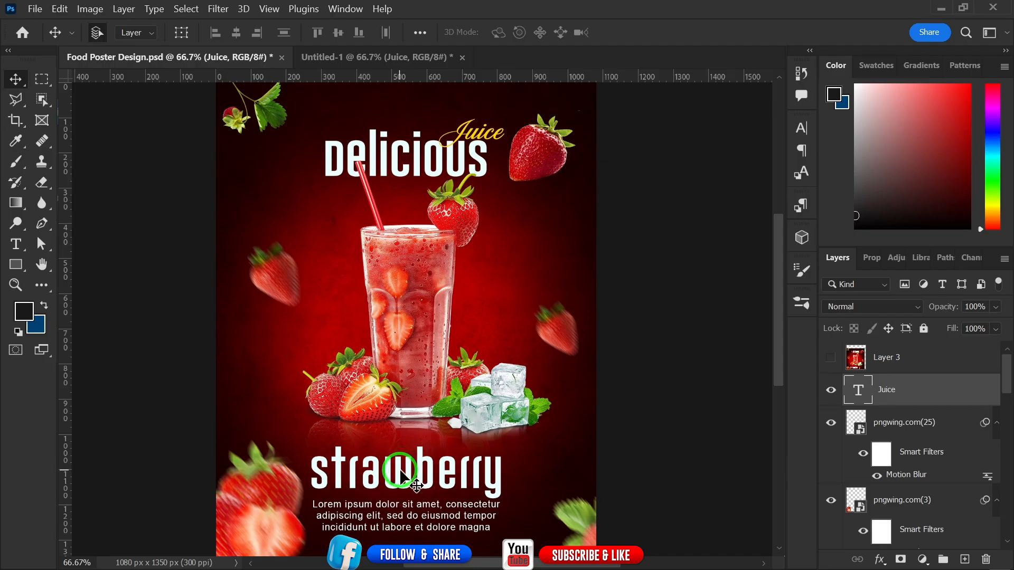
left_click(397, 468)
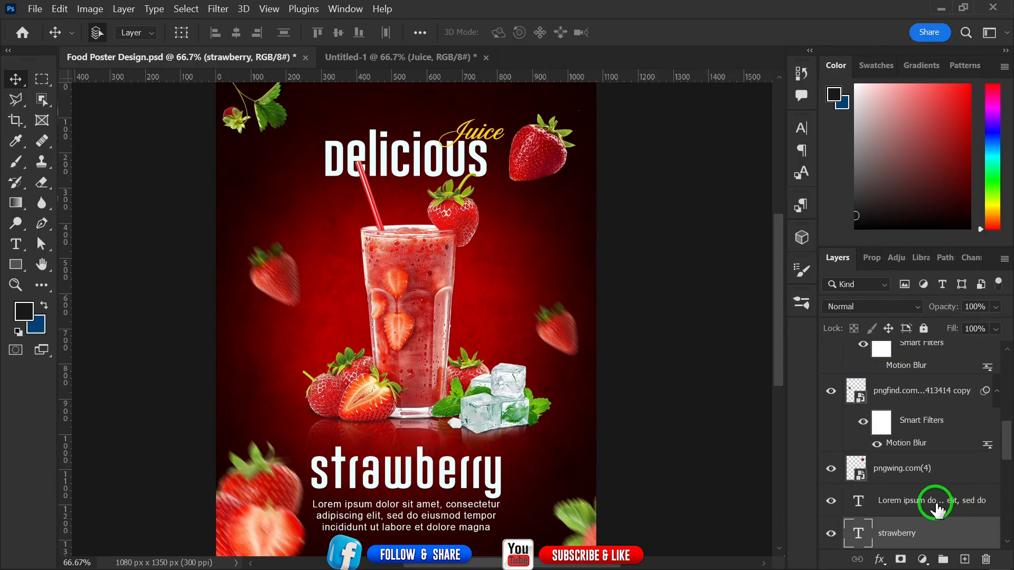
left_click(861, 502, "shift")
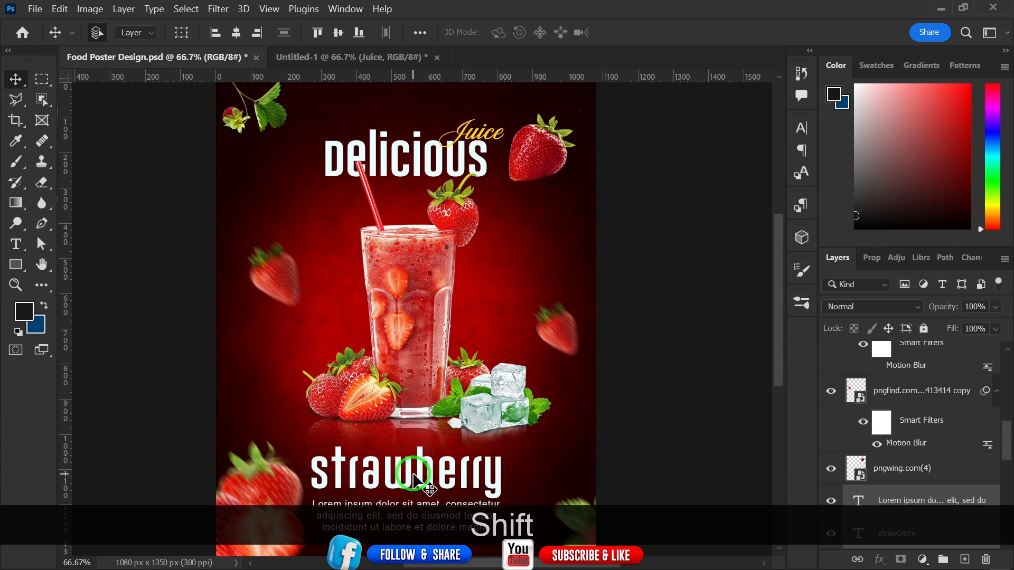
left_click_drag(410, 468, 353, 308)
left_click_drag(355, 497, 355, 496)
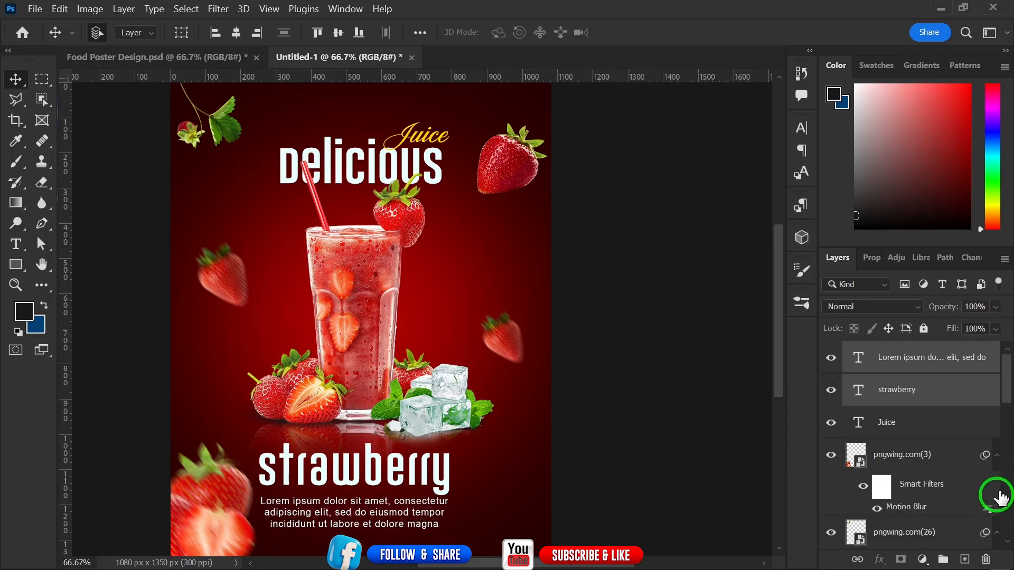
Step: Align the "strawberry" title and Lorem ipsum paragraph to the horizontal centre of the Background layer
left_click_drag(1006, 379, 1007, 564)
left_click(896, 534)
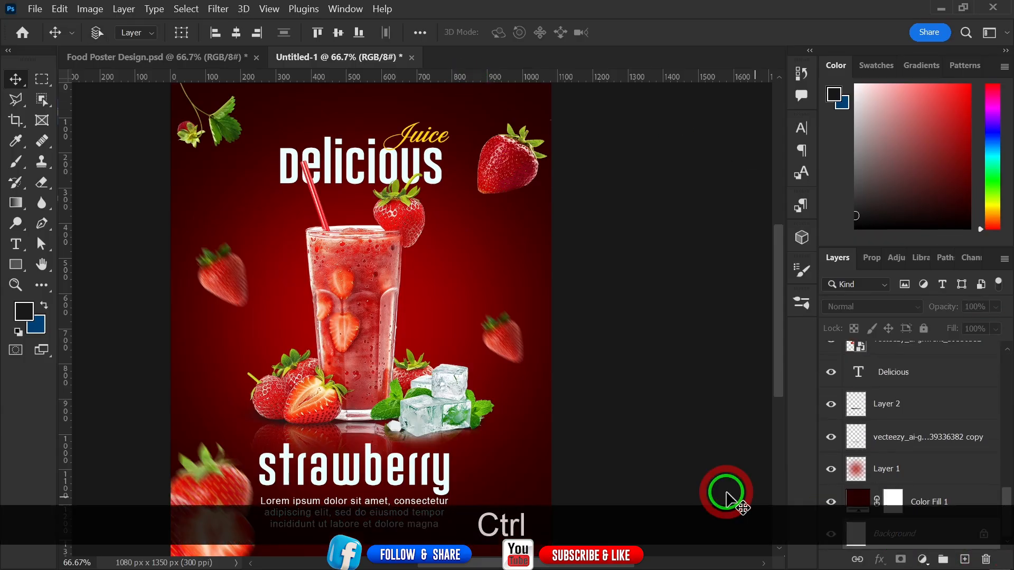
left_click(232, 38)
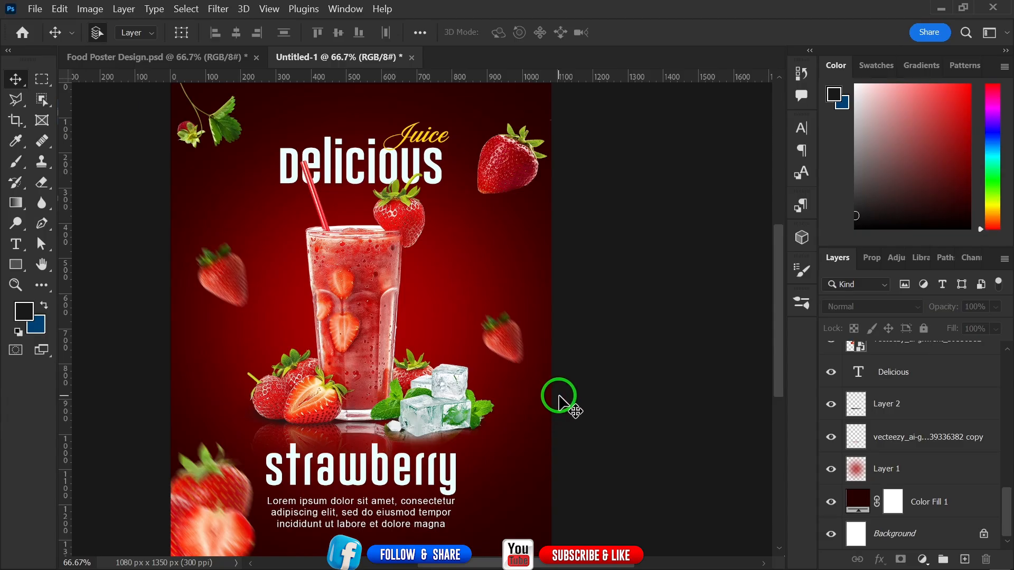
Step: Copy the blurred leafy strawberry, pngwing.com(25), from Food Poster Design.psd into the lower-right corner of the Untitled-1 poster
left_click(191, 57)
left_click_drag(578, 524, 357, 62)
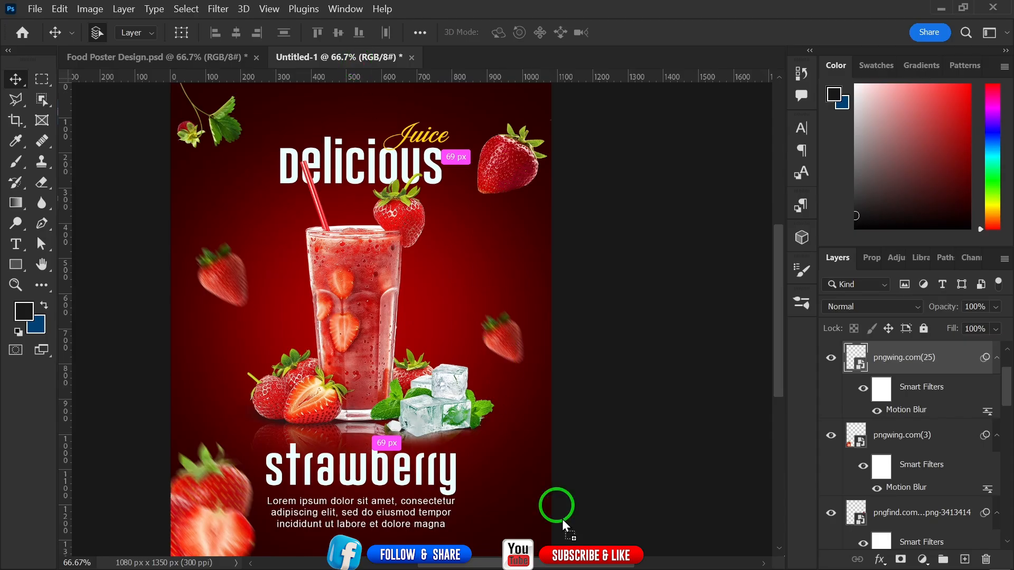
left_click_drag(547, 522, 544, 523)
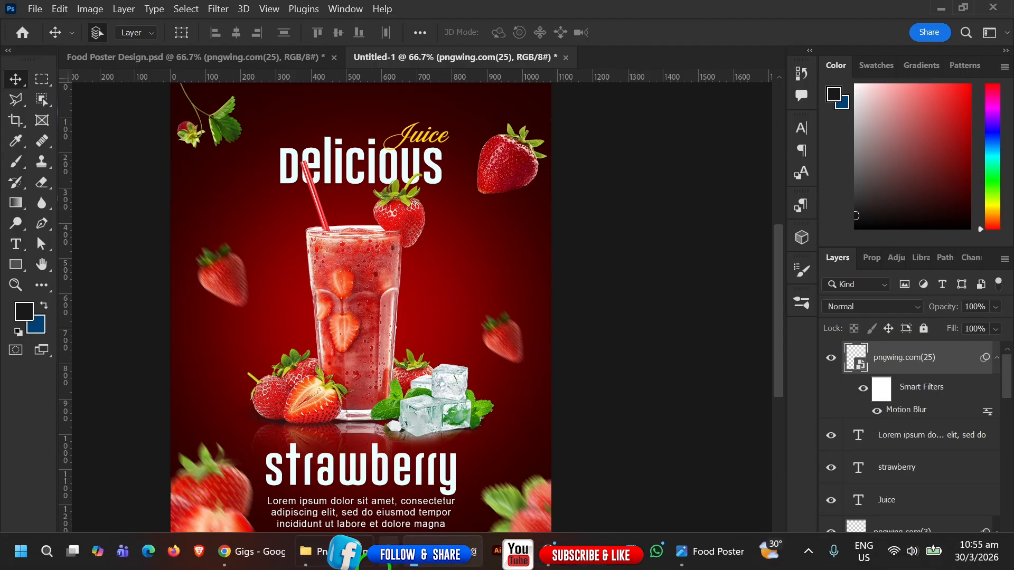
Step: Find the old-paper-background image in the image folders and place it into the Untitled-1 poster
left_click(322, 564)
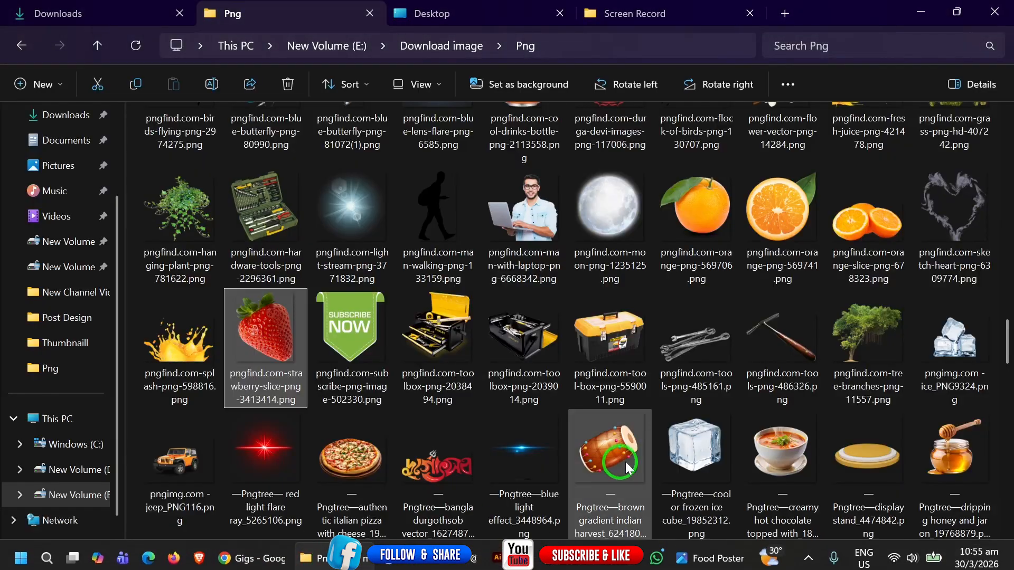
left_click_drag(1007, 342, 1011, 492)
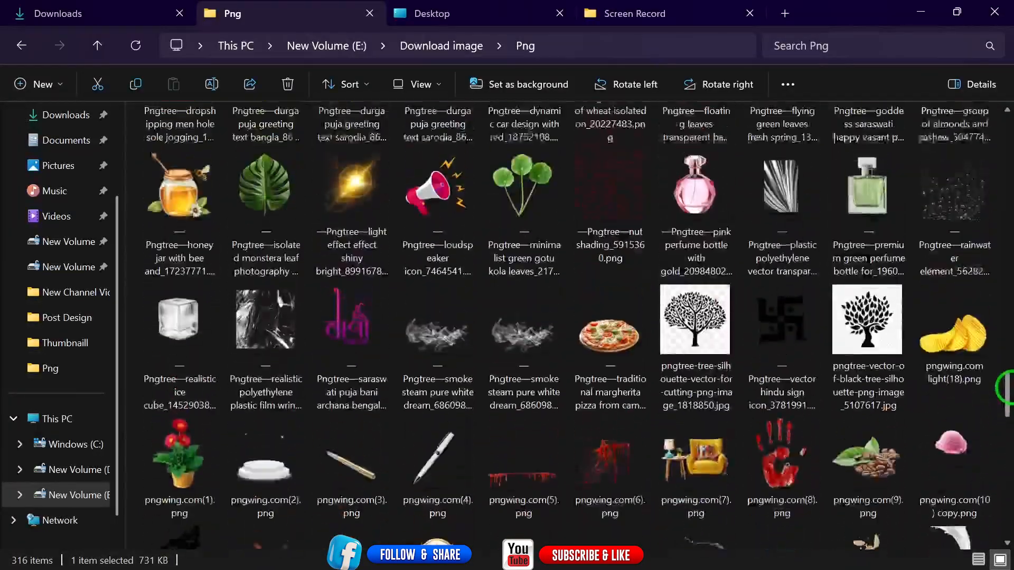
left_click_drag(1009, 350, 1008, 269)
left_click(903, 399)
left_click_drag(454, 388, 429, 363)
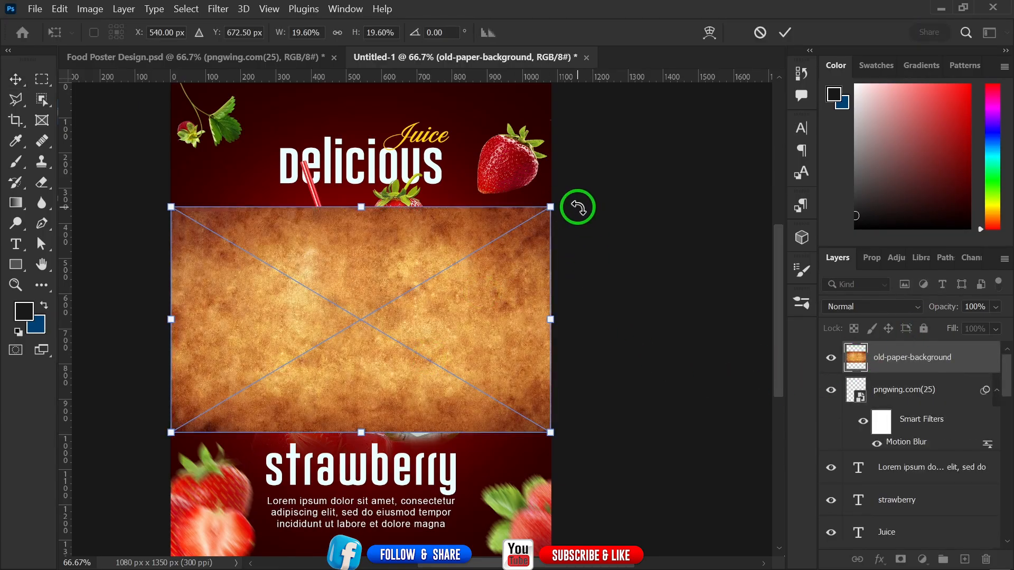
Step: Rotate the old paper texture to 90° and scale it from its centre to 34.33% to cover the whole poster
left_click_drag(578, 208, 477, 542)
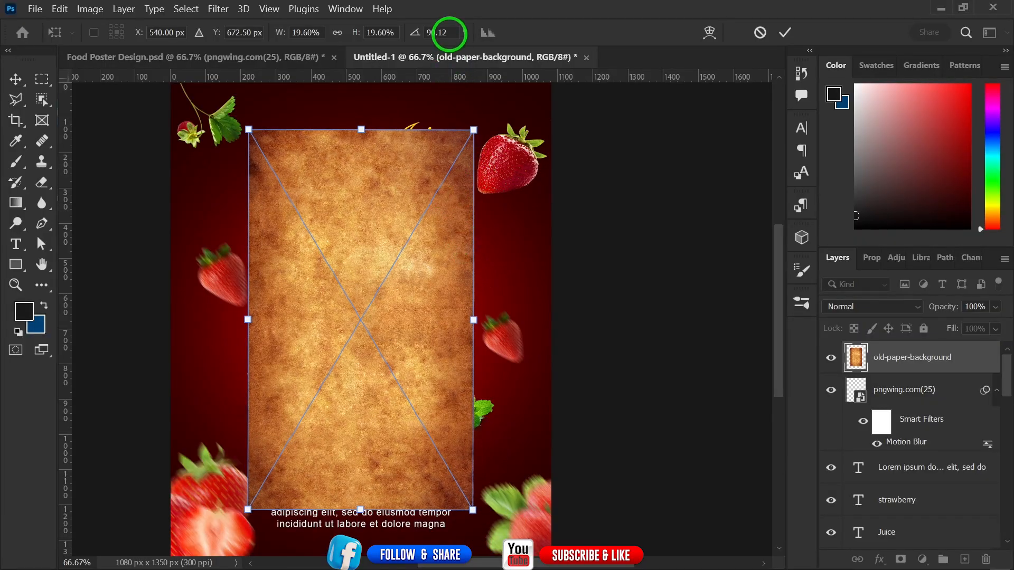
type("90")
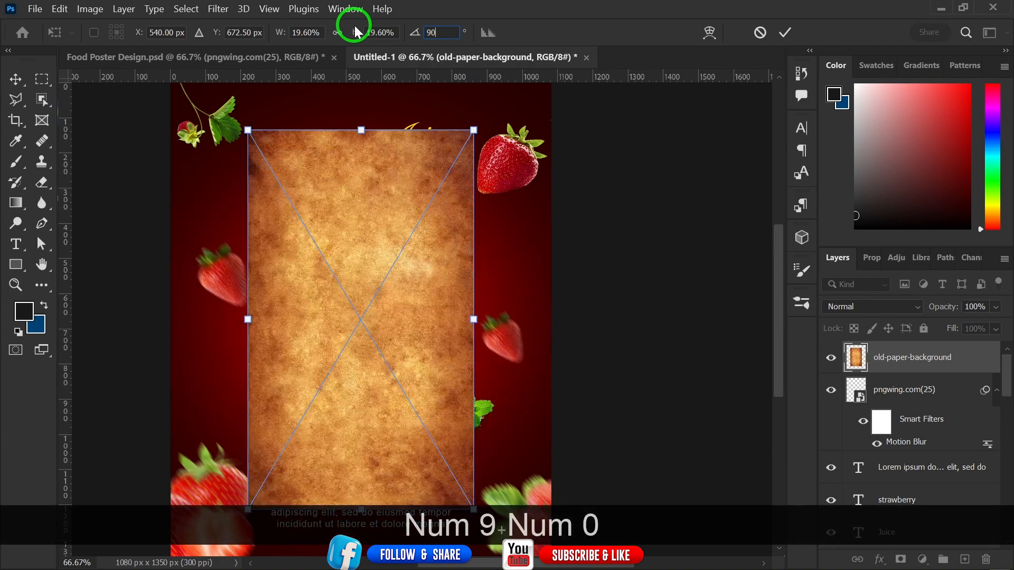
left_click(785, 32)
key("ctrl+t")
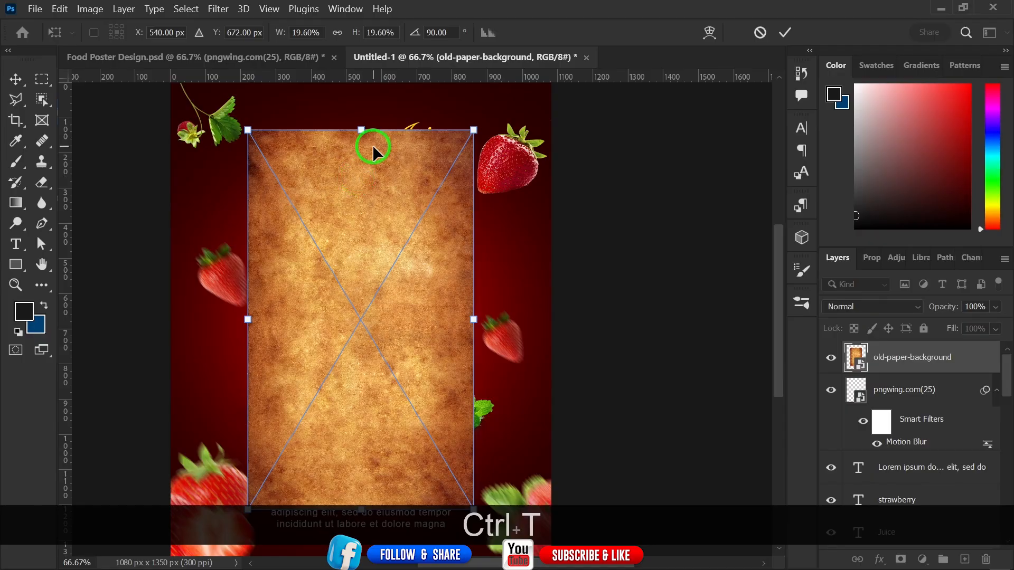
left_click_drag(361, 130, 342, 229)
left_click(787, 30)
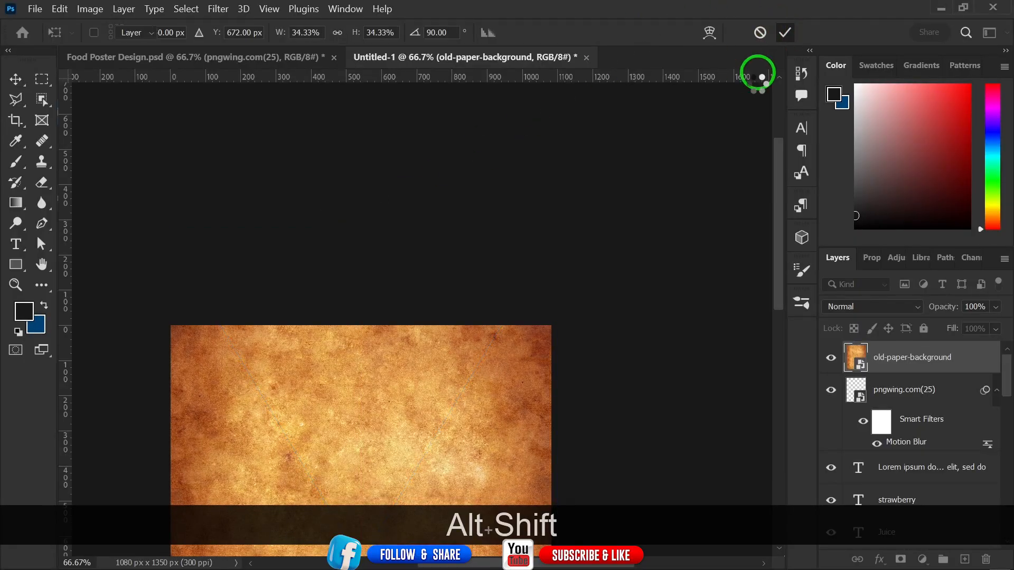
Step: Move the old-paper-background layer between Color Fill 1 and Layer 1 and set its blend mode to Multiply
left_click_drag(543, 347, 543, 32)
left_click_drag(476, 401, 656, 344)
left_click_drag(881, 355, 936, 473)
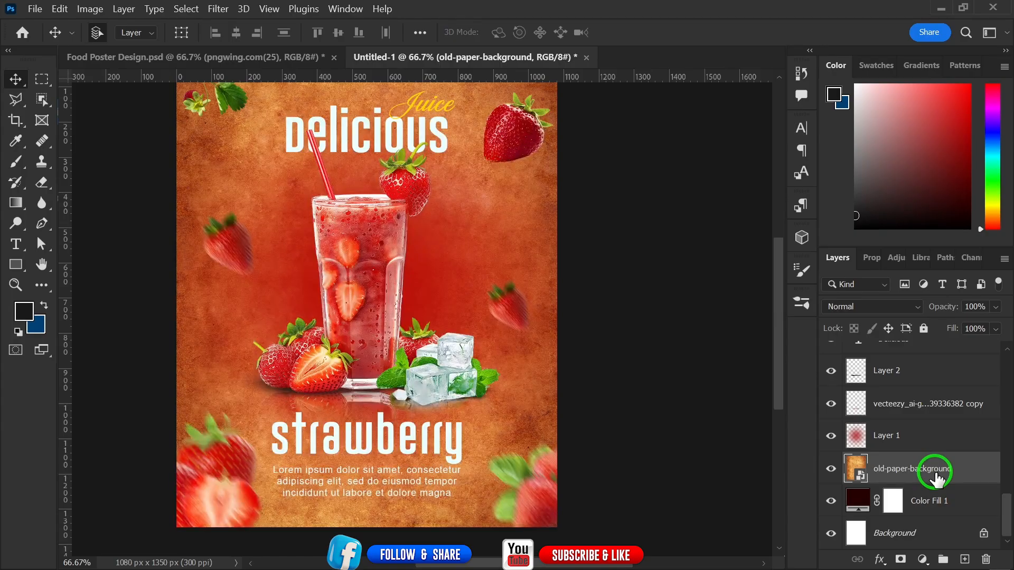
left_click(878, 310)
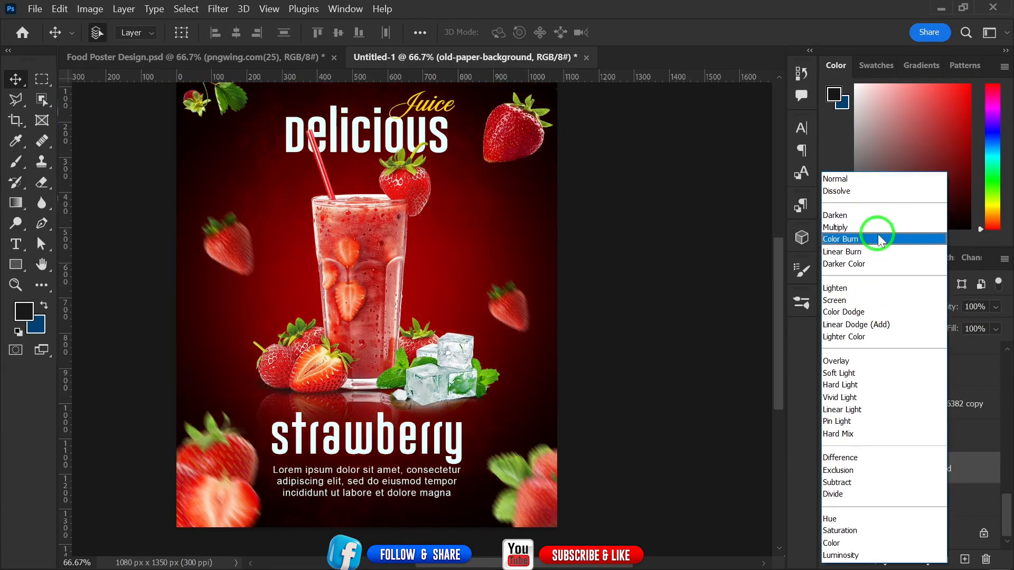
left_click(877, 227)
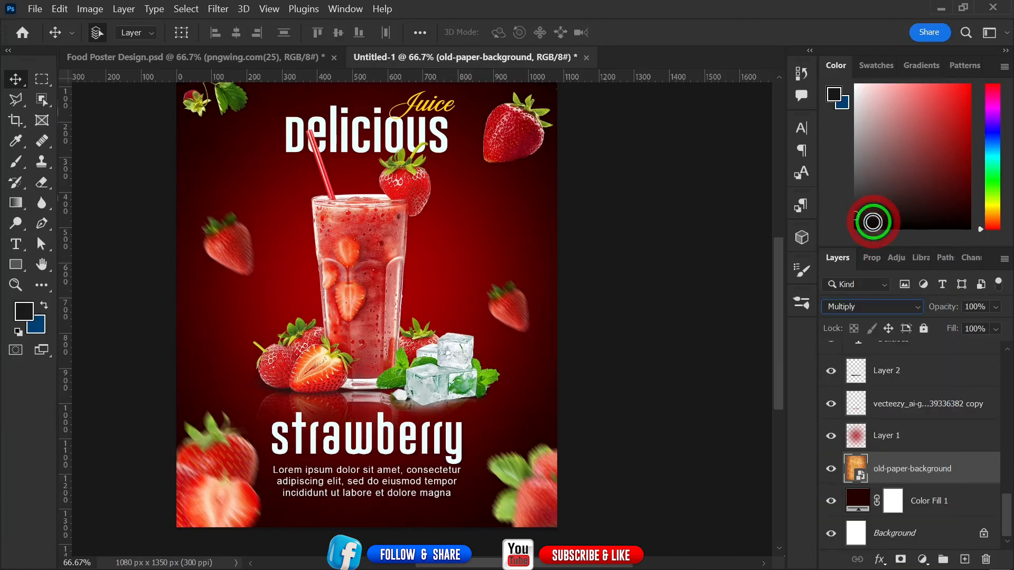
Step: Move the old-paper-background layer above Layer 1 so the texture also covers the red glow
left_click_drag(637, 263, 638, 295)
mouse_move(910, 475)
left_mouse_down()
mouse_move(905, 425)
mouse_move(905, 435)
left_mouse_up()
left_click(552, 273)
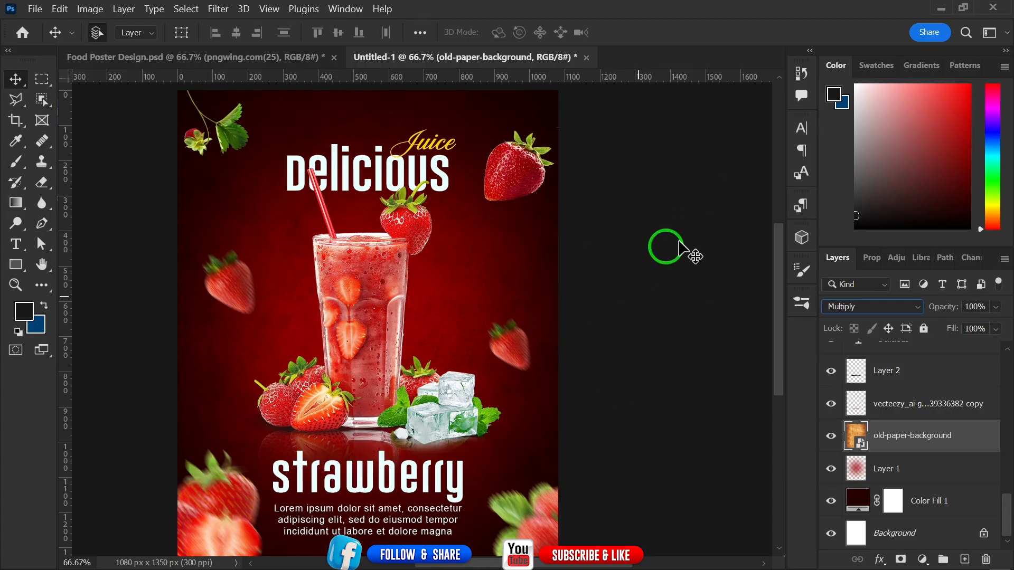